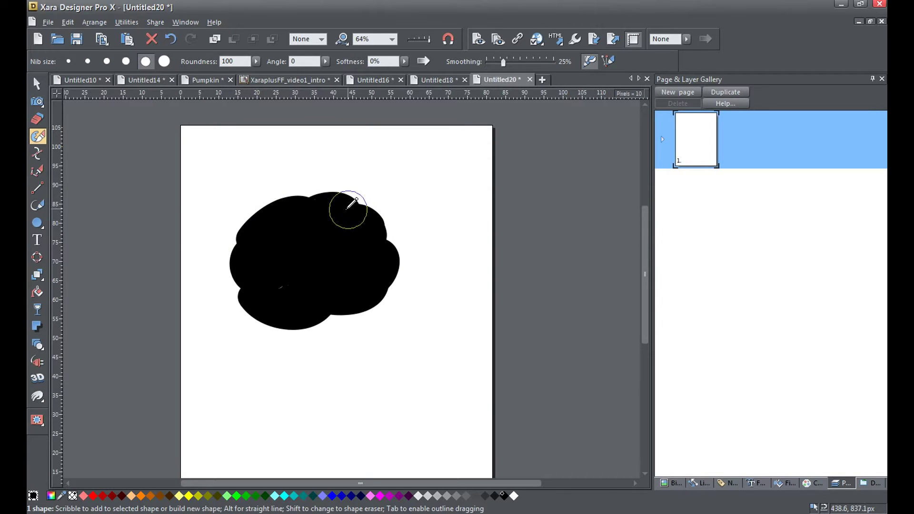
Extend the black blob's lower edge with the shape painter and erase small notches around its outline using a smaller round nib.
mouse_move(325, 302)
mouse_down()
mouse_move(346, 307)
mouse_move(328, 317)
mouse_move(243, 298)
mouse_move(292, 280)
mouse_move(239, 290)
mouse_move(263, 314)
mouse_move(311, 319)
mouse_move(280, 311)
mouse_up()
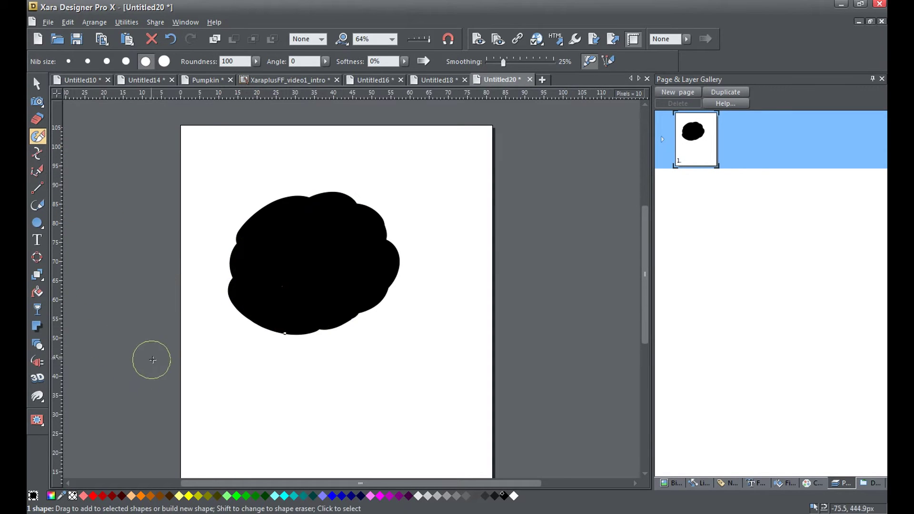
key(shift)
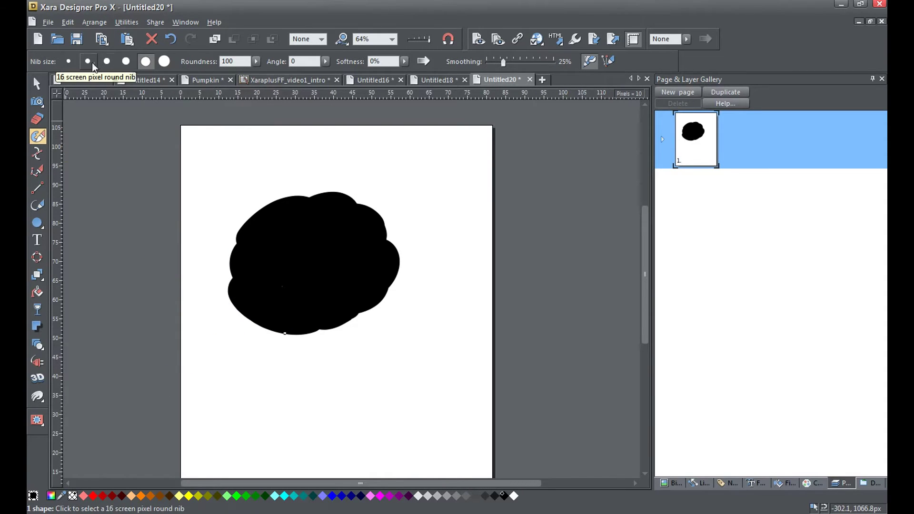
click(107, 61)
key(shift)
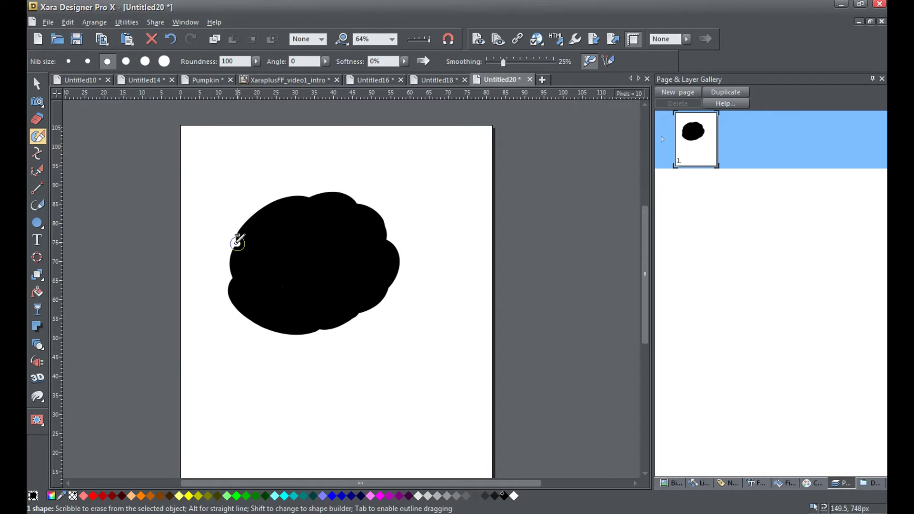
mouse_move(239, 244)
mouse_down()
mouse_move(231, 253)
mouse_move(237, 275)
mouse_up()
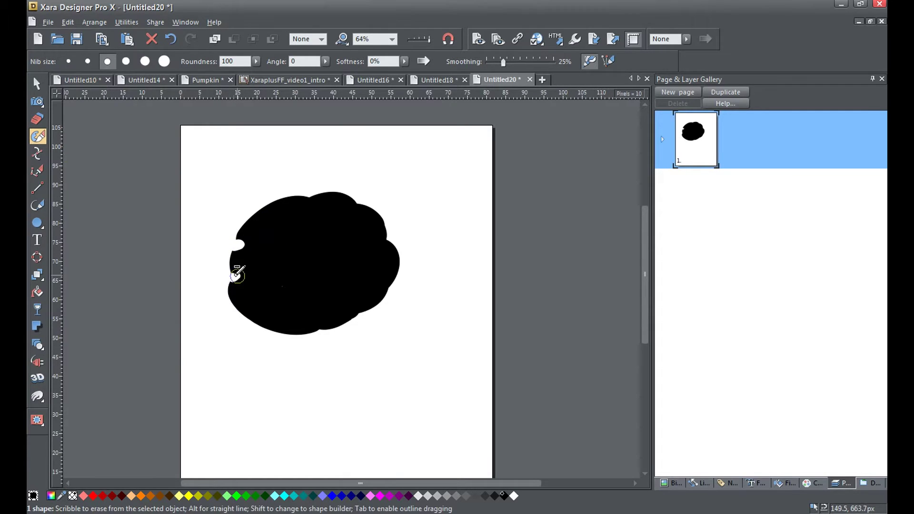
click(317, 327)
click(363, 312)
click(385, 243)
click(355, 205)
click(306, 197)
drag(232, 283, 234, 279)
drag(361, 309, 360, 310)
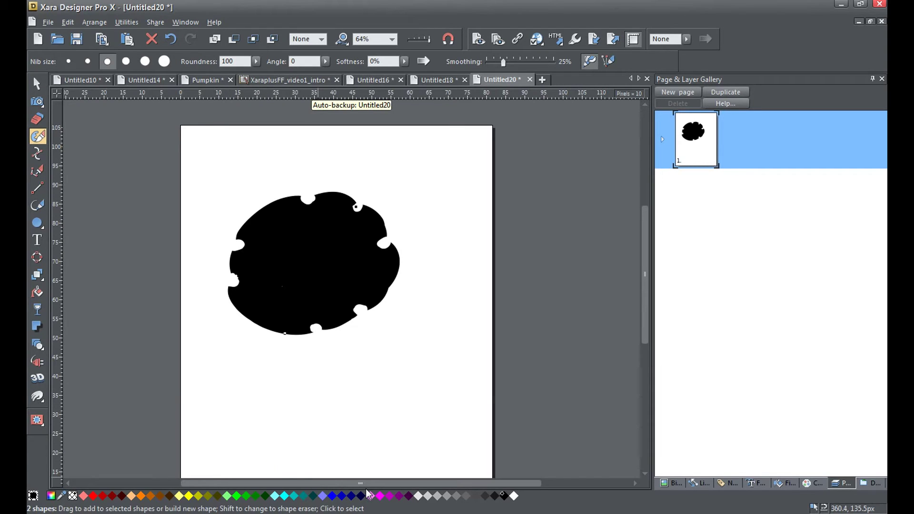
Fill the notched shape with light orange and turn it into a 3D extrusion.
click(132, 496)
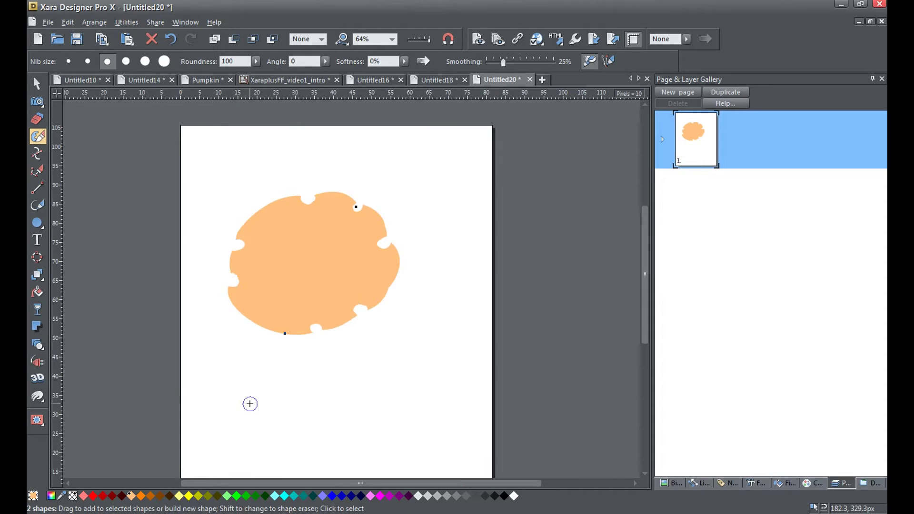
click(38, 379)
click(42, 63)
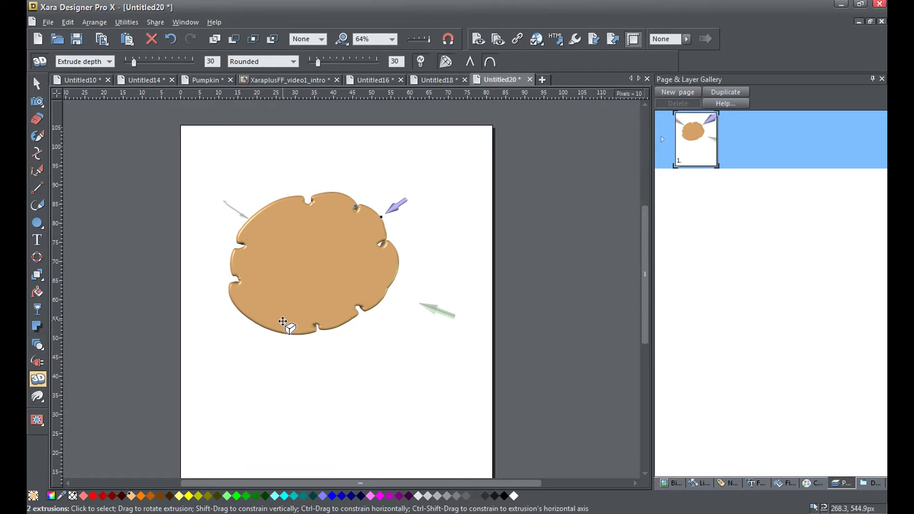
Tilt the extrusion to expose its side and deepen it to 130, with glossy shading turned off.
drag(282, 321, 284, 220)
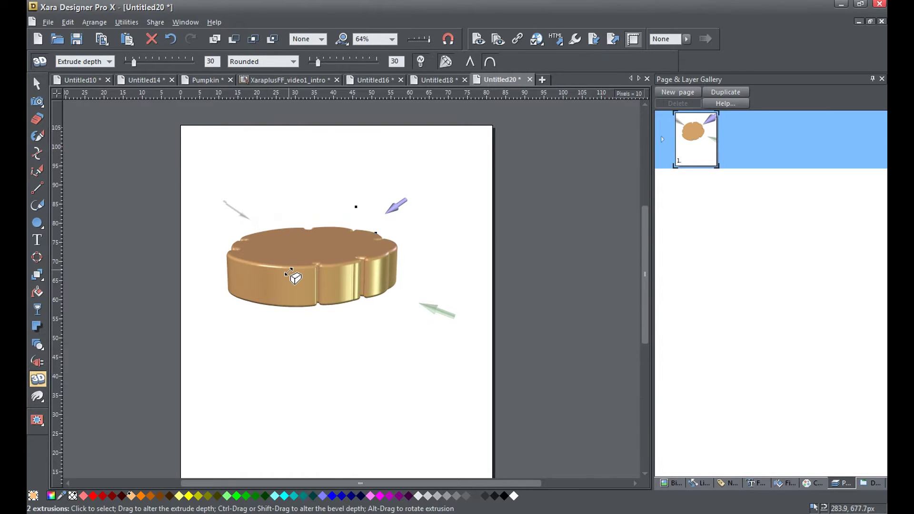
drag(293, 265, 299, 221)
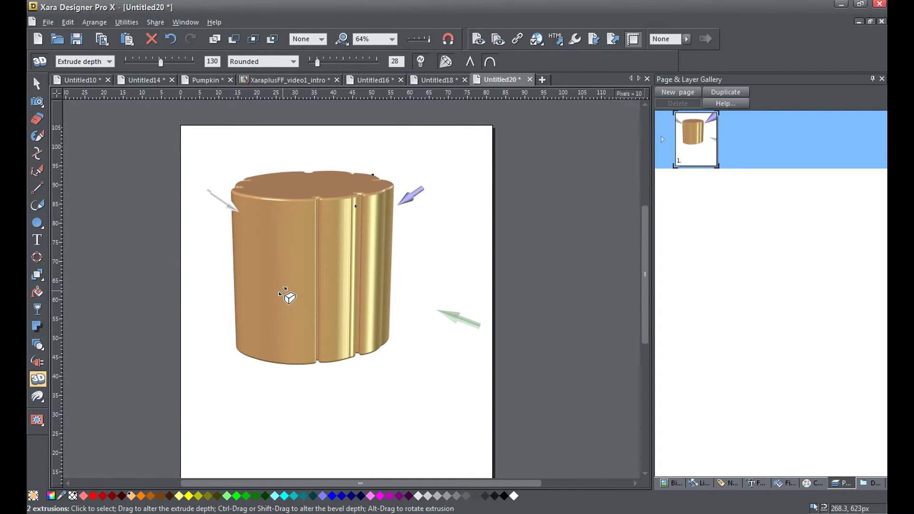
click(446, 63)
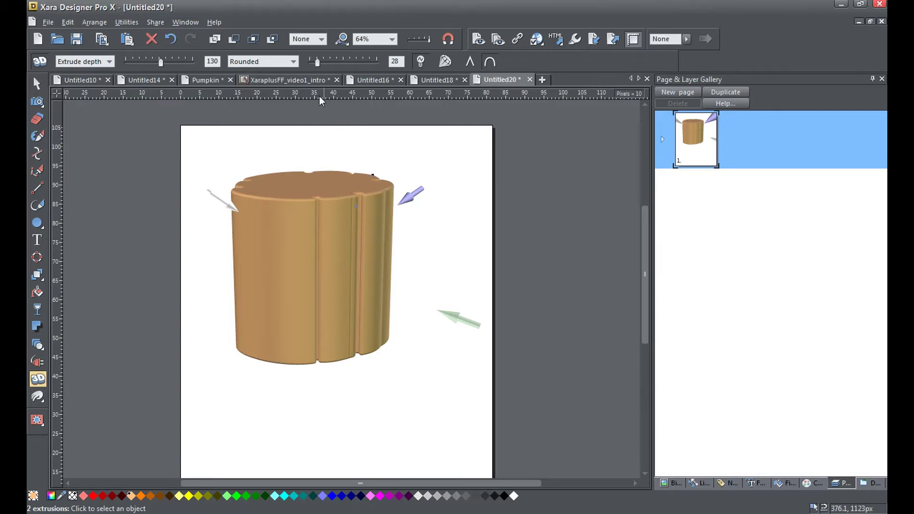
Apply a Curved bevel of size 999 to the extrusion and increase the extrude depth to 203.
click(294, 63)
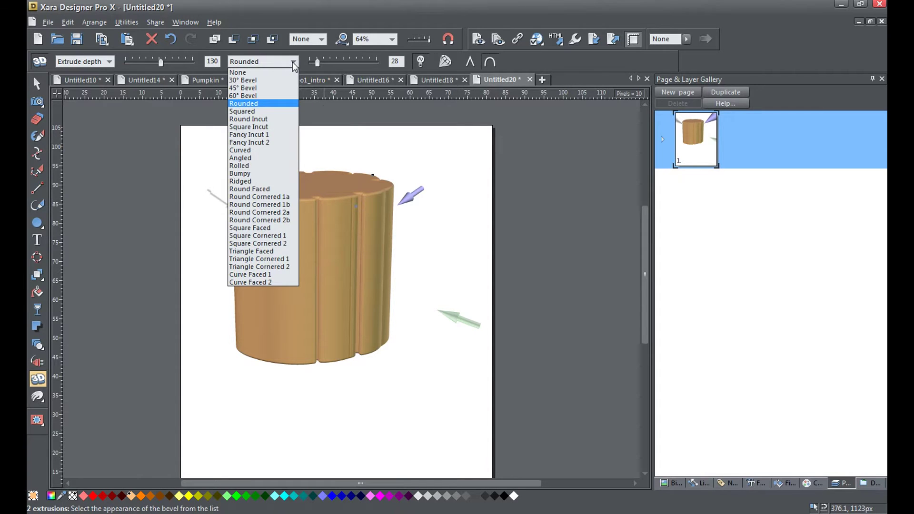
click(275, 151)
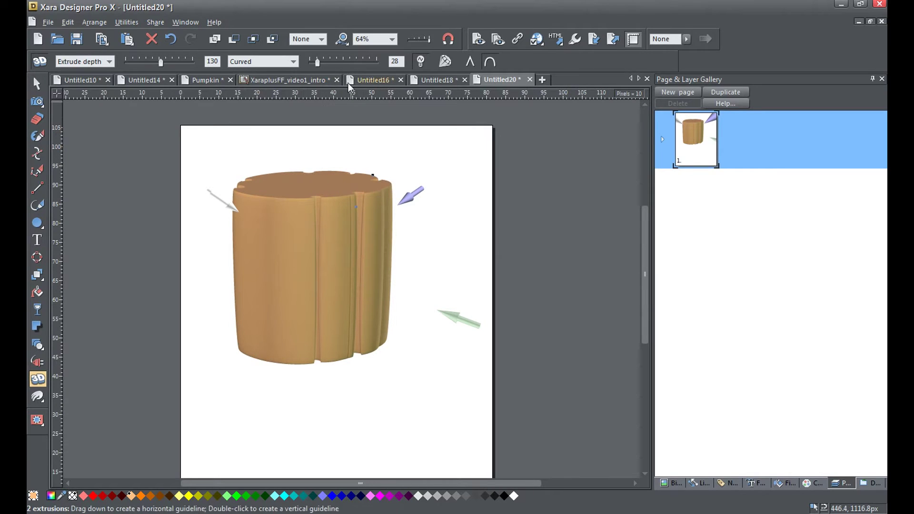
drag(318, 63, 381, 69)
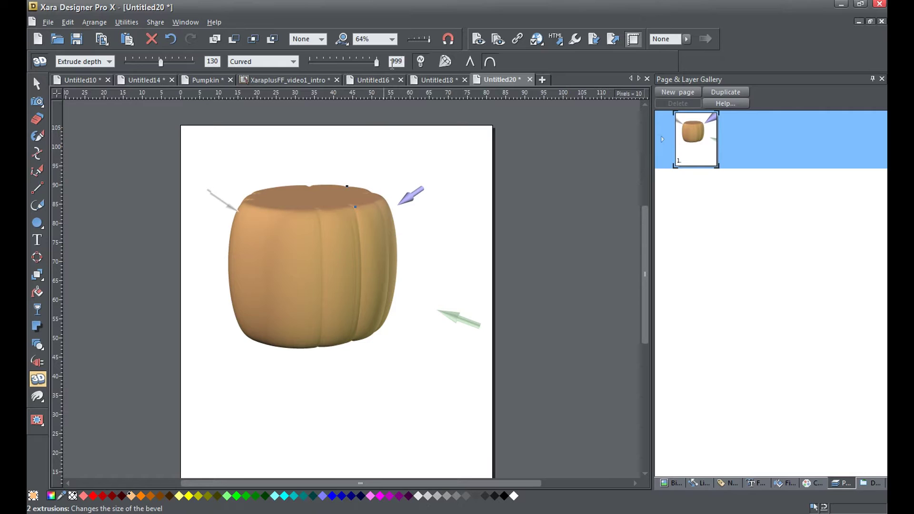
key(Return)
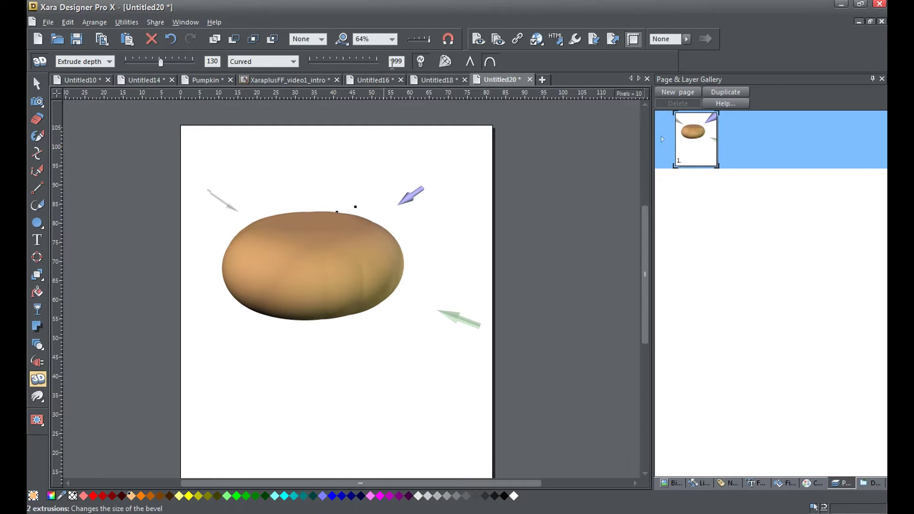
drag(312, 247, 319, 211)
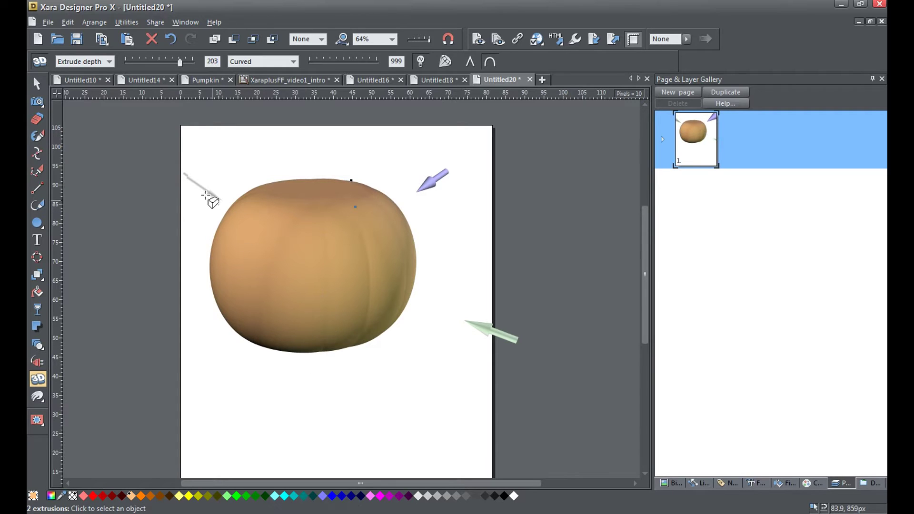
Reposition the white and green lights so the front of the pumpkin body is lit and its ridges are shaded.
drag(203, 192, 207, 249)
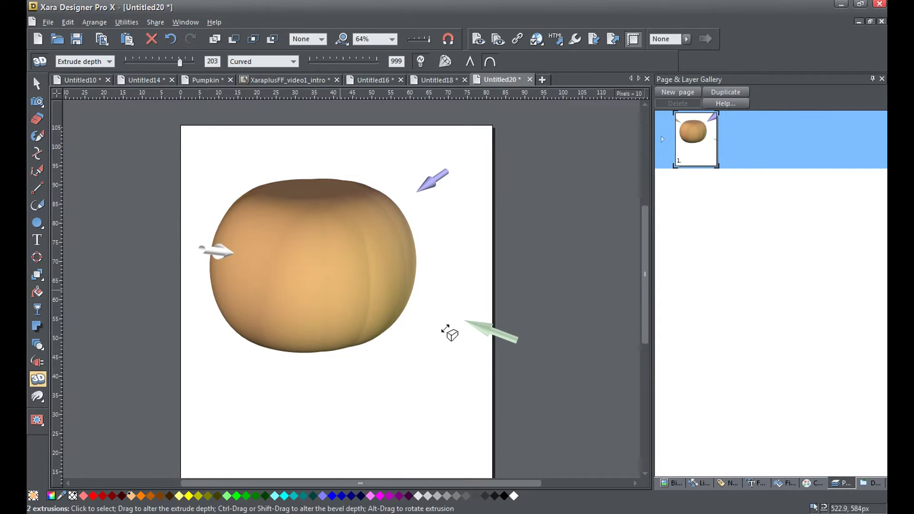
mouse_move(496, 339)
mouse_down()
mouse_move(462, 330)
mouse_move(453, 309)
mouse_move(455, 323)
mouse_move(423, 365)
mouse_move(351, 372)
mouse_move(419, 362)
mouse_move(476, 417)
mouse_move(467, 407)
mouse_up()
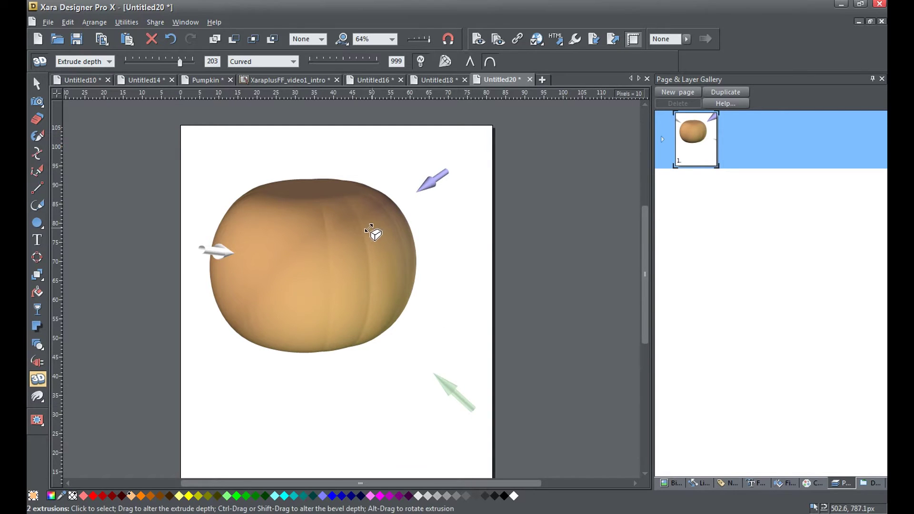
drag(222, 248, 203, 203)
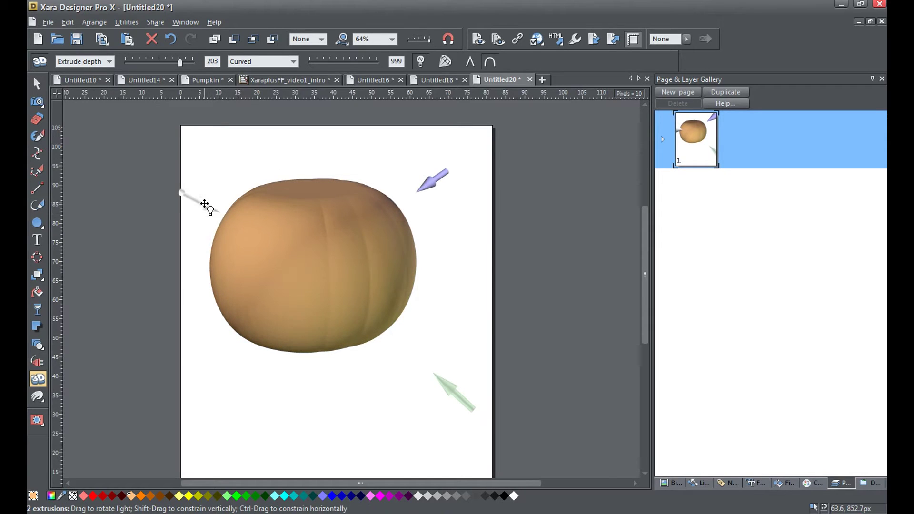
drag(422, 387, 406, 339)
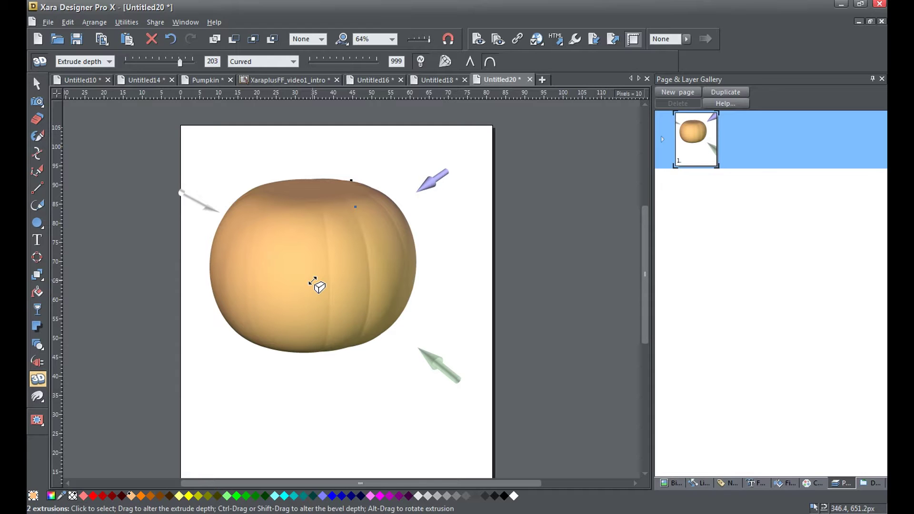
Darken the Light 2 color to the grey-green 3d483c.
click(50, 499)
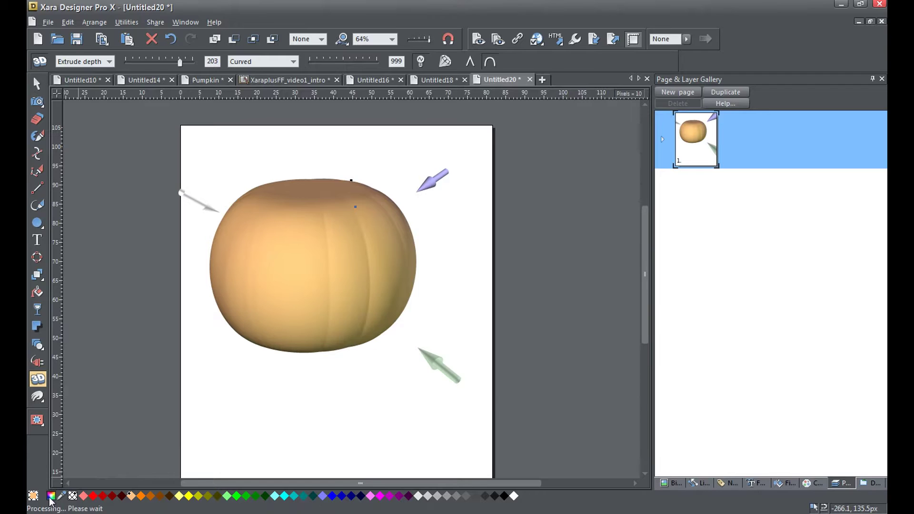
drag(442, 64, 730, 33)
click(670, 53)
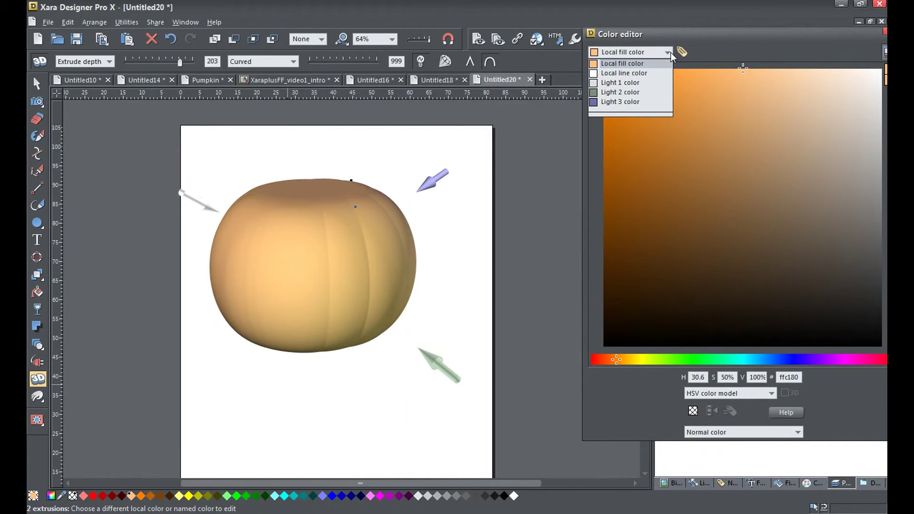
click(636, 96)
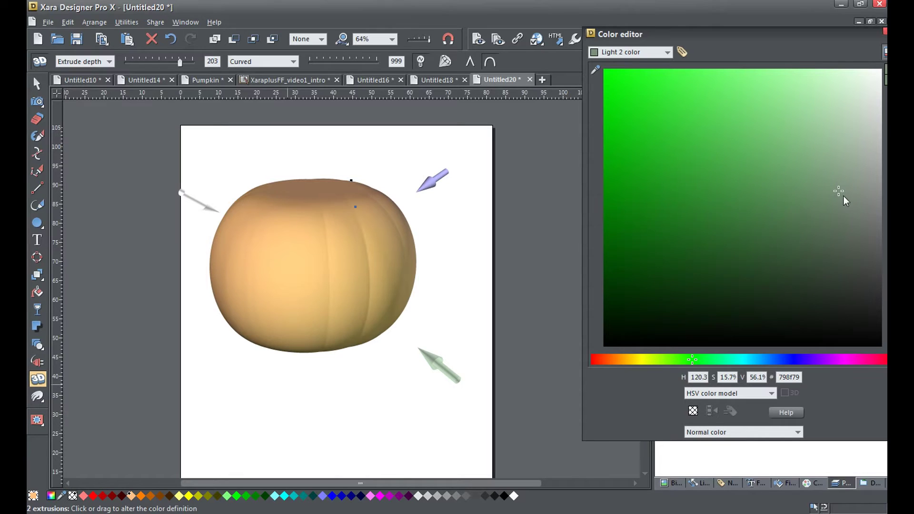
drag(840, 194, 841, 271)
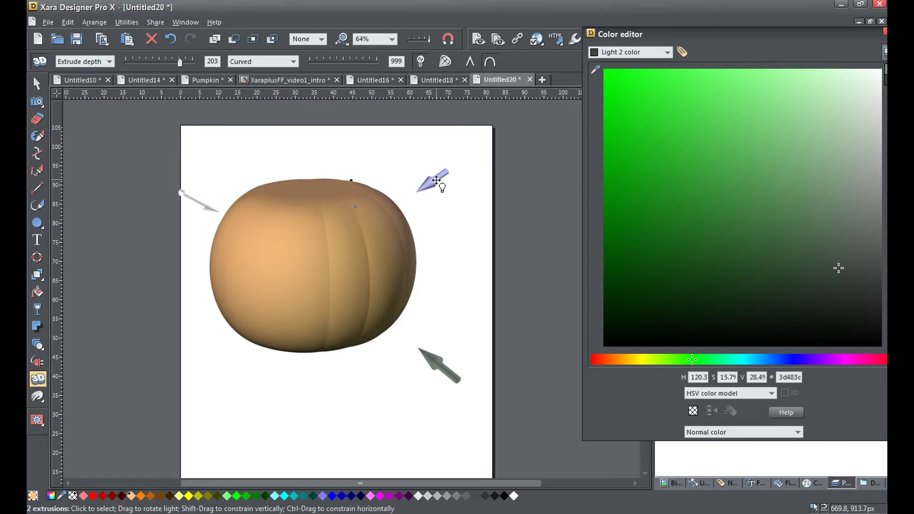
Rotate the blue light slightly lower beside the pumpkin and close the Color editor.
drag(437, 181, 448, 208)
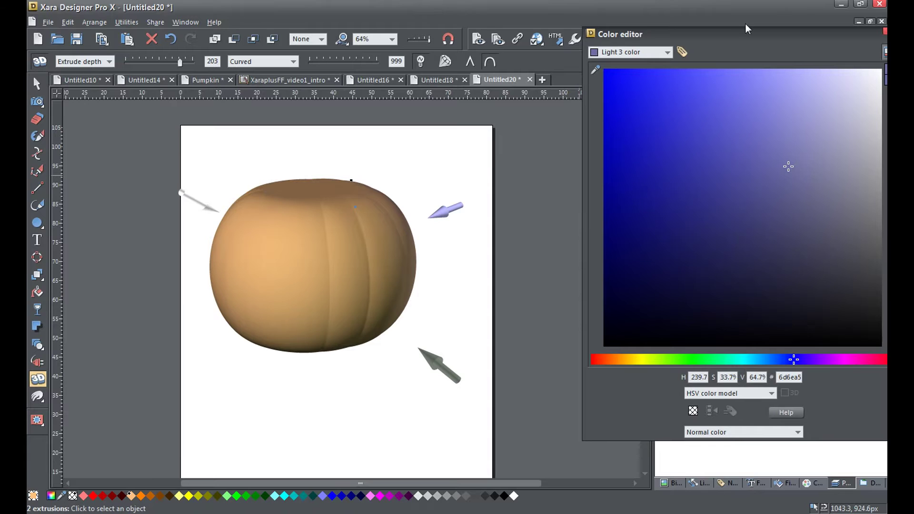
drag(747, 36, 757, 40)
click(832, 37)
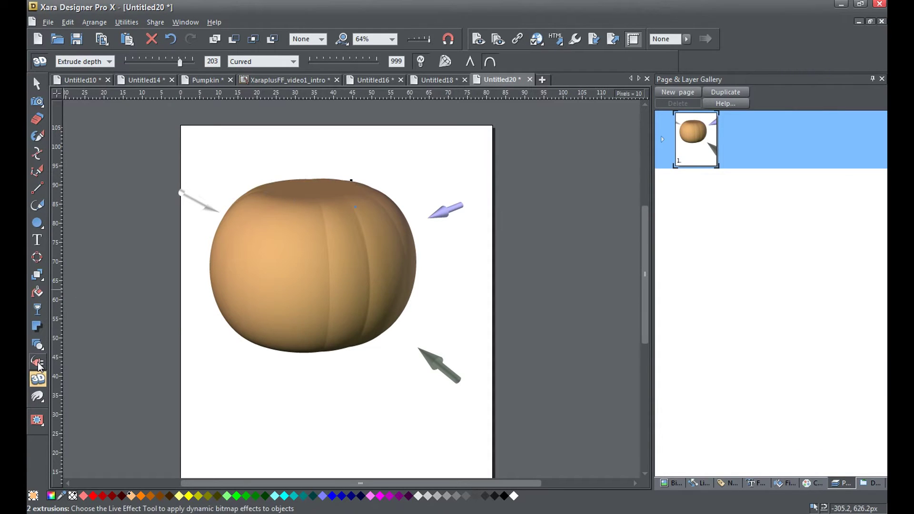
Hide the light arrows and move the pumpkin body to about X 133 px, Y 372 px on the page.
click(421, 62)
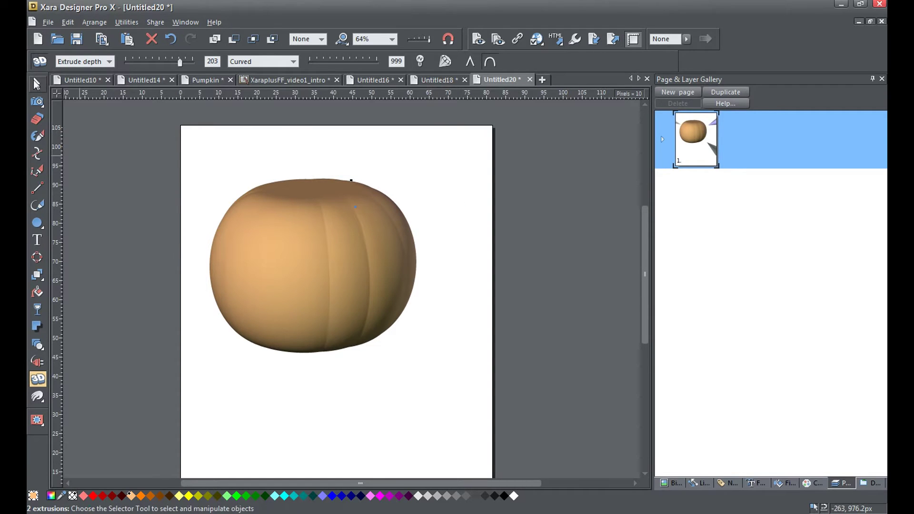
click(37, 84)
drag(268, 241, 289, 275)
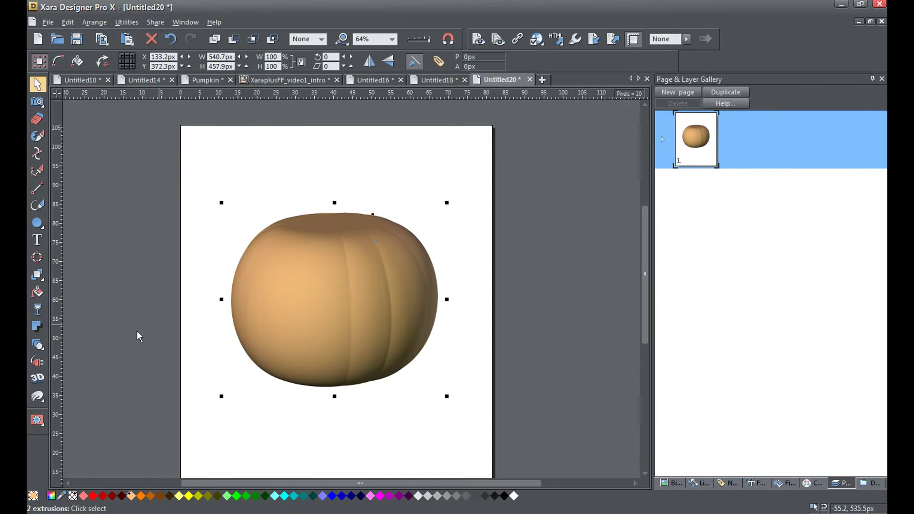
Add a new Filter Forge 3 live effect to the pumpkin body.
click(39, 364)
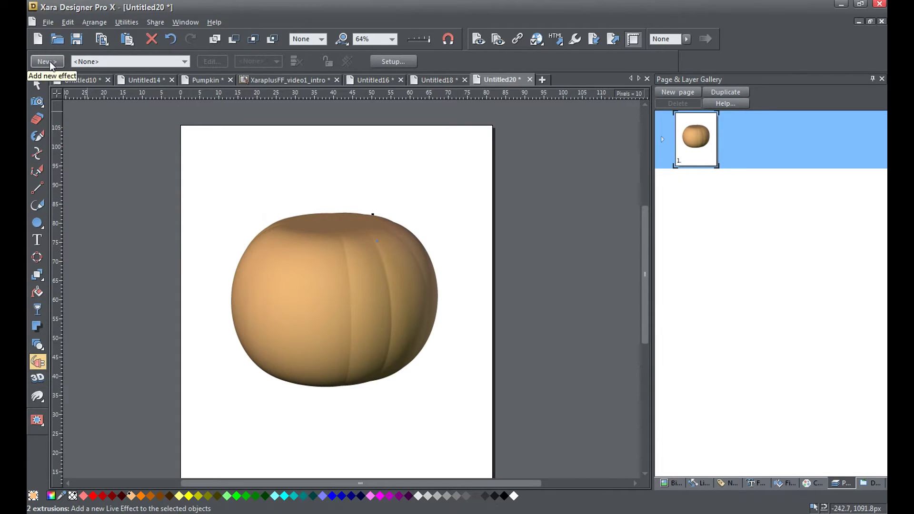
click(50, 61)
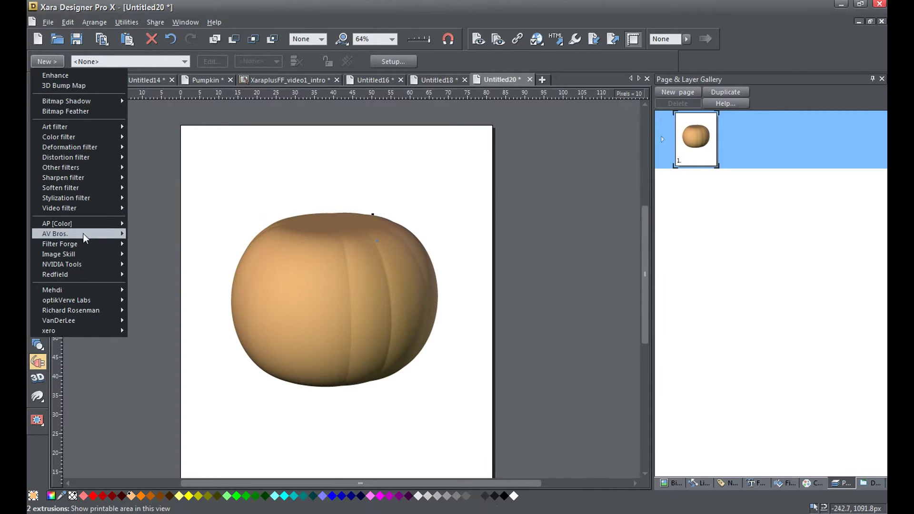
mouse_move(87, 242)
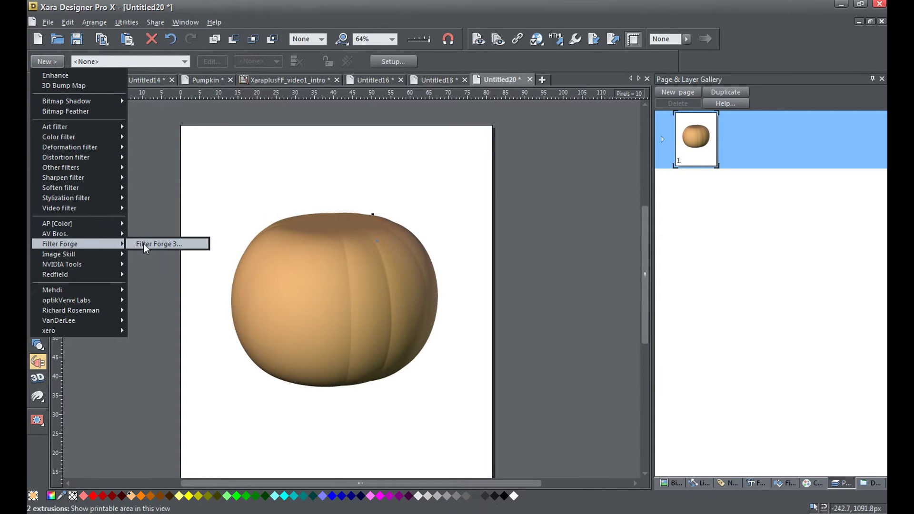
click(158, 244)
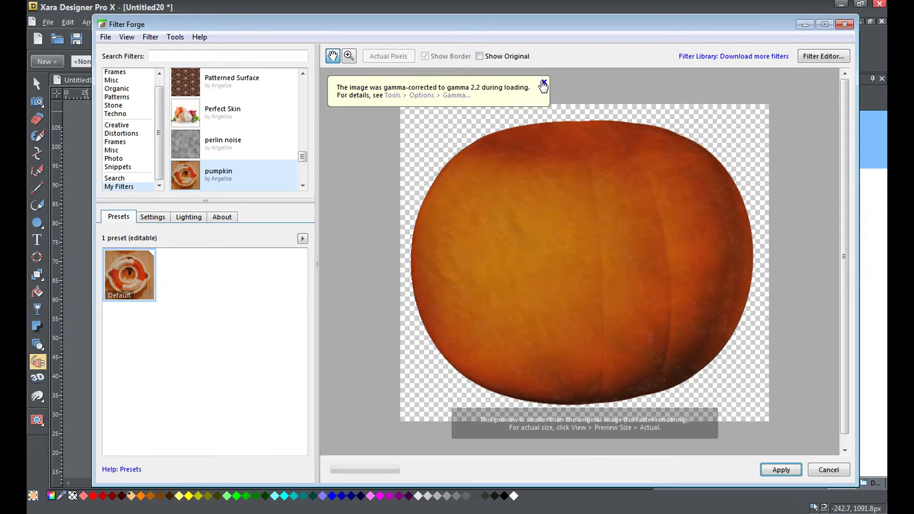
Create a new filter in the Filter Editor and move the Result component aside to free workspace for its inputs.
click(545, 85)
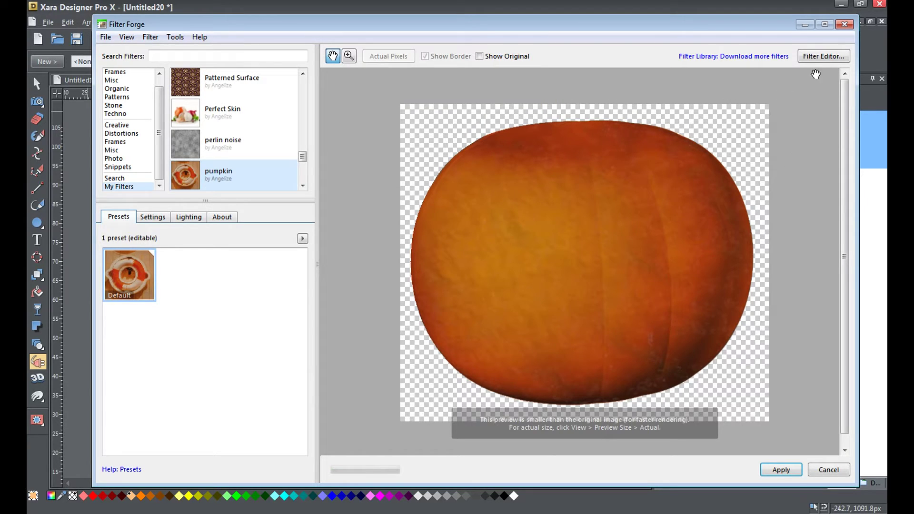
click(816, 57)
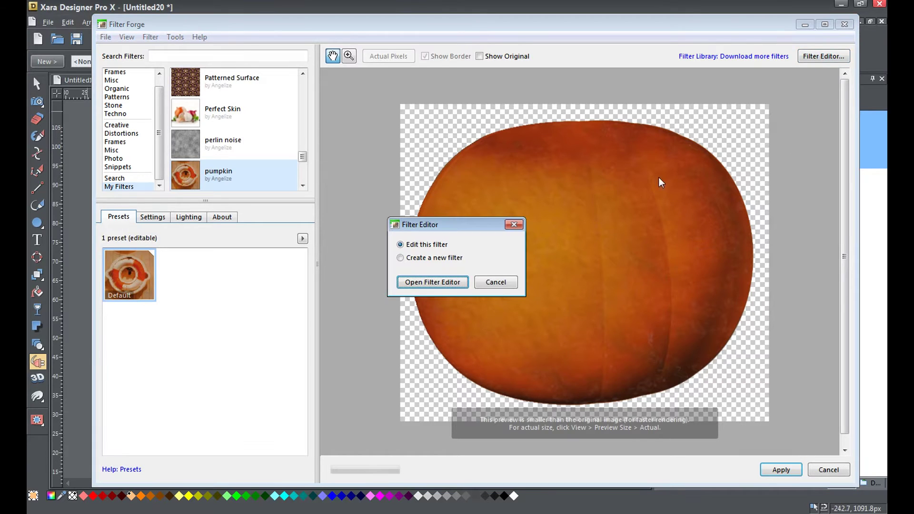
click(400, 258)
click(435, 285)
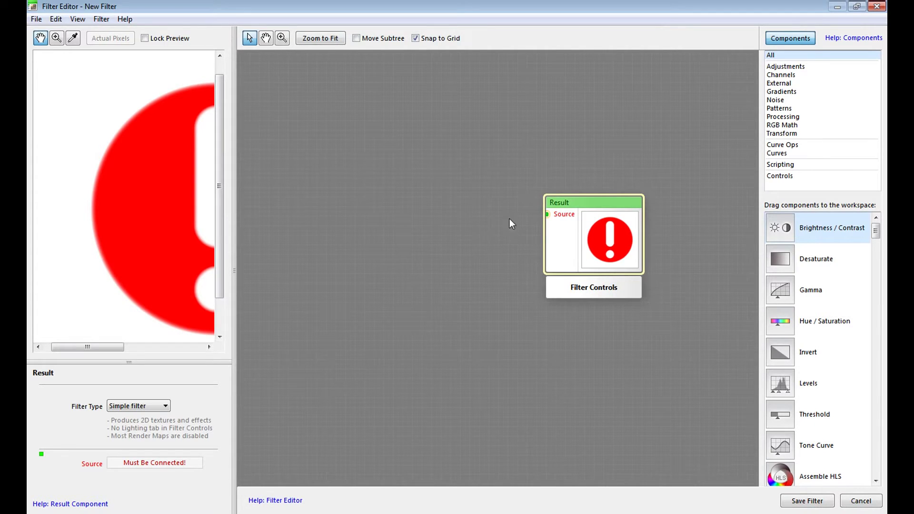
drag(606, 204, 684, 224)
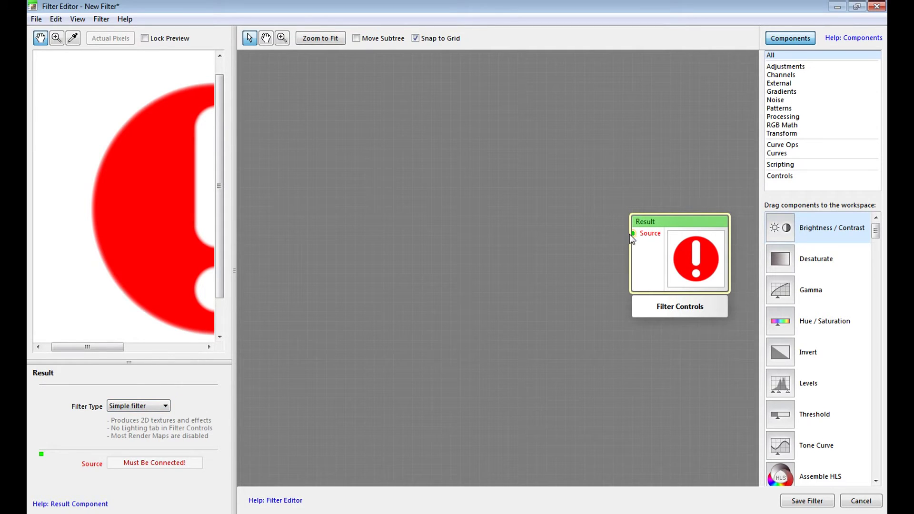
Change the filter type of the Result component to Surface and bring its reflectivity and metallic settings into view.
click(167, 408)
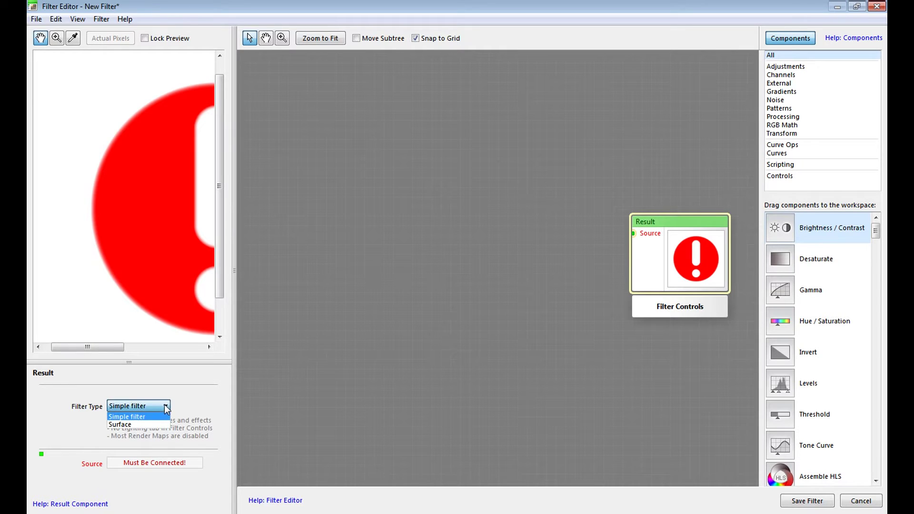
click(126, 425)
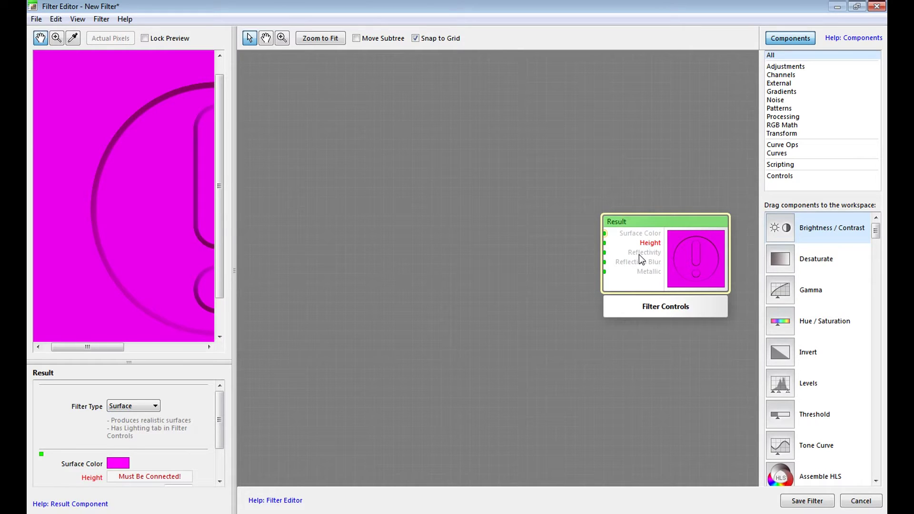
drag(222, 395, 221, 431)
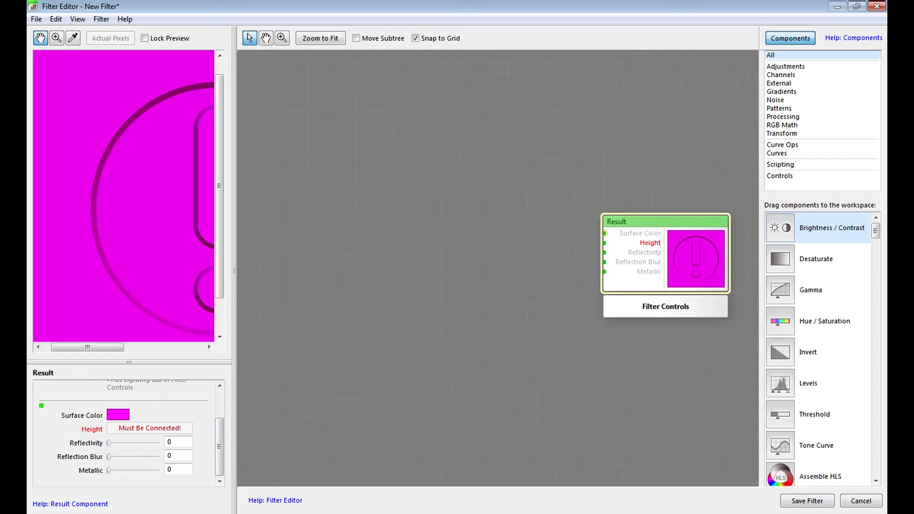
Add a Perlin Noise component to an empty area of the workspace, leaving room below it for further components.
drag(389, 235, 434, 238)
drag(372, 251, 627, 266)
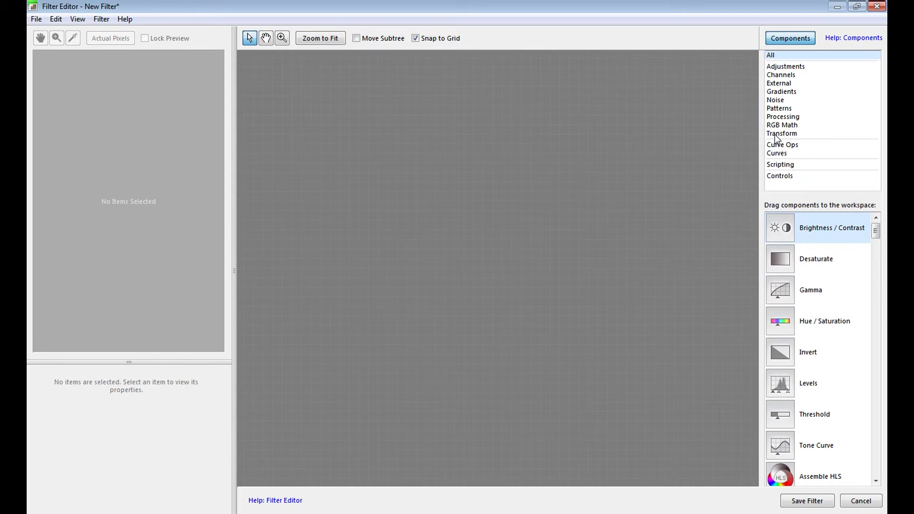
click(775, 101)
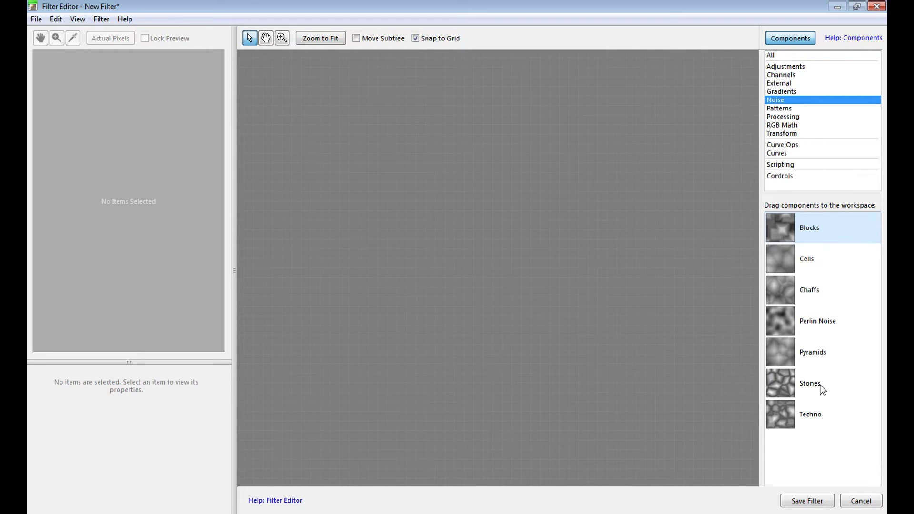
click(789, 324)
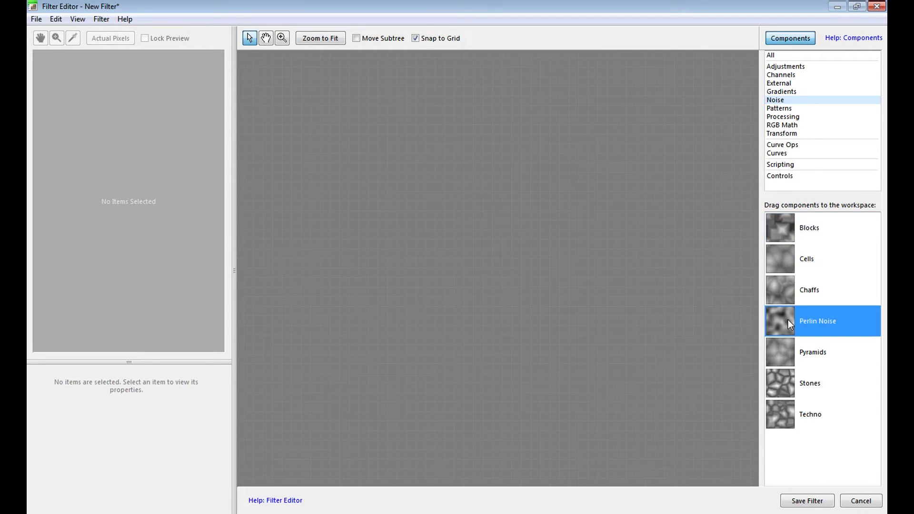
drag(347, 161, 347, 161)
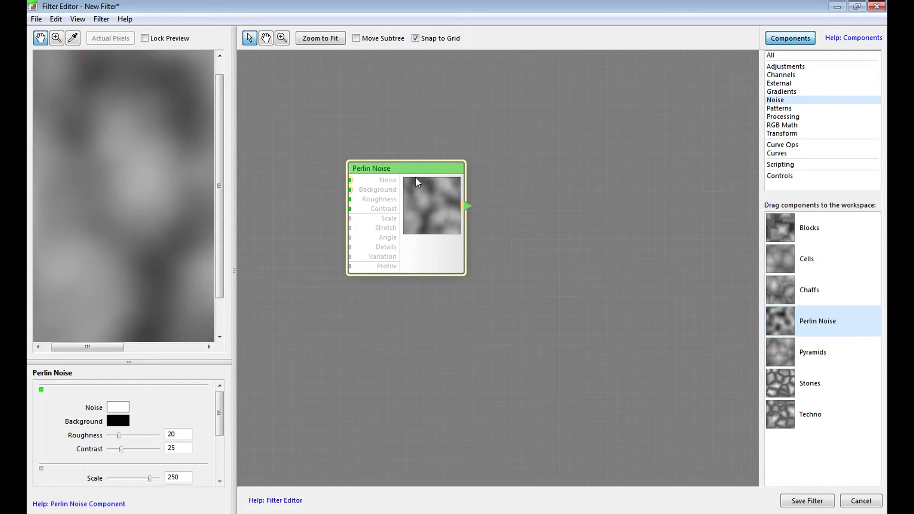
drag(419, 170, 365, 118)
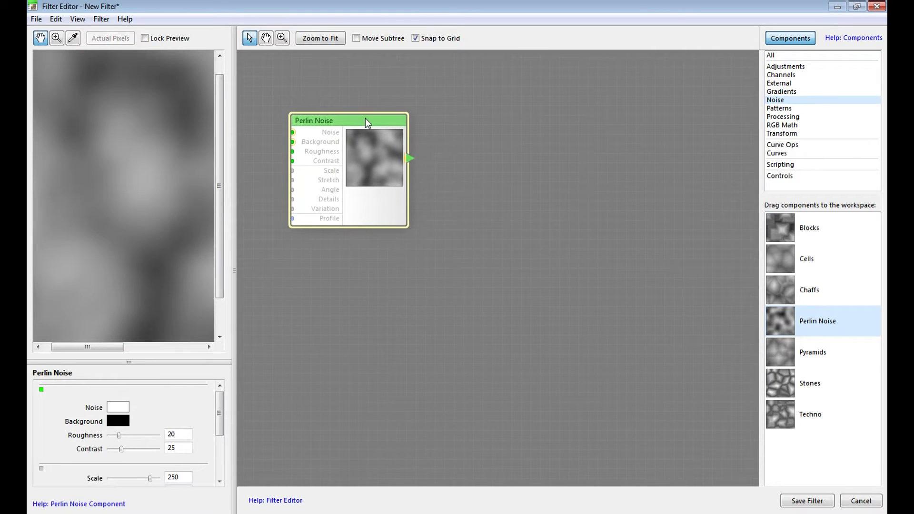
drag(376, 333, 469, 337)
drag(459, 126, 431, 117)
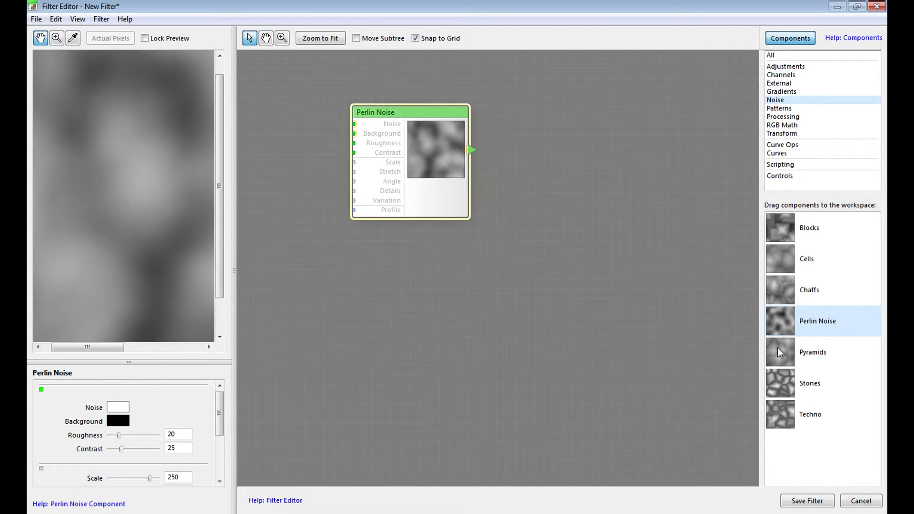
Add a second Perlin Noise and a Pyramids component, and stack the second Perlin Noise directly beneath the first.
drag(775, 323, 695, 308)
drag(400, 262, 400, 262)
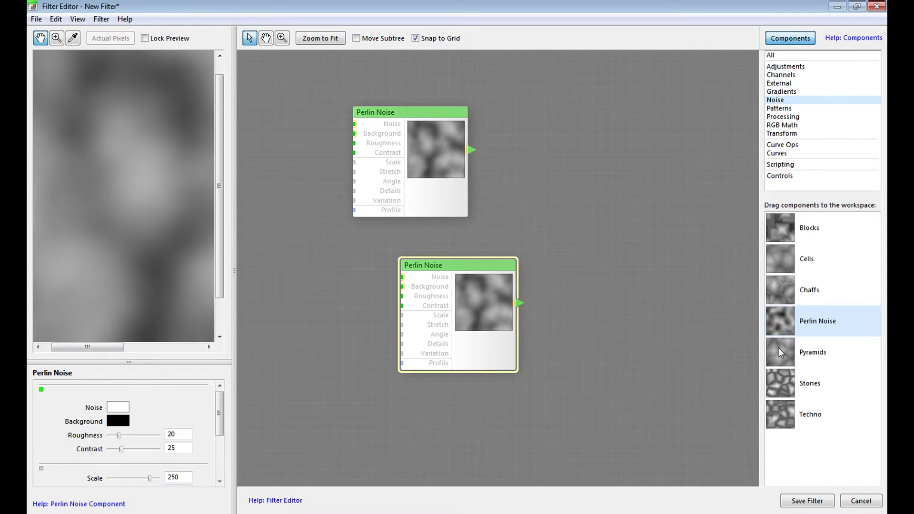
drag(778, 347, 672, 390)
drag(476, 406, 475, 406)
drag(479, 266, 433, 227)
drag(427, 119, 409, 83)
drag(433, 231, 421, 201)
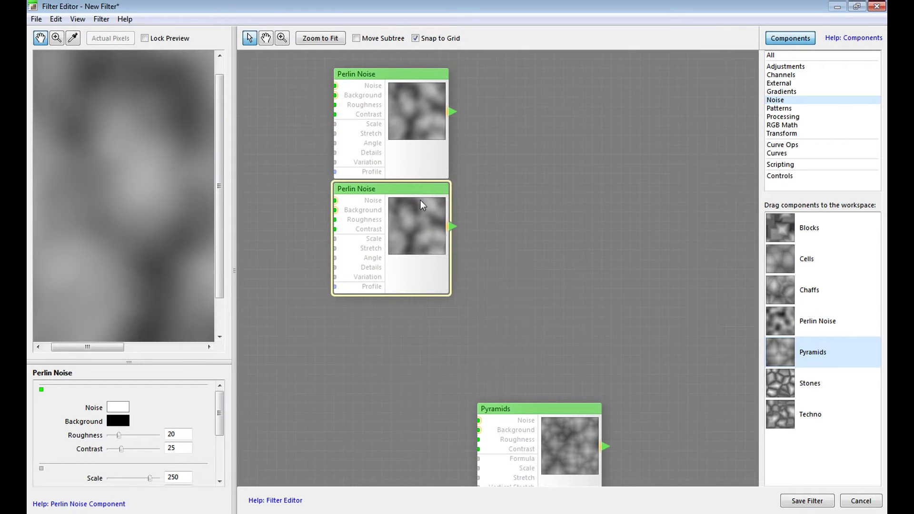
Delete the Pyramids component from the workspace.
drag(547, 415, 447, 371)
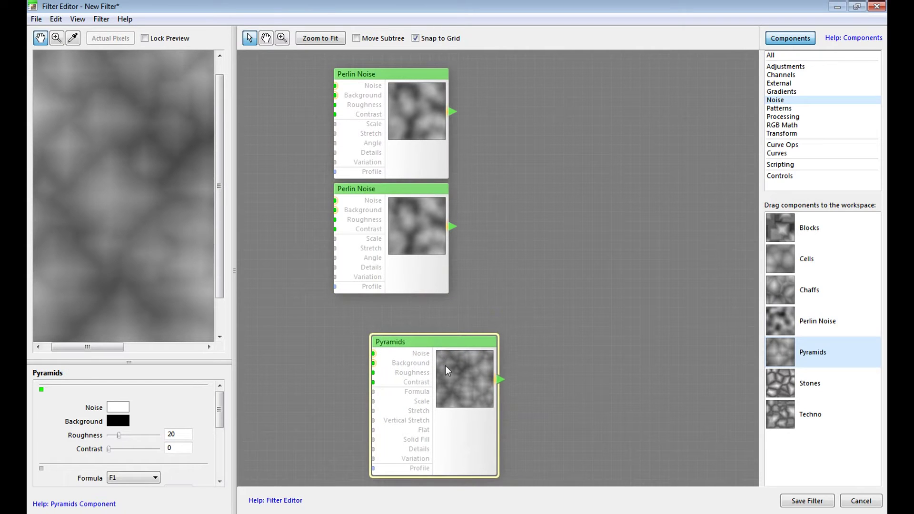
right_click(448, 415)
click(477, 461)
Add a third Perlin Noise component and align it in the same column below the other two.
drag(778, 319, 728, 320)
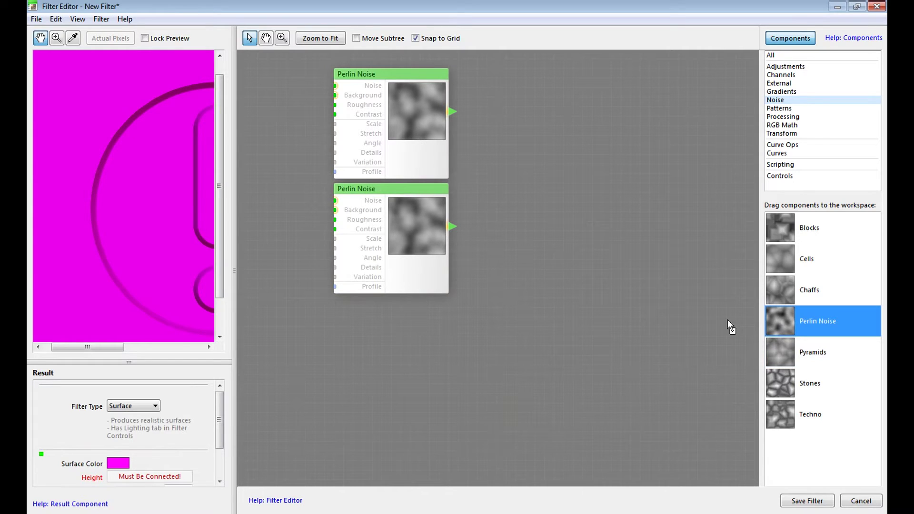
drag(439, 371, 419, 374)
drag(474, 376, 425, 349)
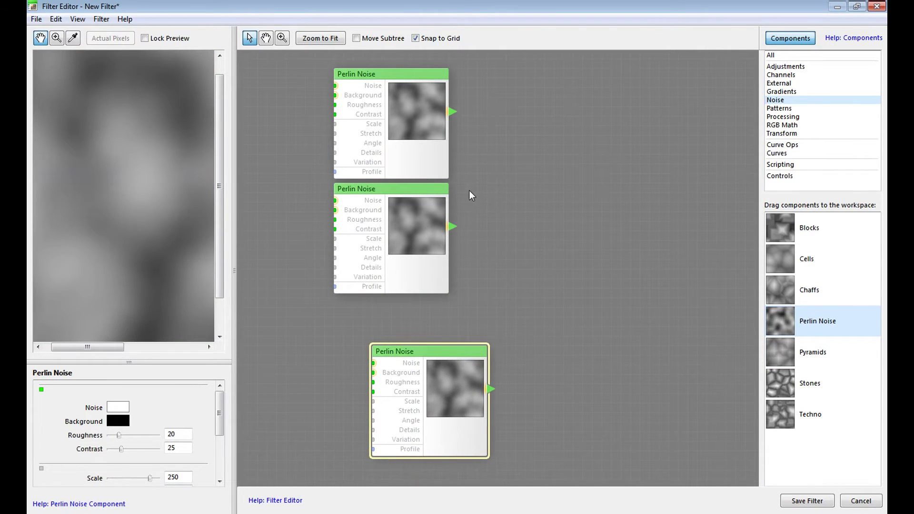
drag(442, 362, 435, 336)
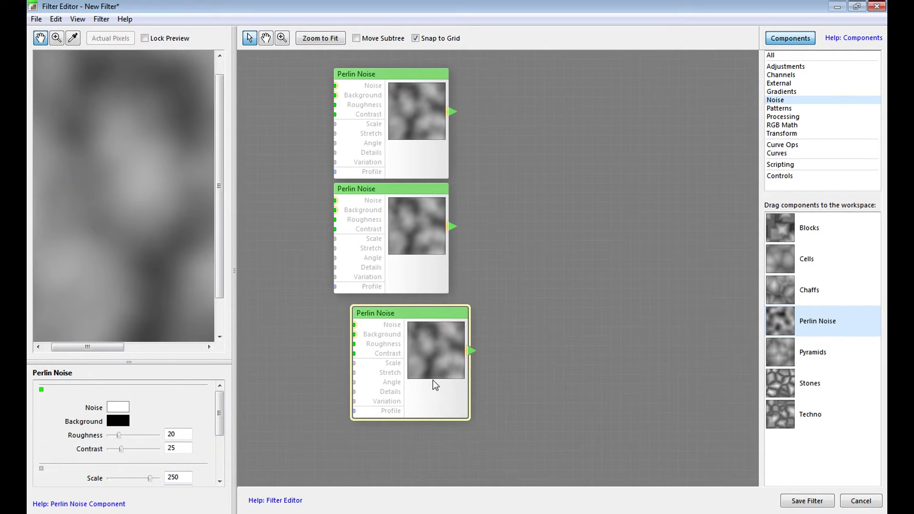
drag(515, 424, 665, 360)
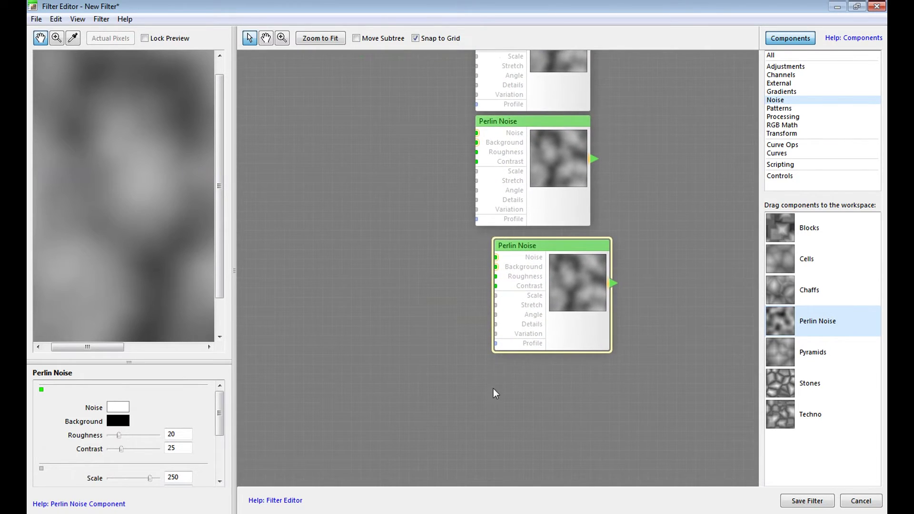
drag(545, 253, 526, 262)
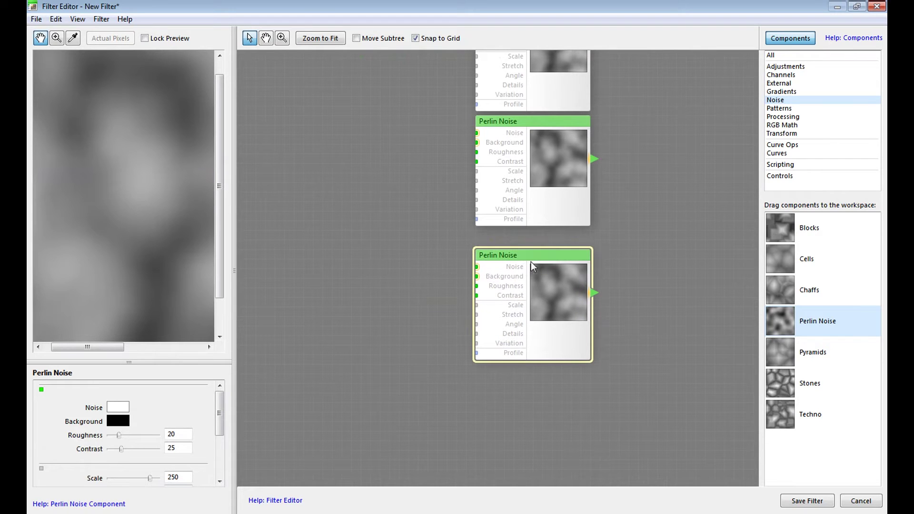
Add two Color Control components, placed one above the other in front of the lowest Perlin Noise component's inputs.
click(780, 177)
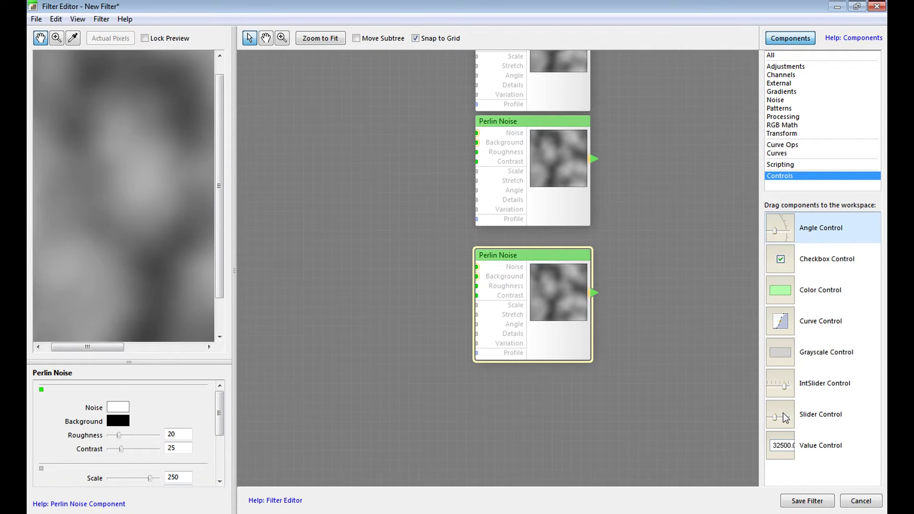
drag(786, 418, 619, 363)
drag(687, 375, 783, 419)
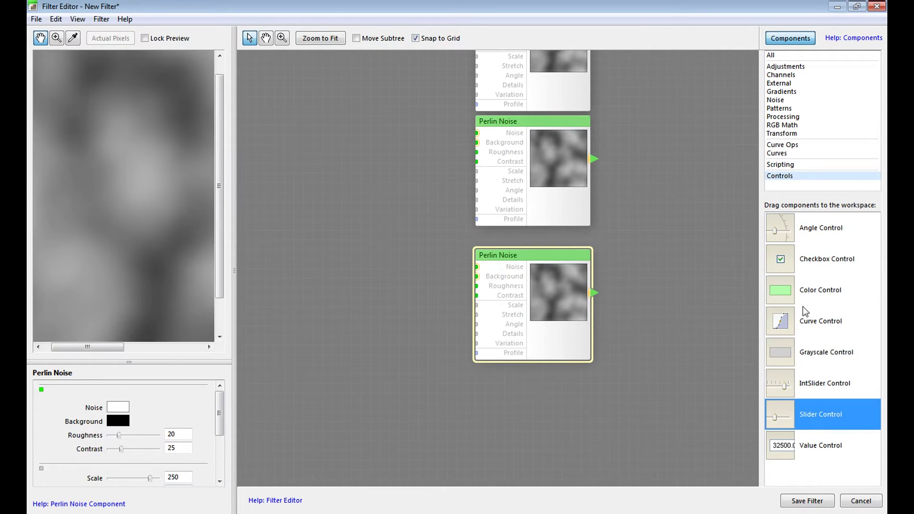
drag(787, 289, 750, 288)
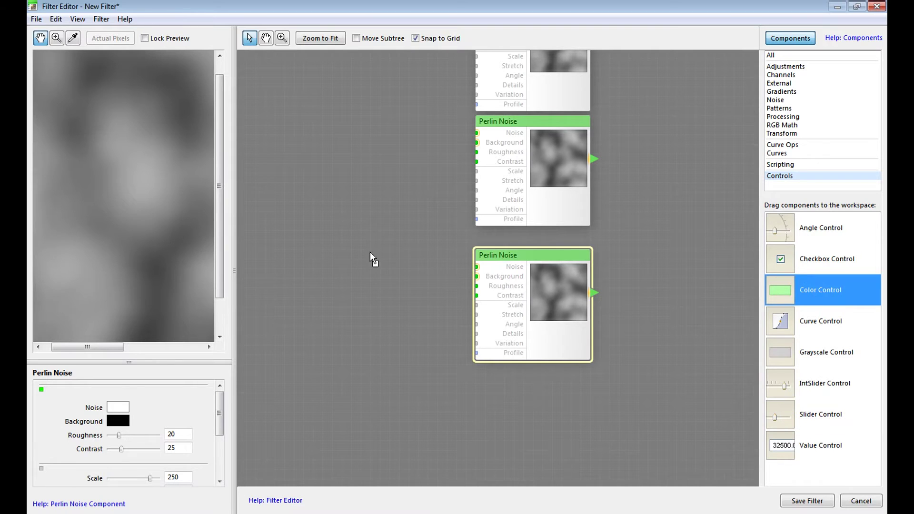
drag(370, 252, 370, 252)
drag(779, 291, 402, 307)
drag(432, 263, 373, 238)
drag(442, 310, 390, 288)
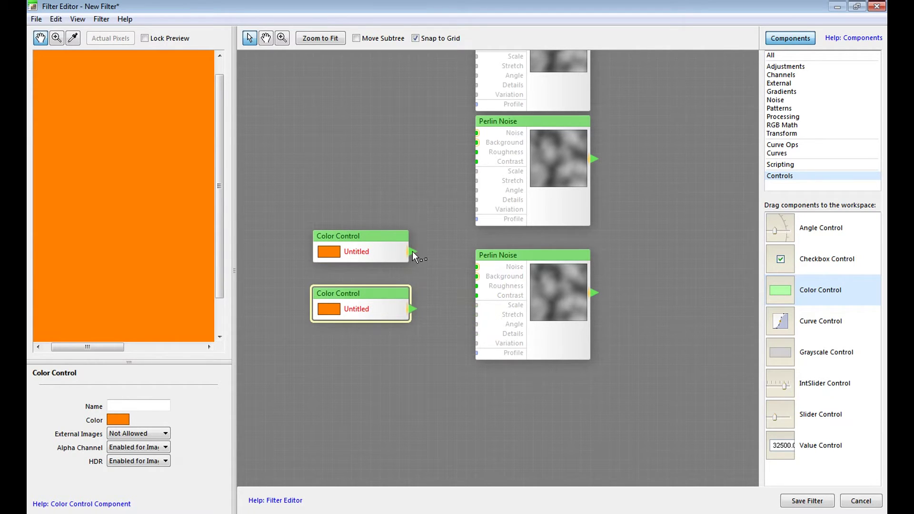
Connect the two color controls to the Noise and Background inputs of the lowest Perlin Noise, spacing the Noise control further from the other.
drag(447, 267, 474, 266)
drag(412, 307, 475, 279)
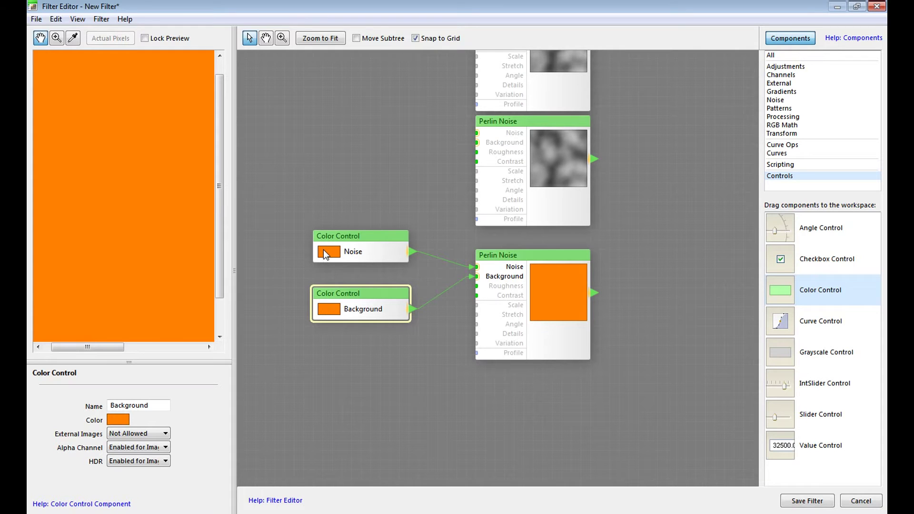
drag(371, 240, 370, 221)
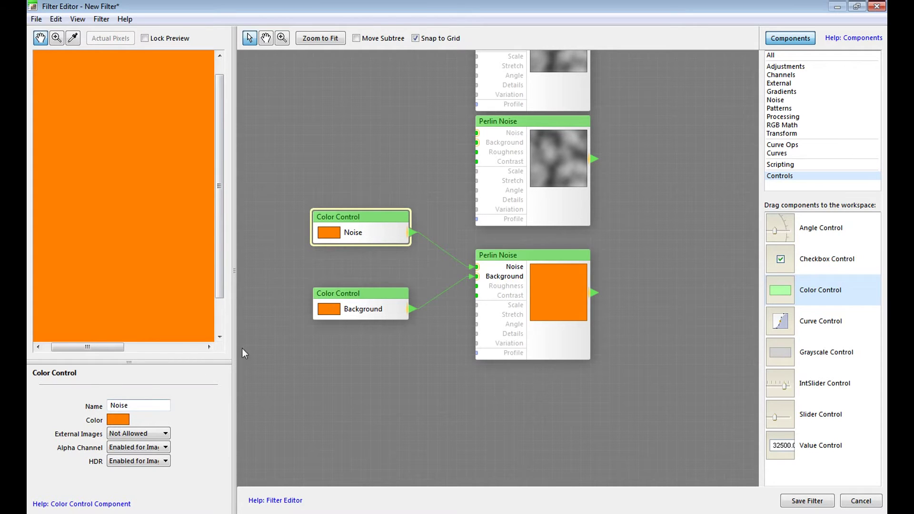
Set the Background color control to the brown 975616.
click(370, 315)
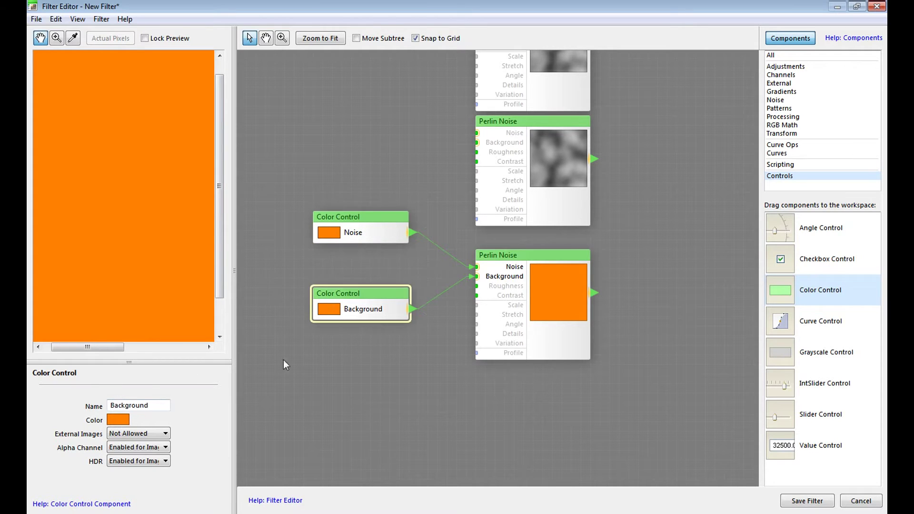
click(115, 418)
mouse_move(298, 284)
mouse_down()
mouse_move(293, 335)
mouse_move(279, 341)
mouse_up()
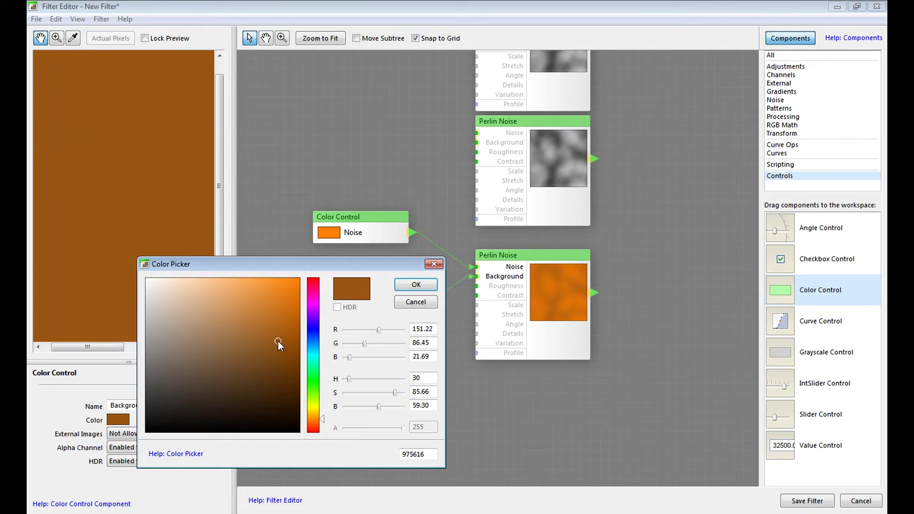
click(410, 288)
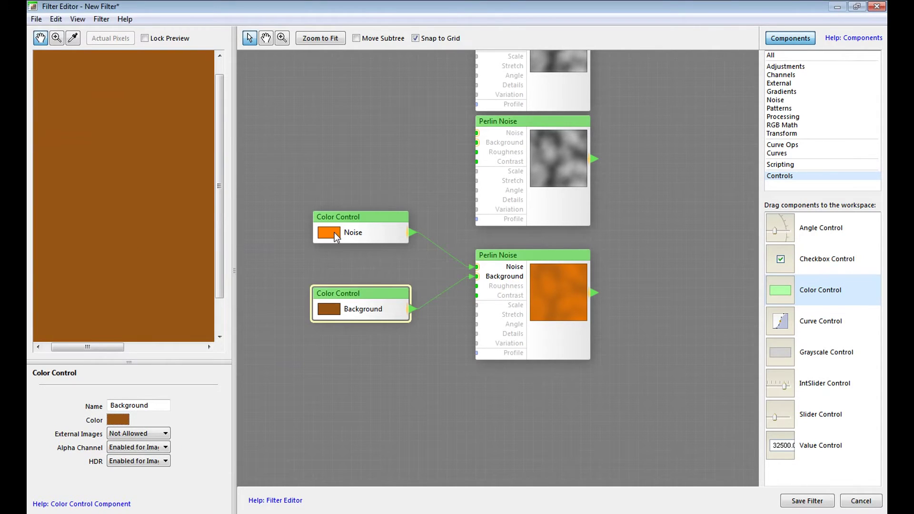
Set the Noise color control to a golden orange with about 91 saturation and 85 brightness.
click(334, 232)
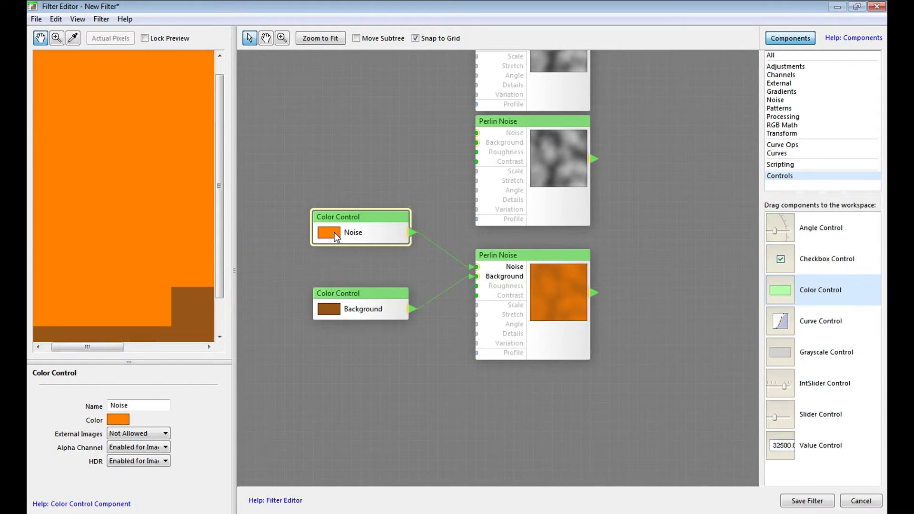
click(118, 419)
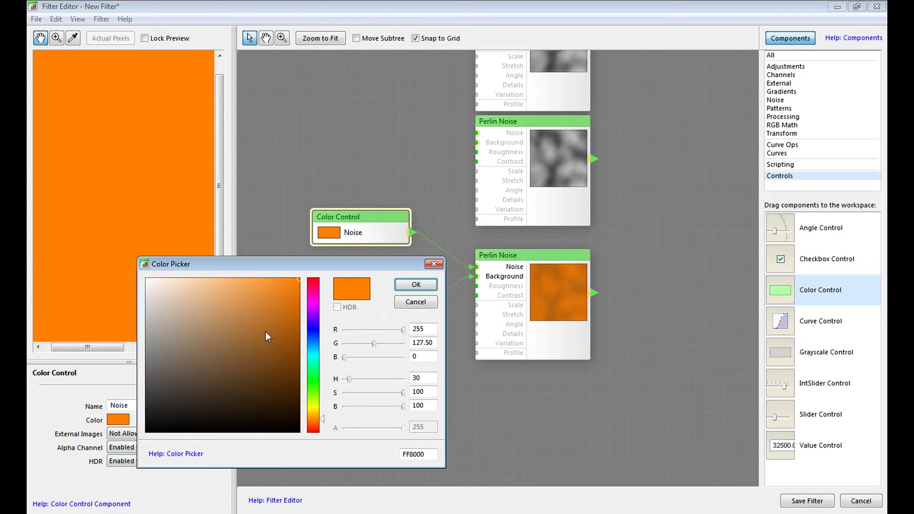
click(322, 420)
drag(321, 419, 321, 418)
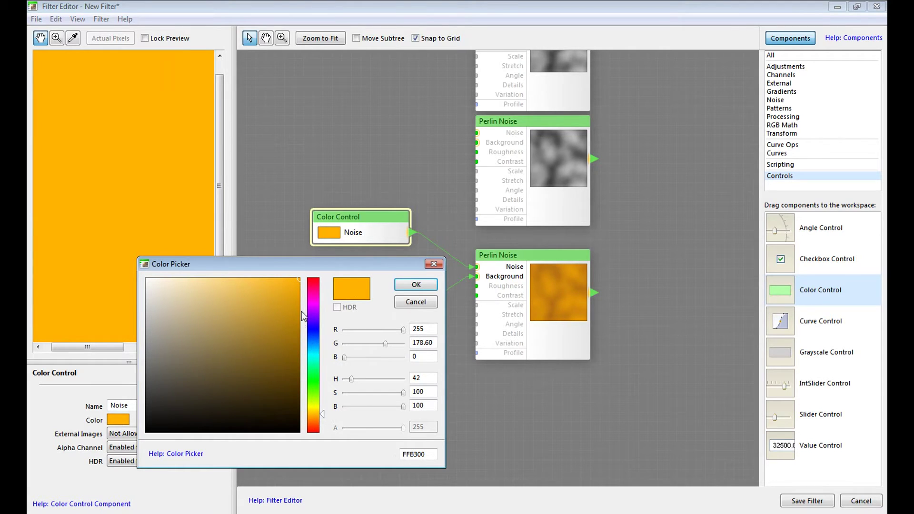
mouse_move(296, 279)
mouse_down()
mouse_move(267, 301)
mouse_move(287, 301)
mouse_up()
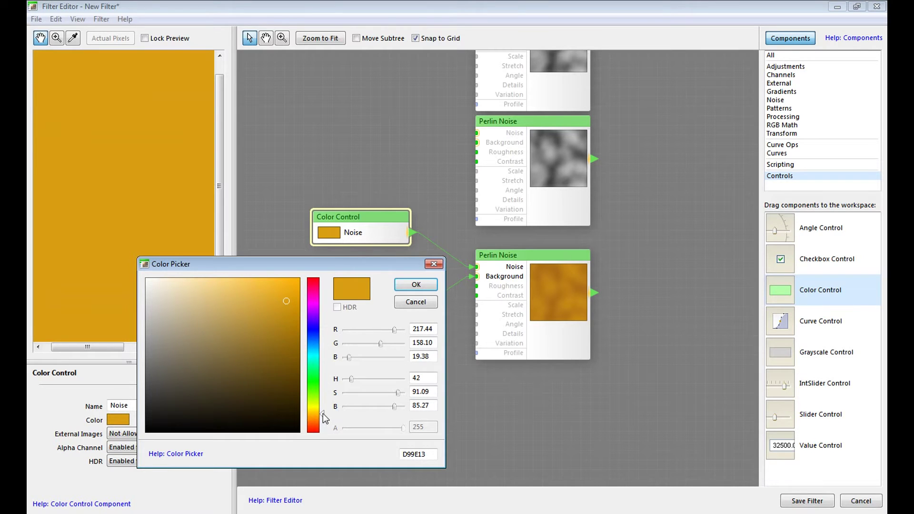
drag(323, 418, 323, 419)
click(430, 288)
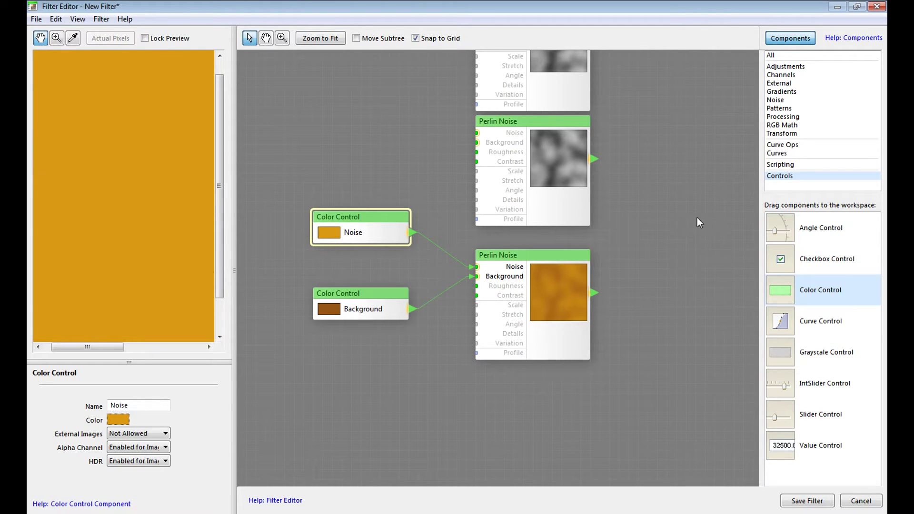
Set the profile of the topmost Perlin Noise component to Electricity.
drag(698, 182, 695, 299)
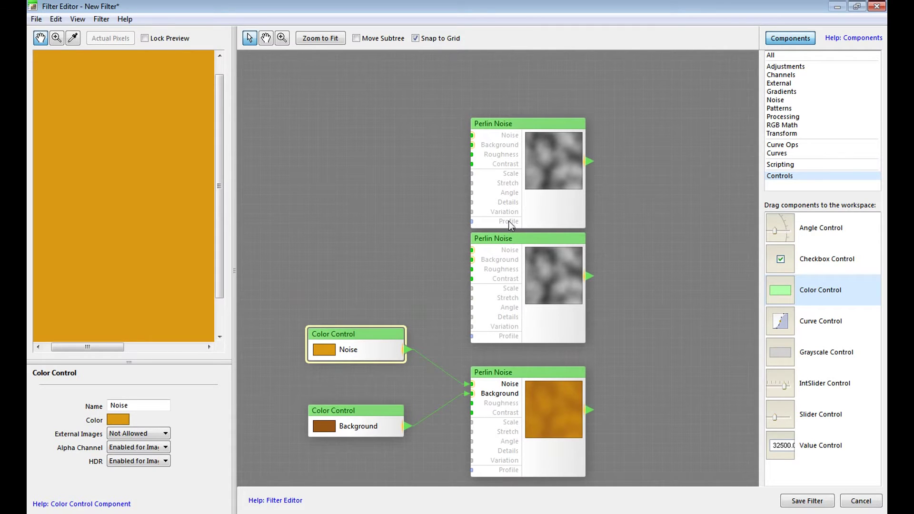
click(534, 169)
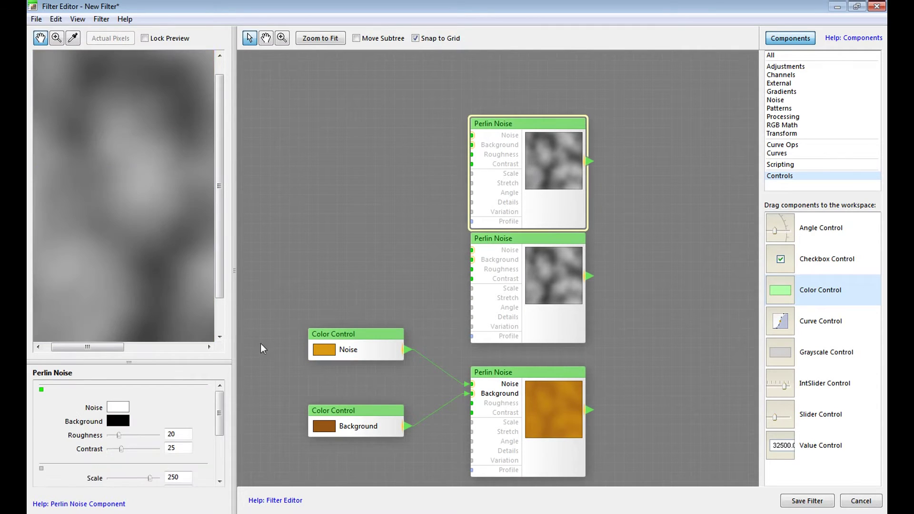
drag(219, 417, 219, 434)
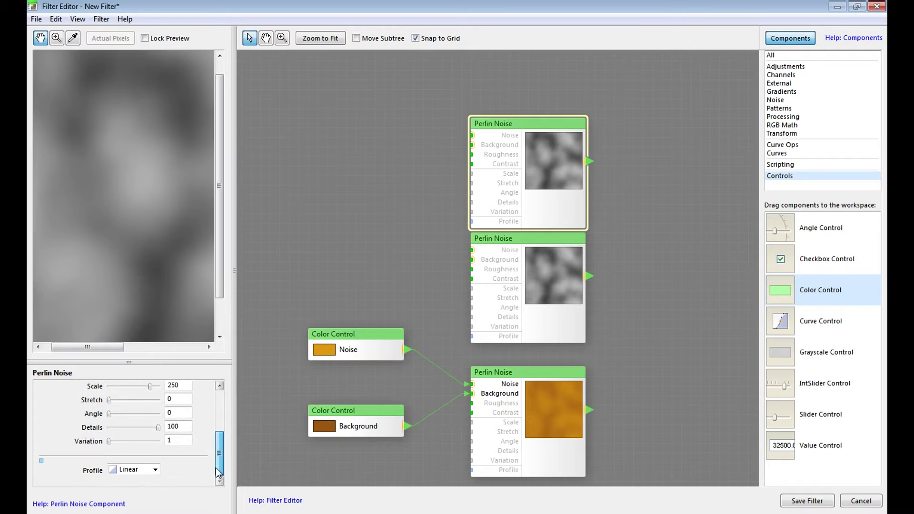
click(154, 471)
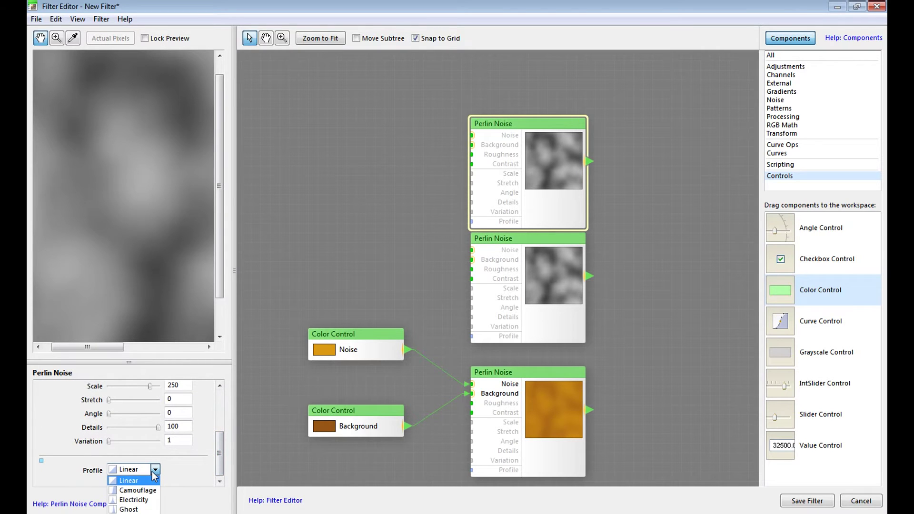
click(135, 500)
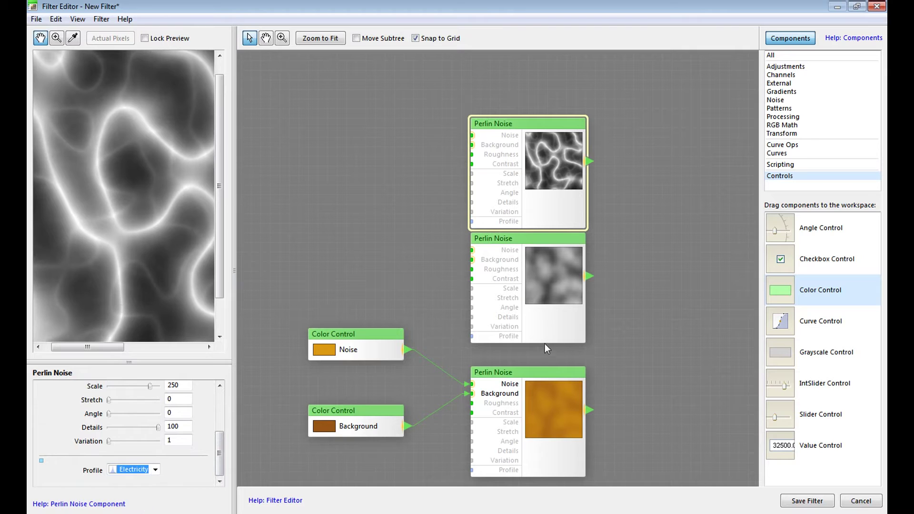
Give the middle Perlin Noise component the Electricity profile as well, leaving nothing selected.
click(545, 299)
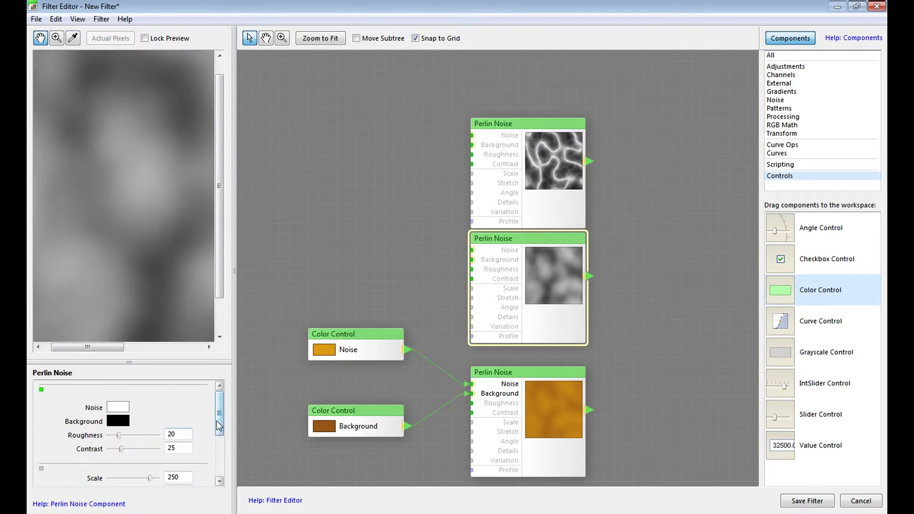
scroll(220, 417, down, 5)
click(156, 470)
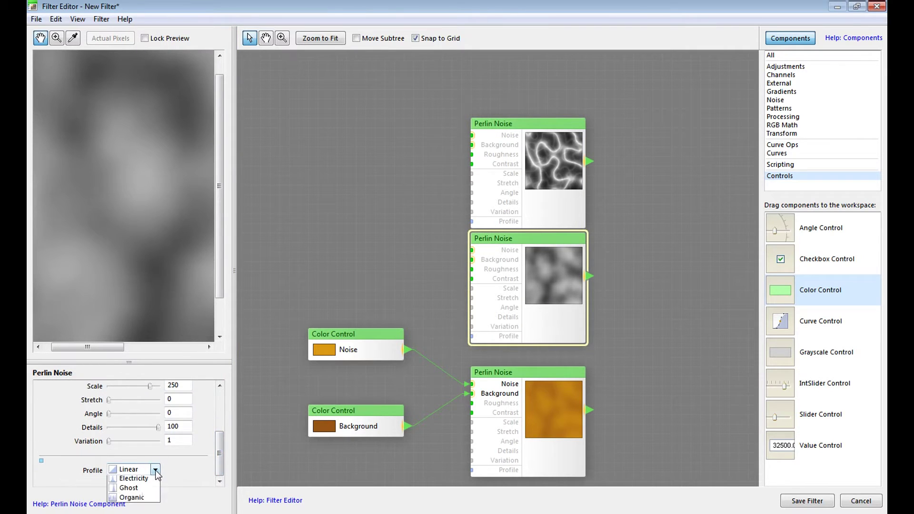
click(142, 500)
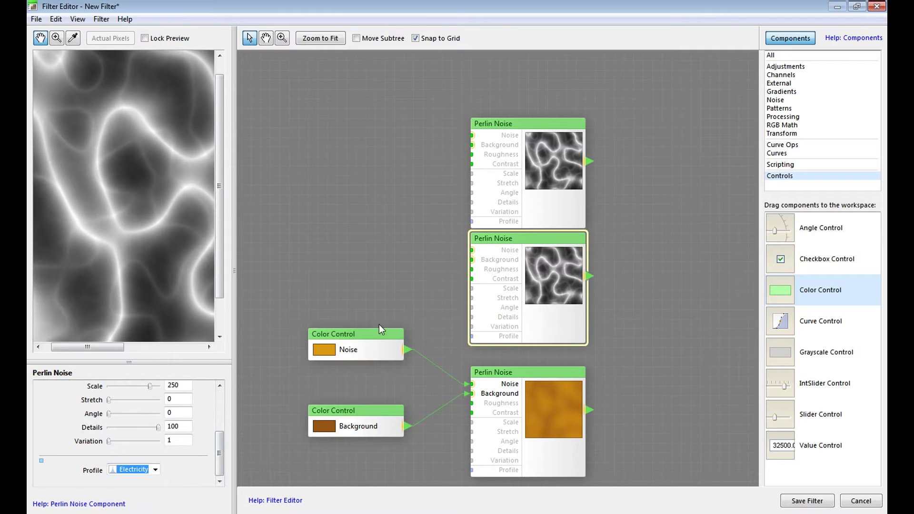
click(399, 233)
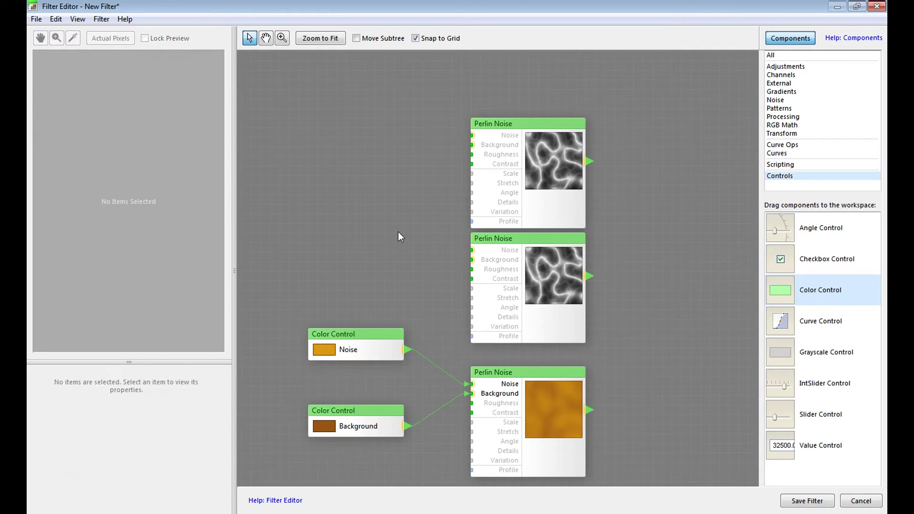
Set the Noise color of the topmost Perlin Noise to the muted green ACC374.
click(542, 160)
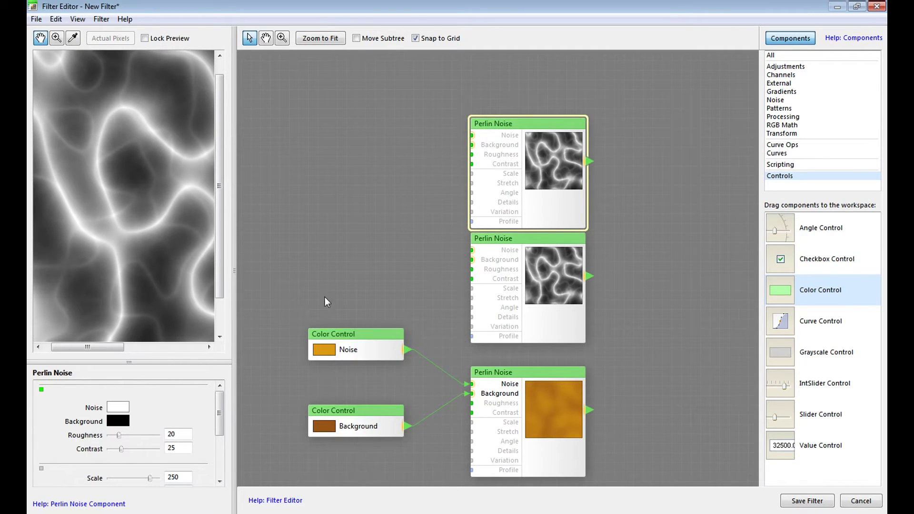
click(118, 409)
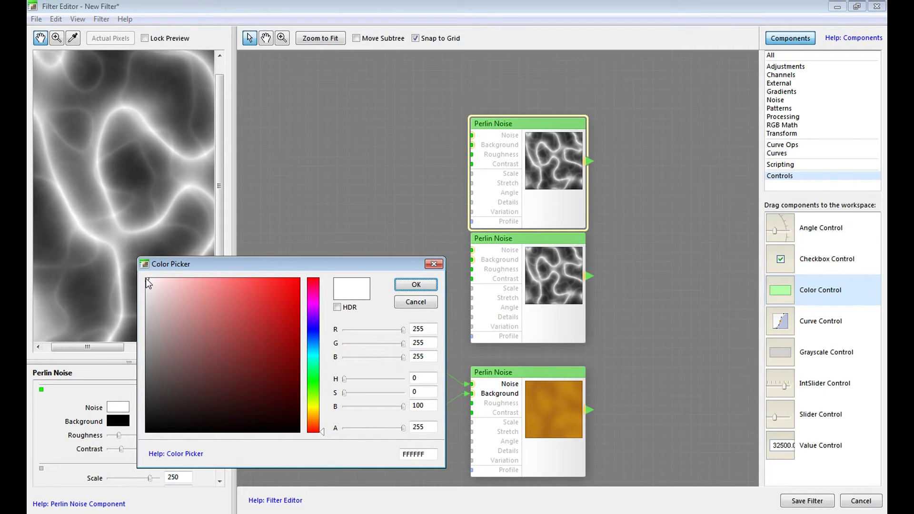
drag(322, 431, 322, 399)
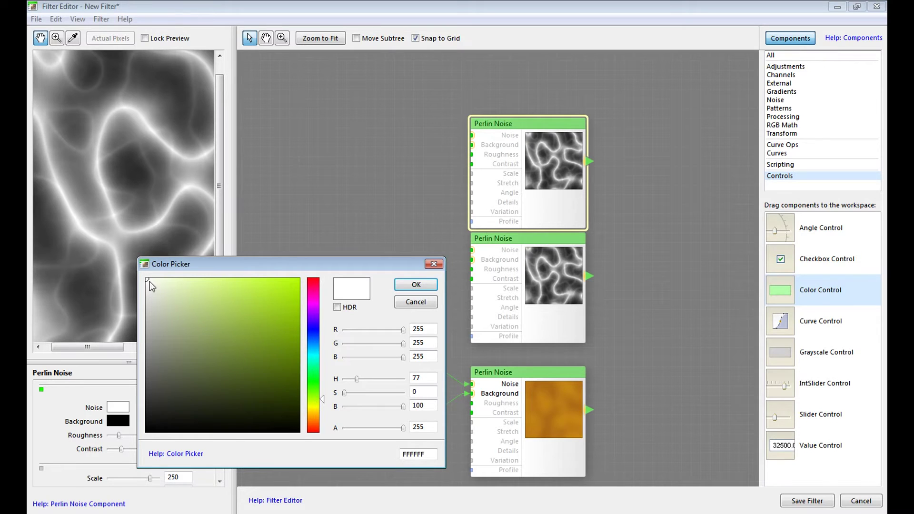
mouse_move(147, 280)
mouse_down()
mouse_move(204, 333)
mouse_move(208, 316)
mouse_up()
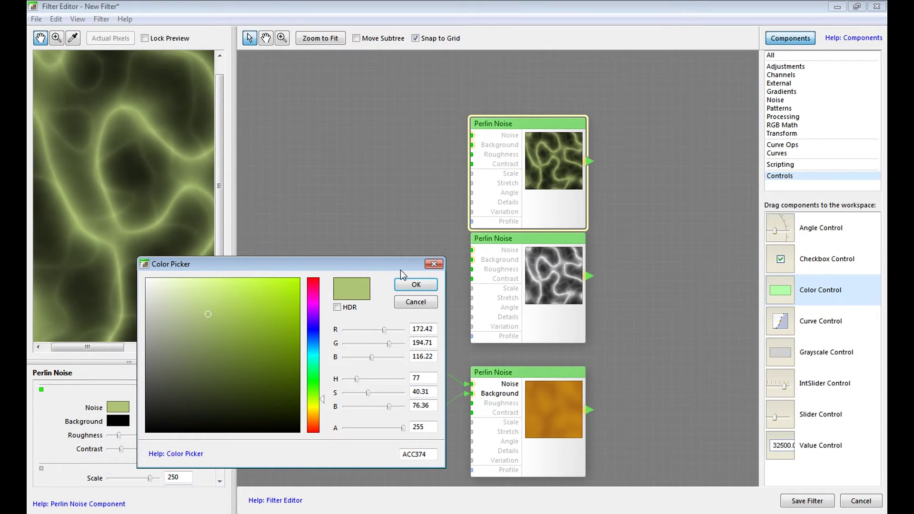
click(430, 288)
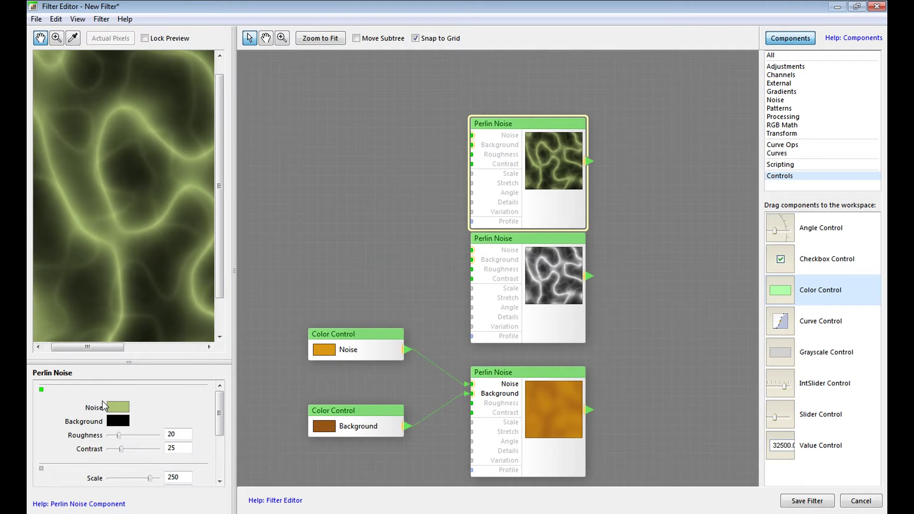
Set the Background color of the topmost Perlin Noise to the mid gray 808080.
click(117, 422)
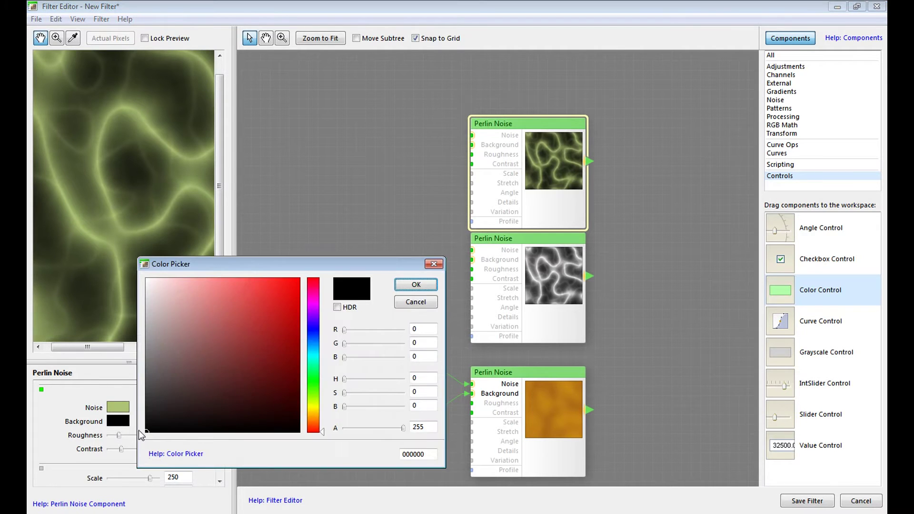
drag(147, 431, 141, 355)
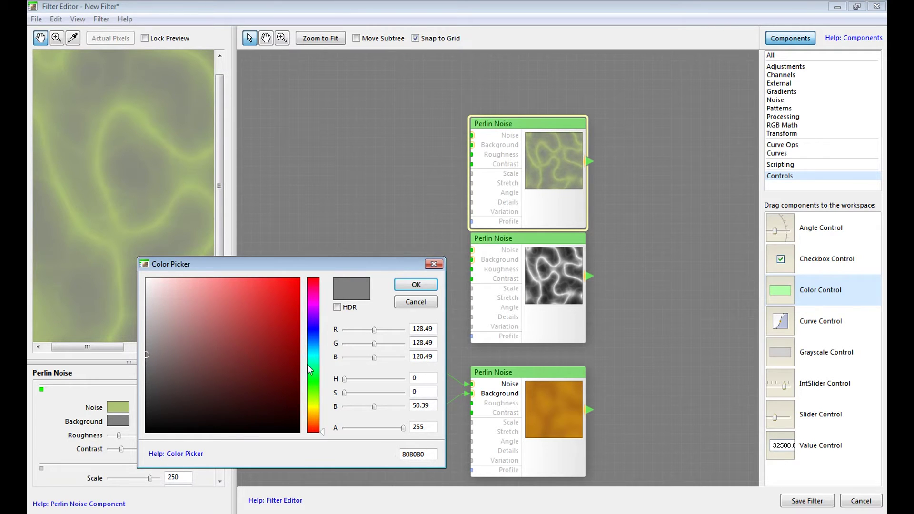
click(428, 286)
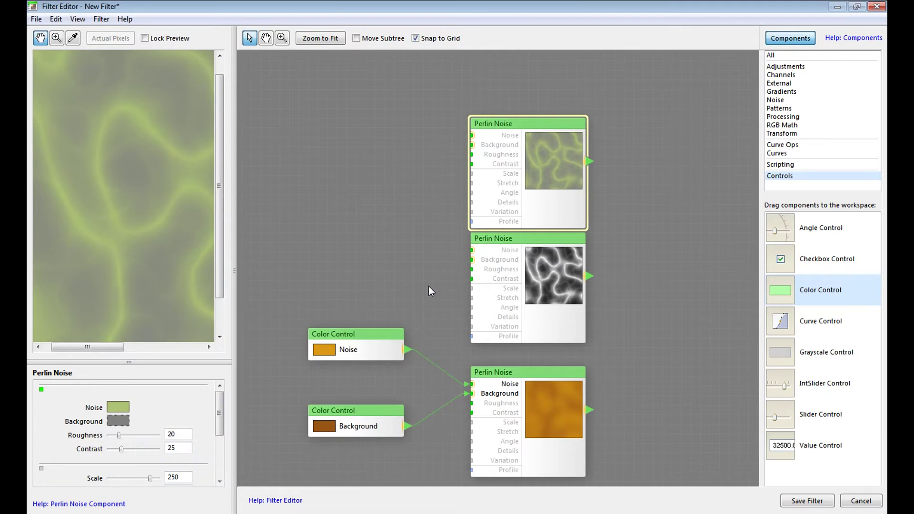
Move the topmost Perlin Noise slightly away from the middle one and set its roughness to 52.
drag(539, 130, 543, 119)
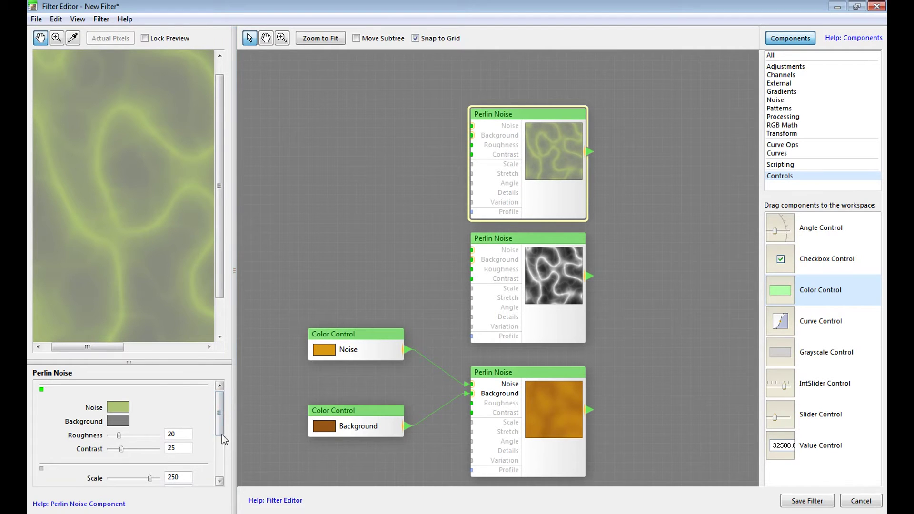
drag(219, 432, 219, 450)
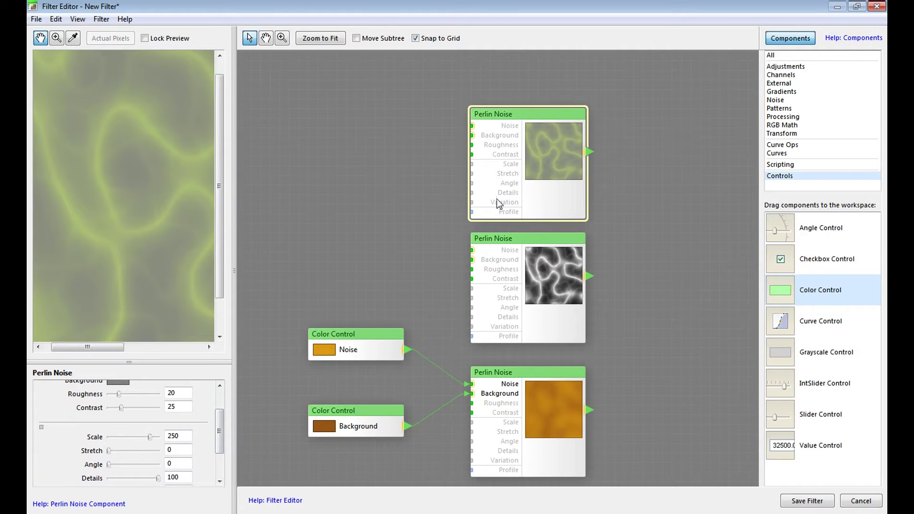
scroll(181, 443, up, 1)
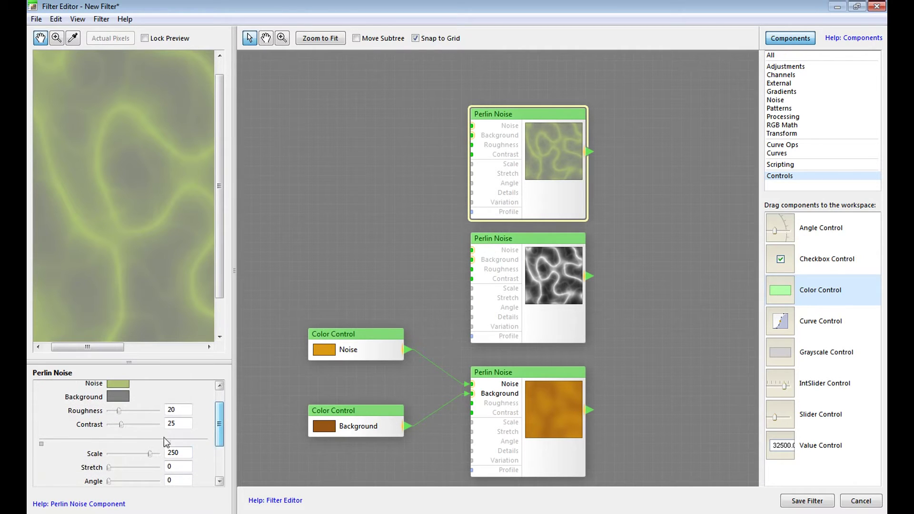
drag(119, 413, 136, 413)
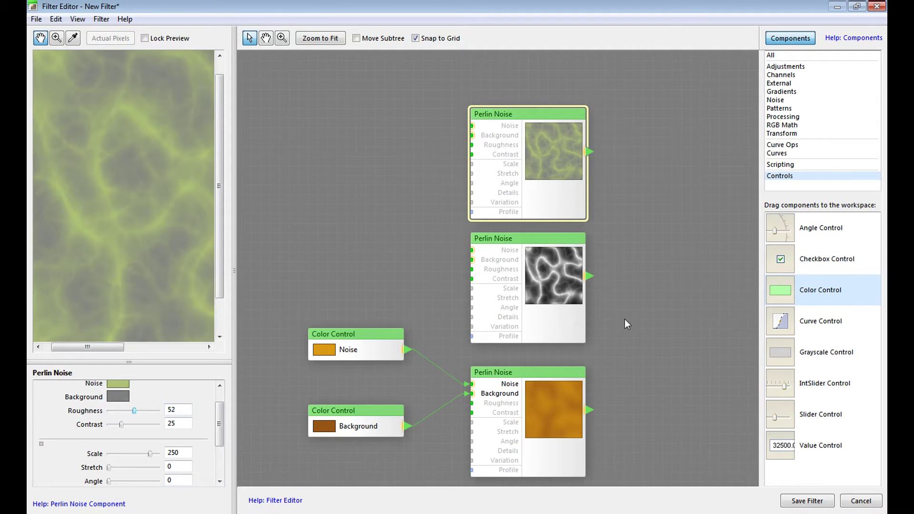
Add a Set Alpha component beside the green Perlin Noise, connecting the green noise to Source and the black-and-white noise to New Alpha.
drag(651, 319, 524, 322)
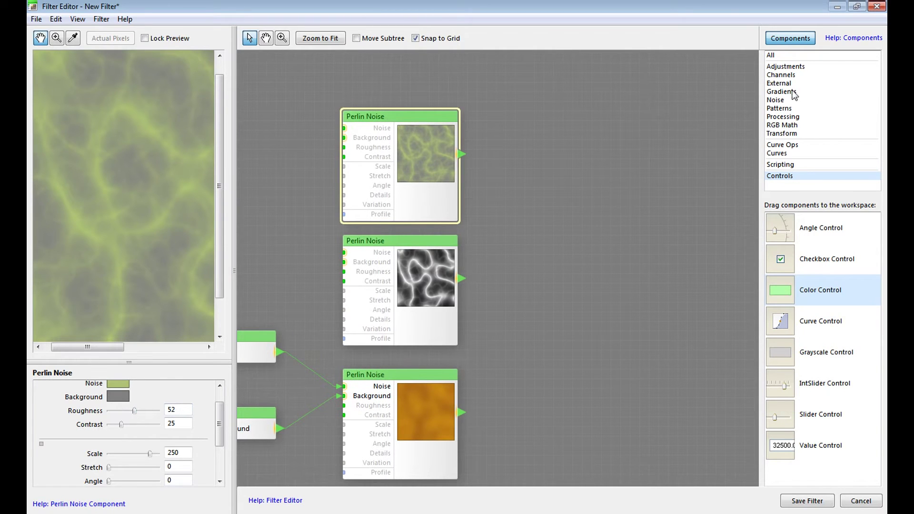
click(785, 76)
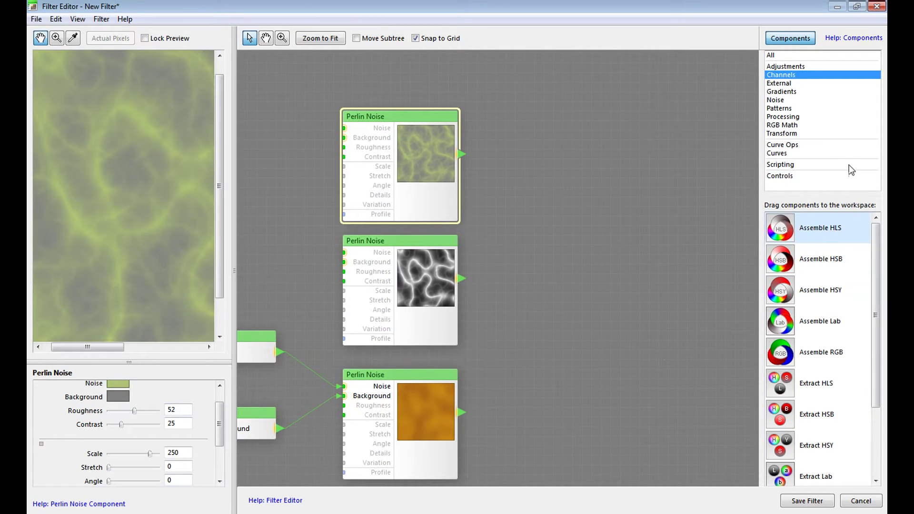
scroll(853, 409, down, 3)
drag(812, 471, 544, 154)
drag(595, 166, 567, 149)
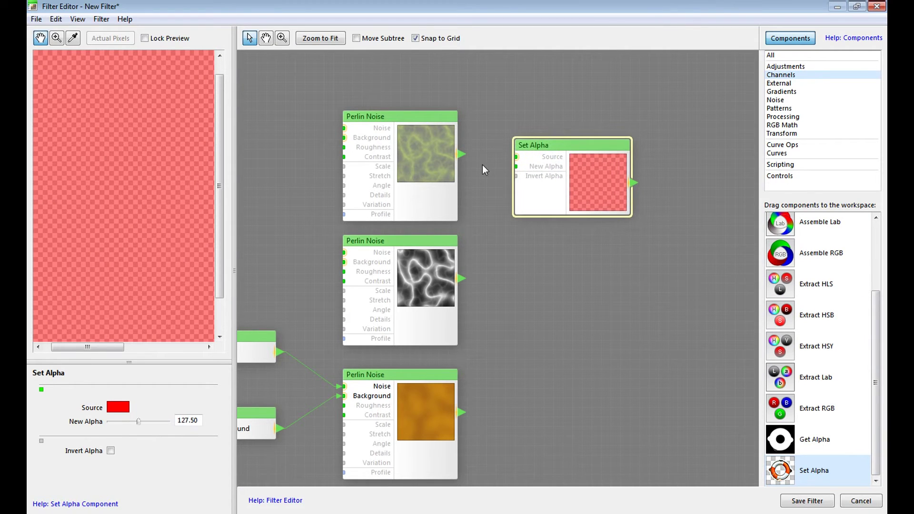
drag(465, 154, 513, 156)
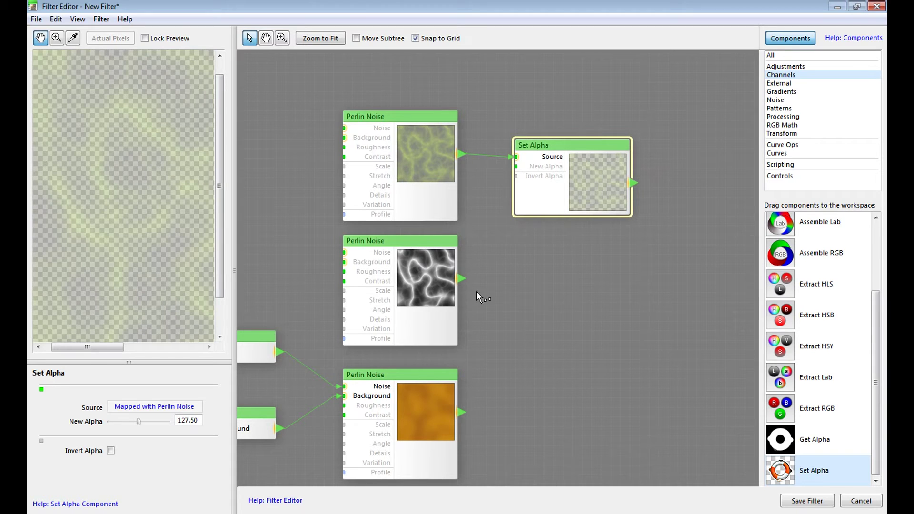
drag(461, 283, 516, 168)
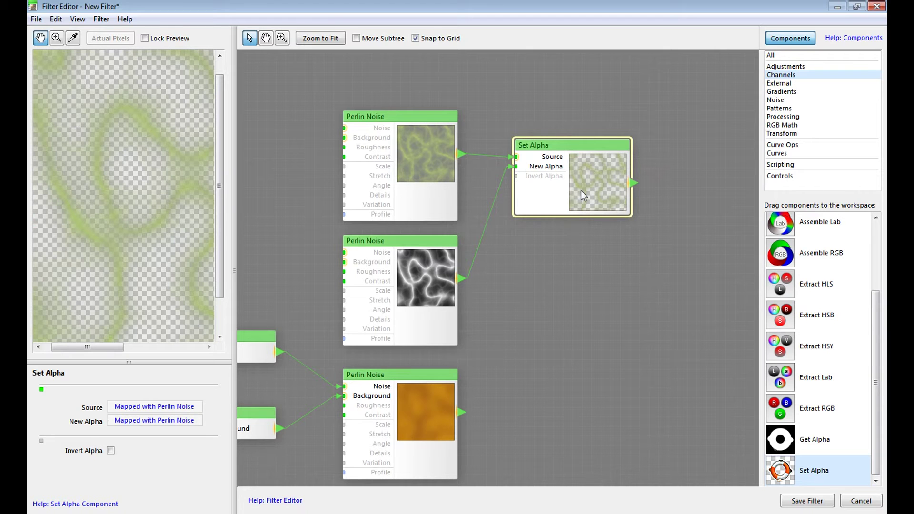
Lock the preview to the Set Alpha component, select the middle Perlin Noise and widen the preview area.
click(408, 296)
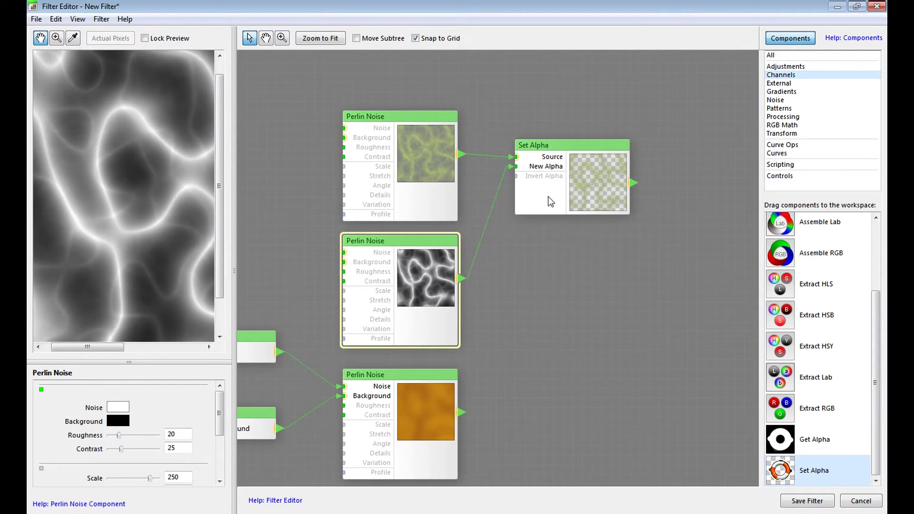
double_click(584, 158)
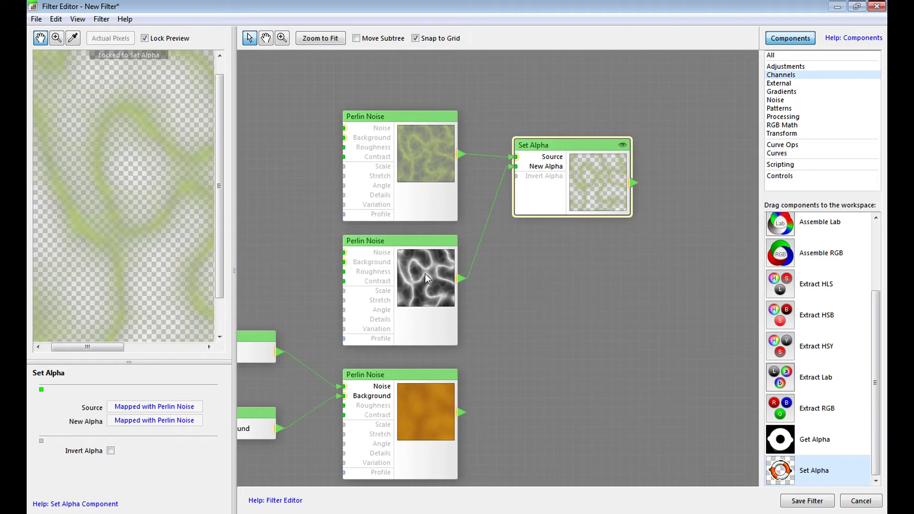
click(368, 305)
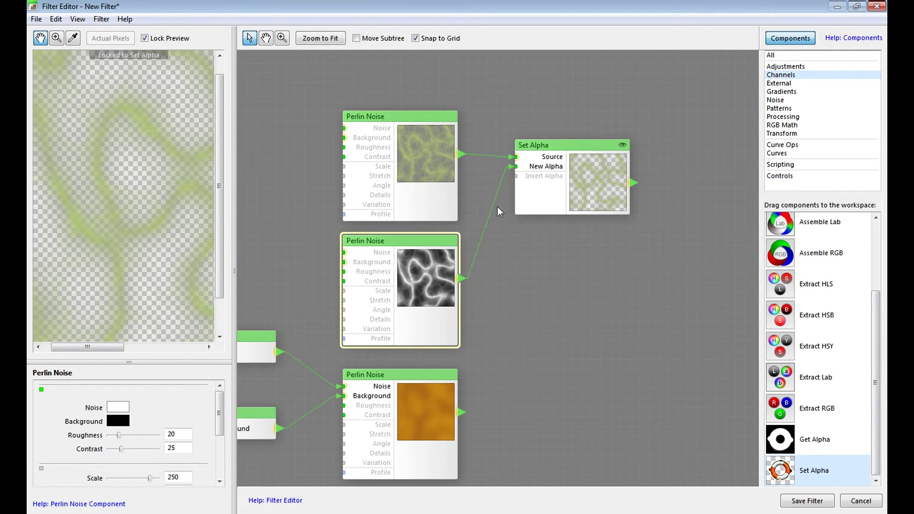
drag(238, 475, 345, 475)
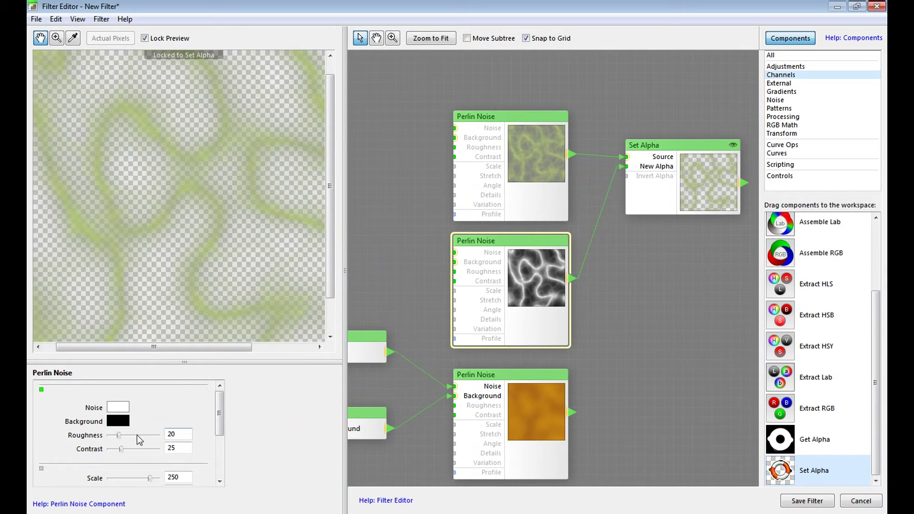
Set the middle Perlin Noise's roughness to 63 and its contrast to 64.
drag(122, 437, 140, 436)
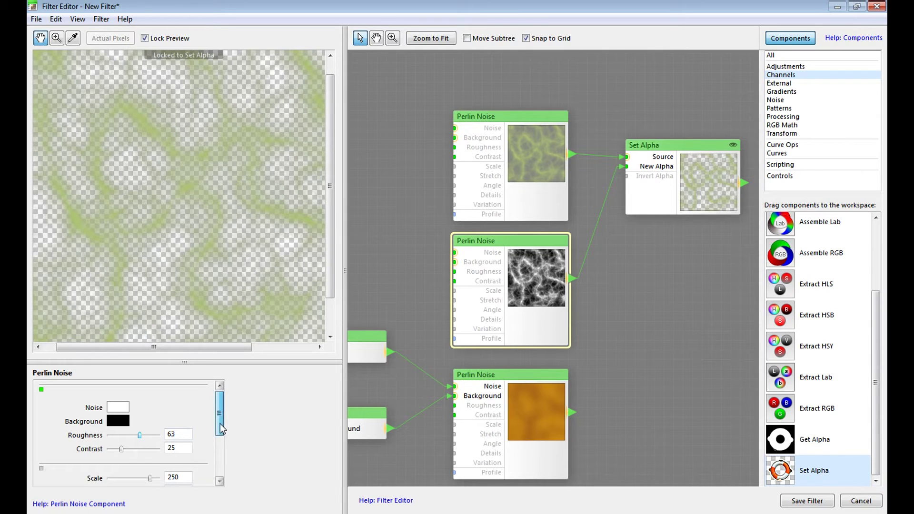
drag(220, 429, 220, 438)
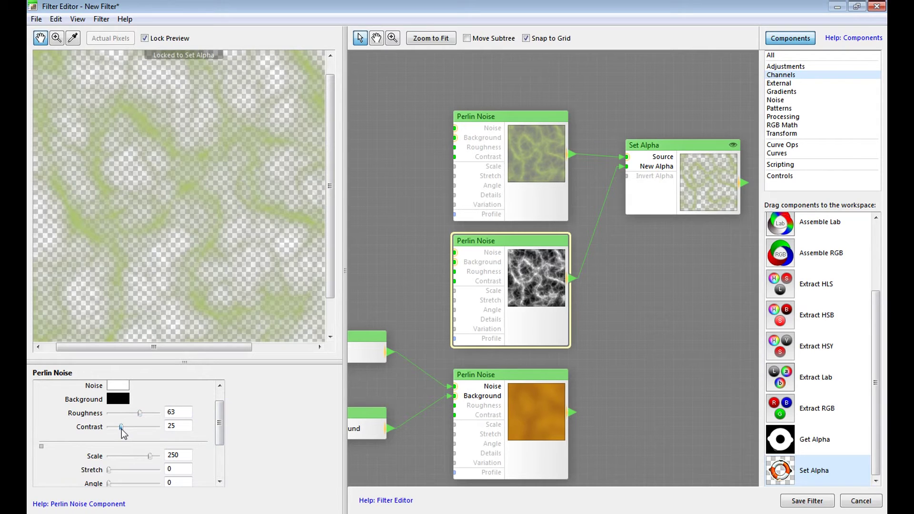
drag(121, 429, 141, 427)
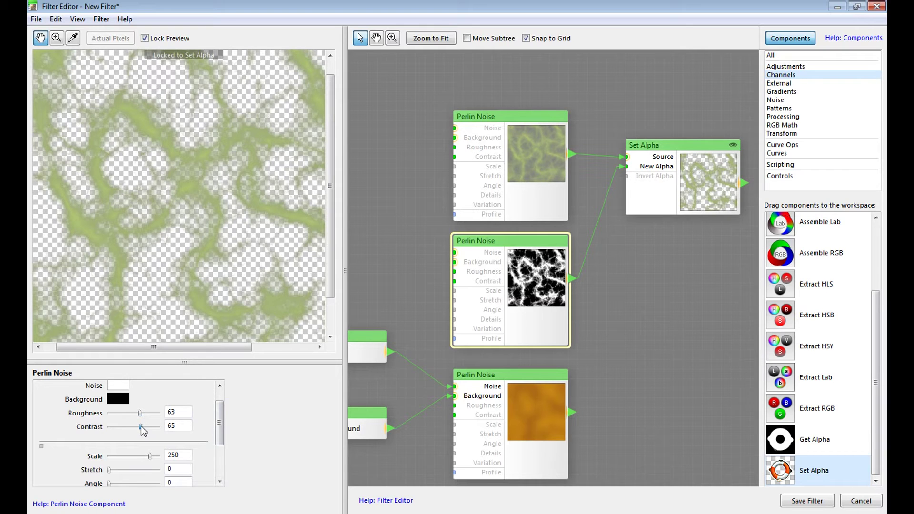
drag(136, 427, 133, 427)
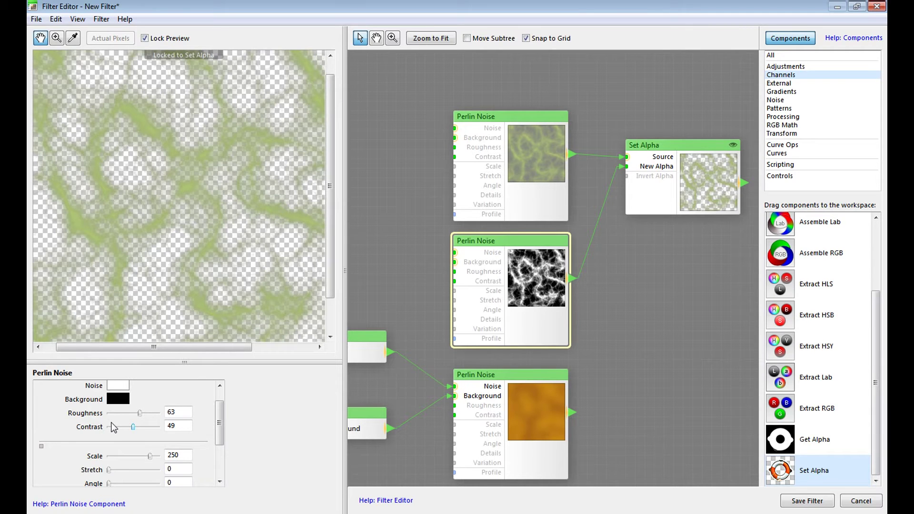
drag(133, 429, 140, 428)
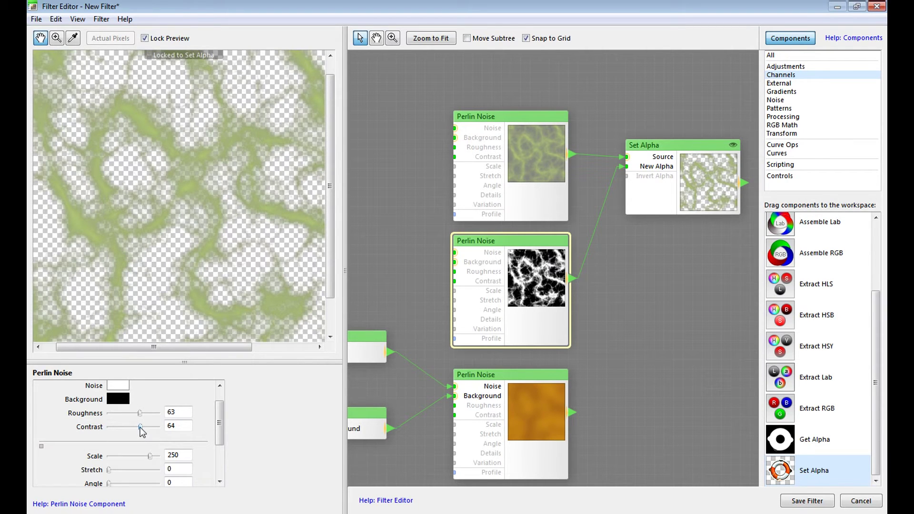
Set the middle Perlin Noise's roughness to 84 and its scale to 264.
drag(138, 411, 149, 414)
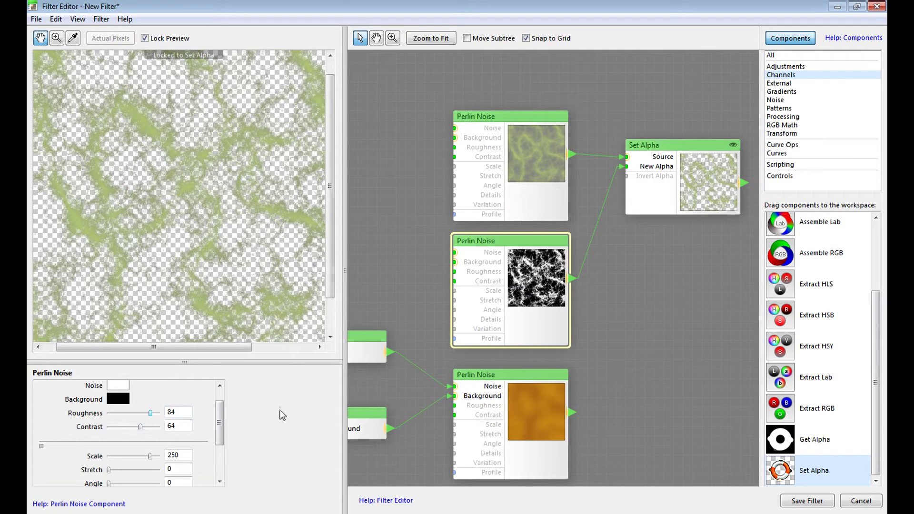
drag(219, 438, 219, 452)
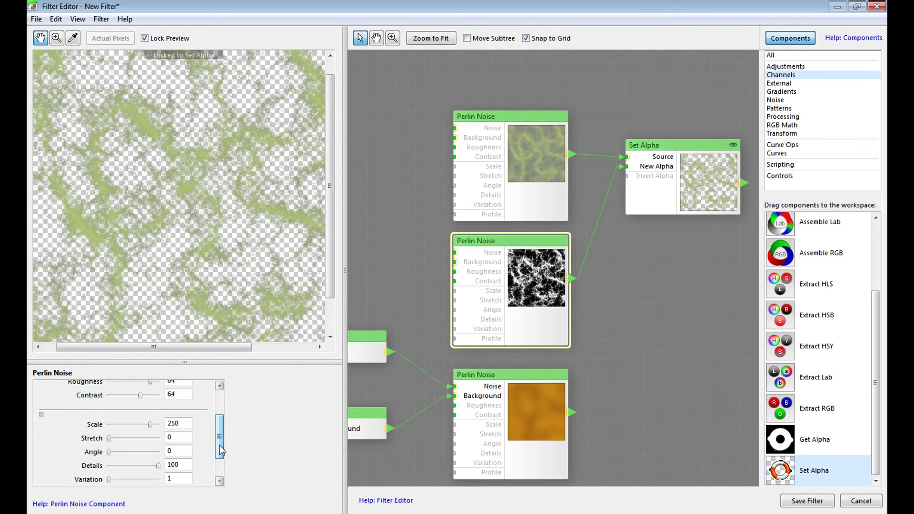
drag(150, 425, 152, 425)
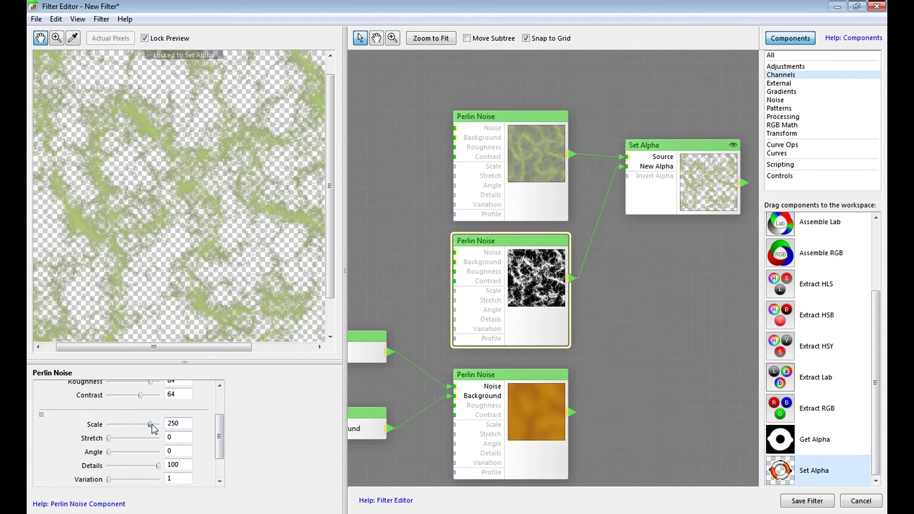
drag(152, 424, 153, 424)
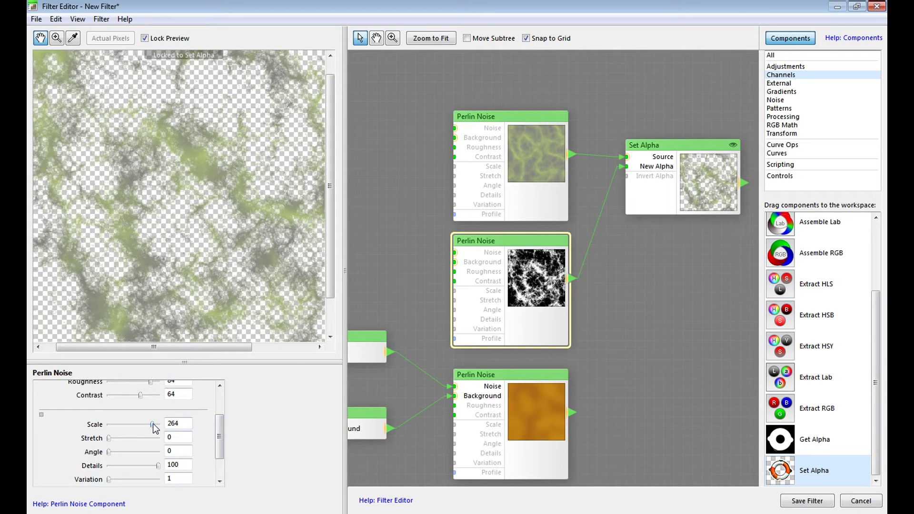
Try lower detail levels on the middle Perlin Noise and settle on a details value of 76.
drag(157, 467, 127, 465)
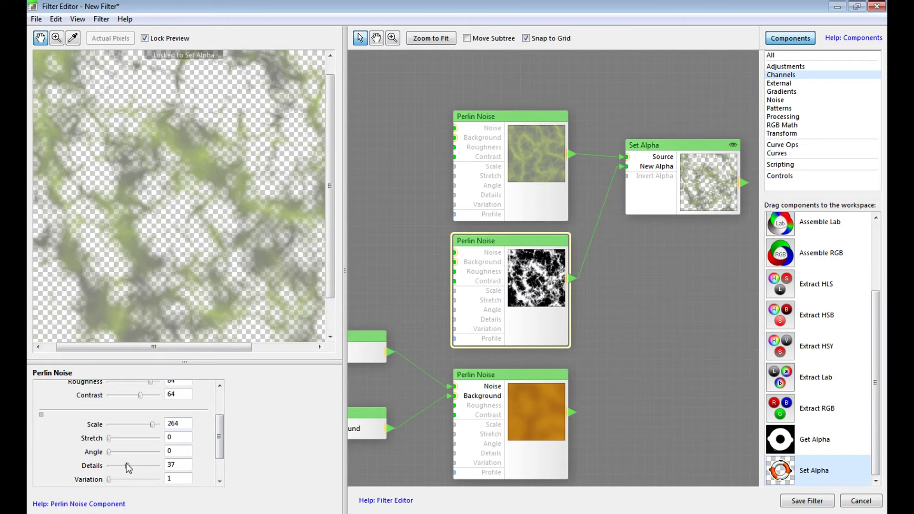
drag(126, 464, 132, 462)
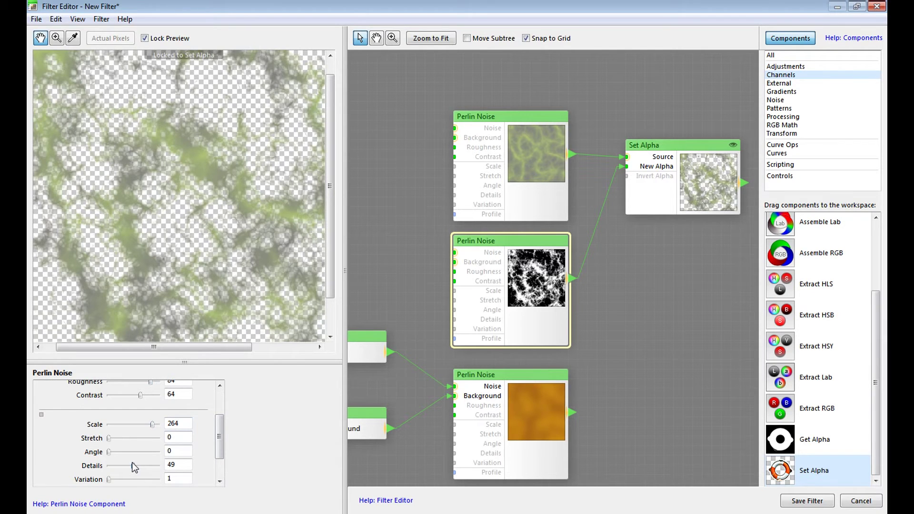
drag(134, 469, 146, 467)
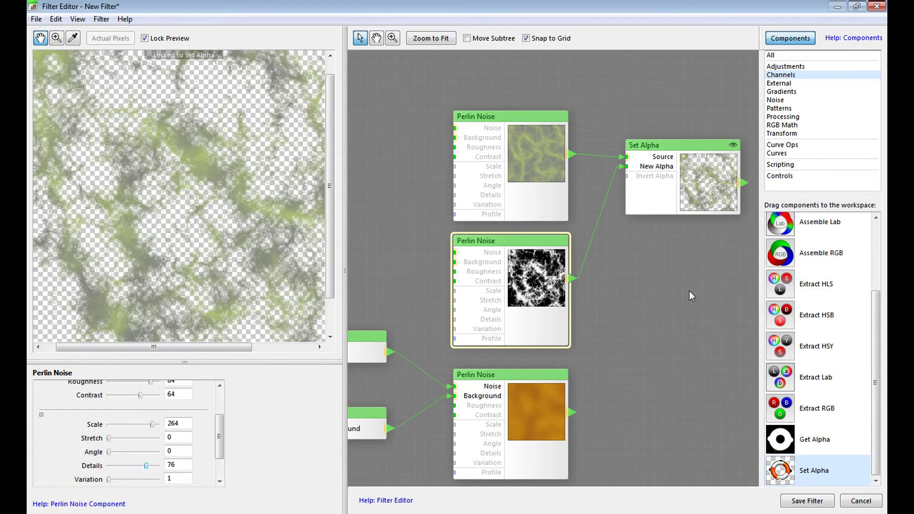
Move the Set Alpha component slightly down and add a Blend component from the Processing category below and beside it.
drag(690, 292, 556, 233)
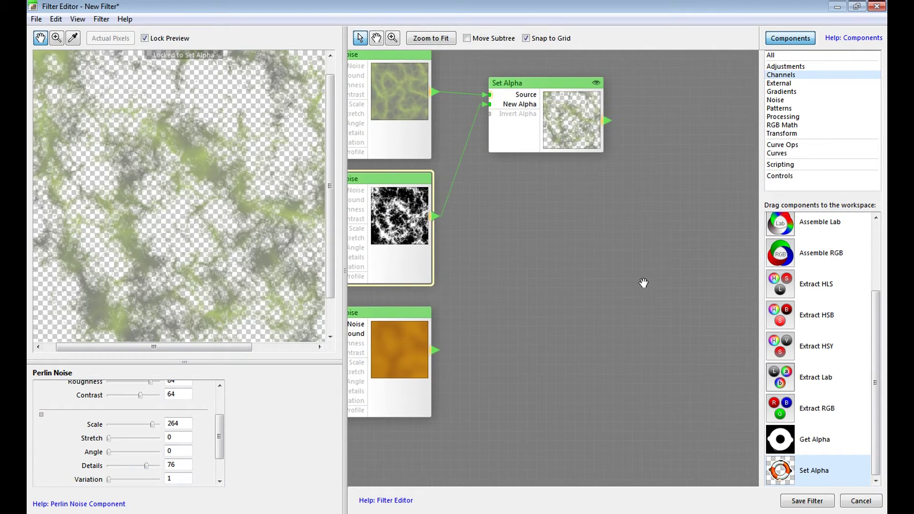
drag(643, 283, 592, 278)
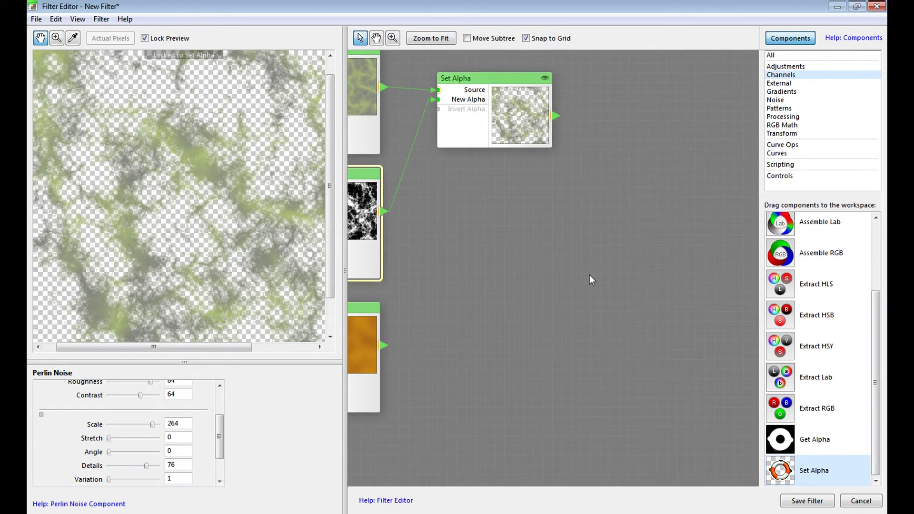
drag(501, 79, 491, 125)
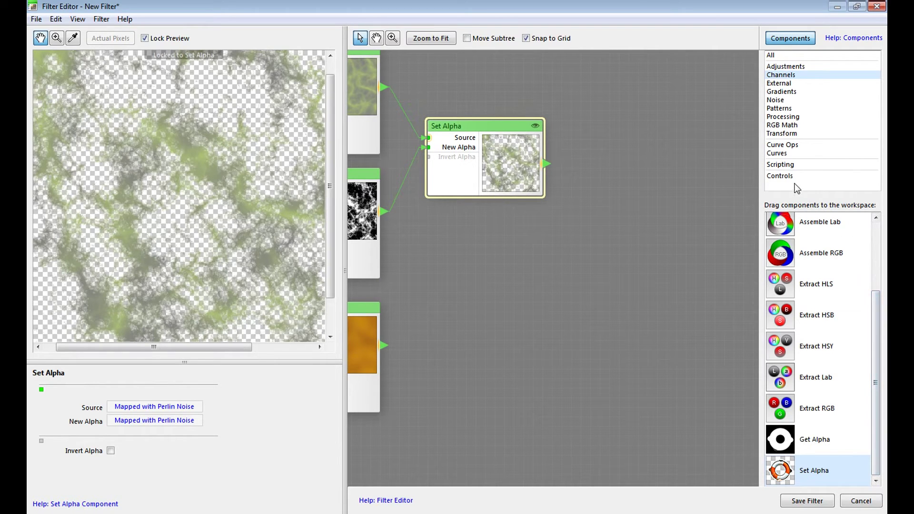
click(784, 118)
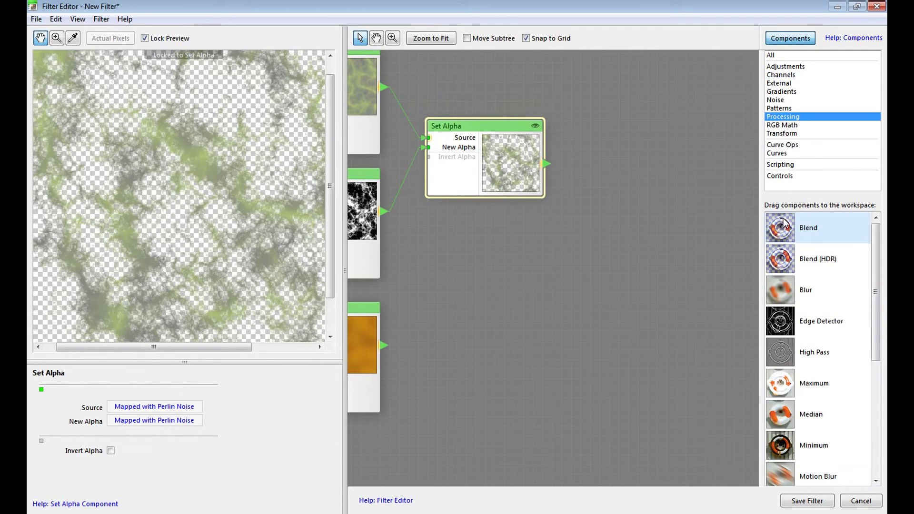
click(787, 236)
drag(785, 232, 561, 270)
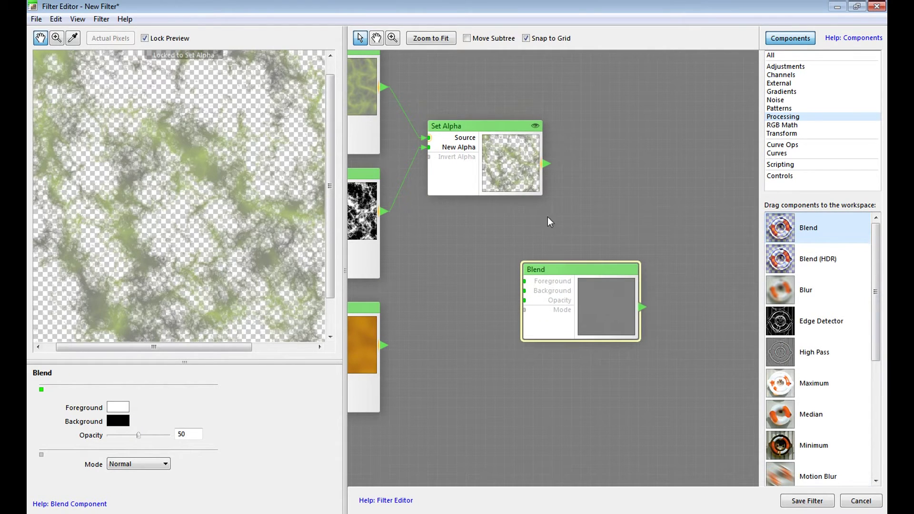
Connect Set Alpha to Blend's Foreground and the orange Perlin Noise to its Background, and lock the preview to Blend.
drag(545, 164, 520, 285)
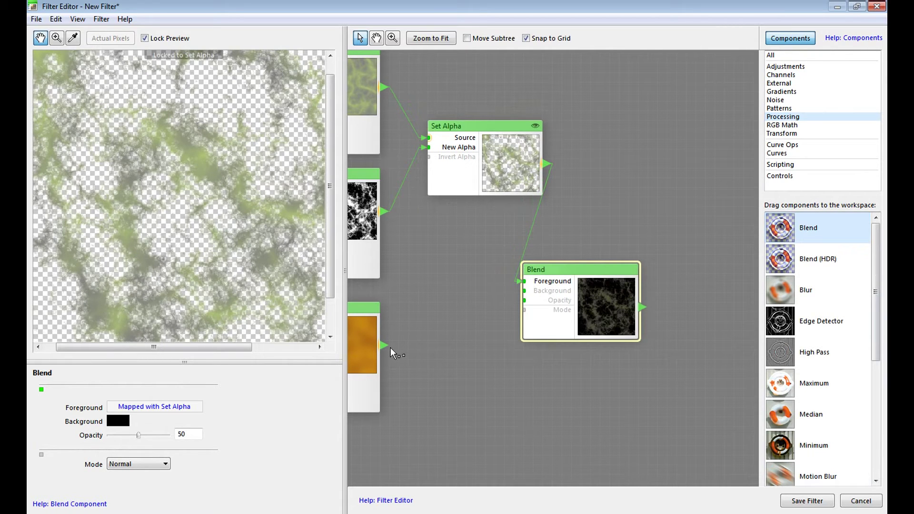
drag(386, 350, 528, 295)
click(601, 307)
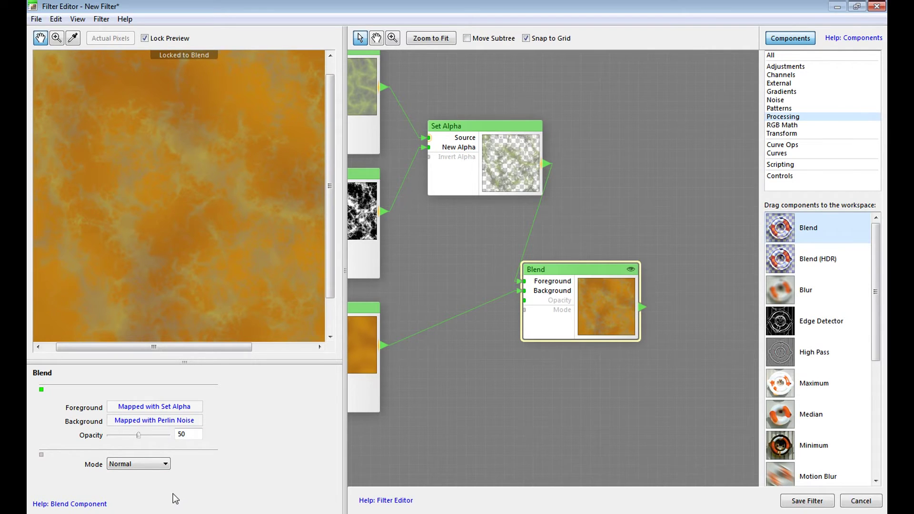
Try Vivid Light for the Blend component, switch its mode to Difference and set its opacity to 17.
click(166, 464)
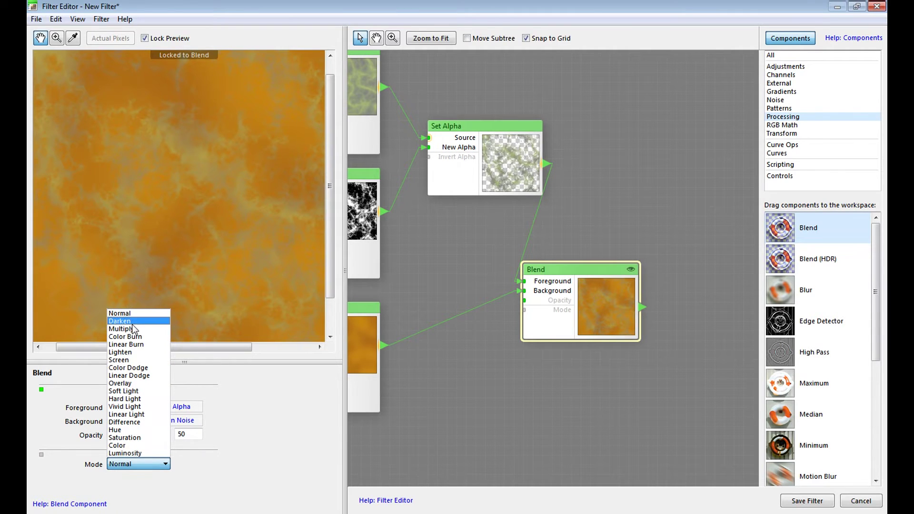
click(148, 407)
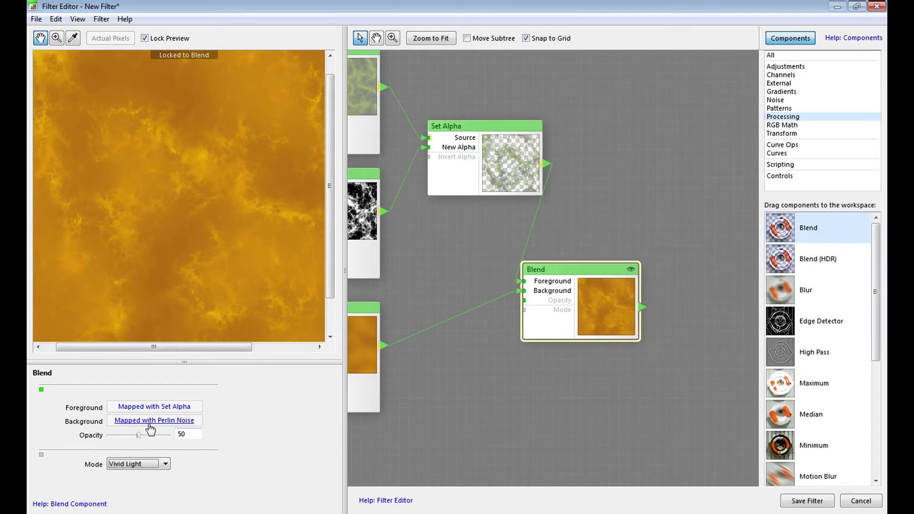
click(166, 464)
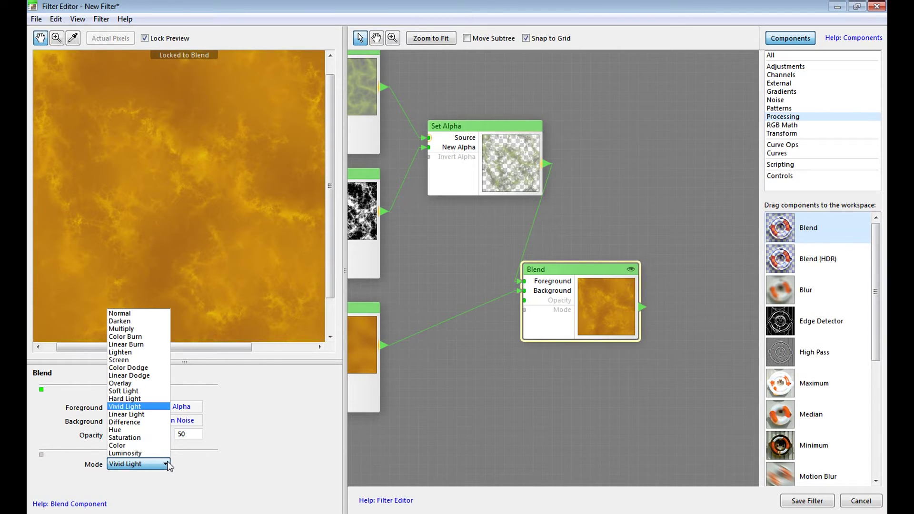
click(137, 422)
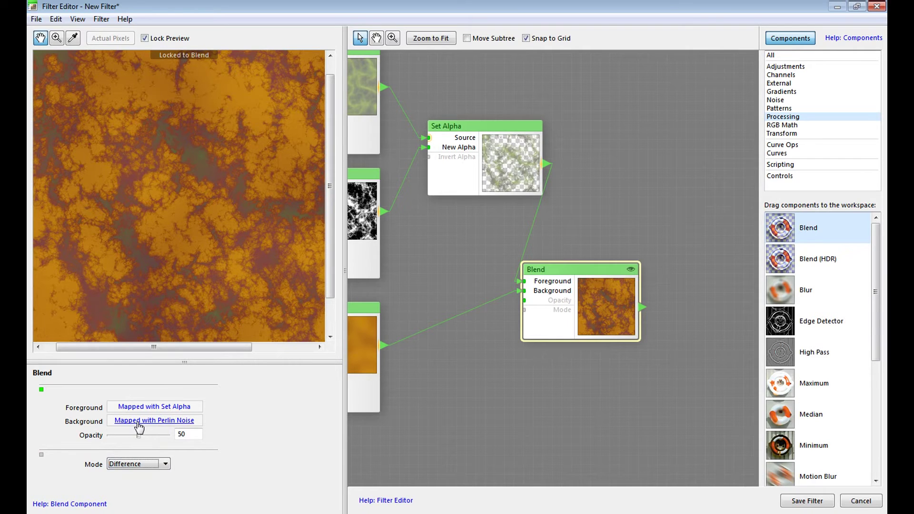
drag(138, 435, 123, 437)
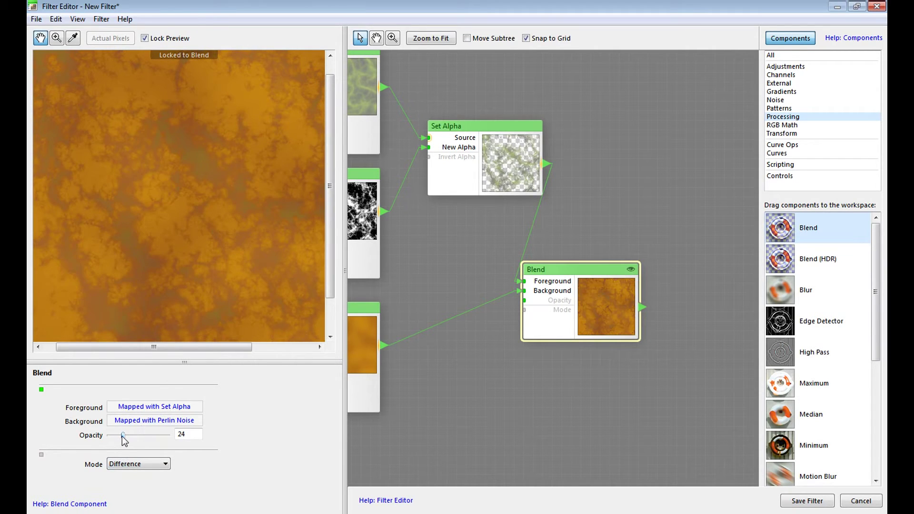
drag(122, 435, 123, 441)
drag(122, 436, 118, 436)
Add a Blur component beside Blend and connect the Blend output to its Source.
drag(671, 379, 530, 360)
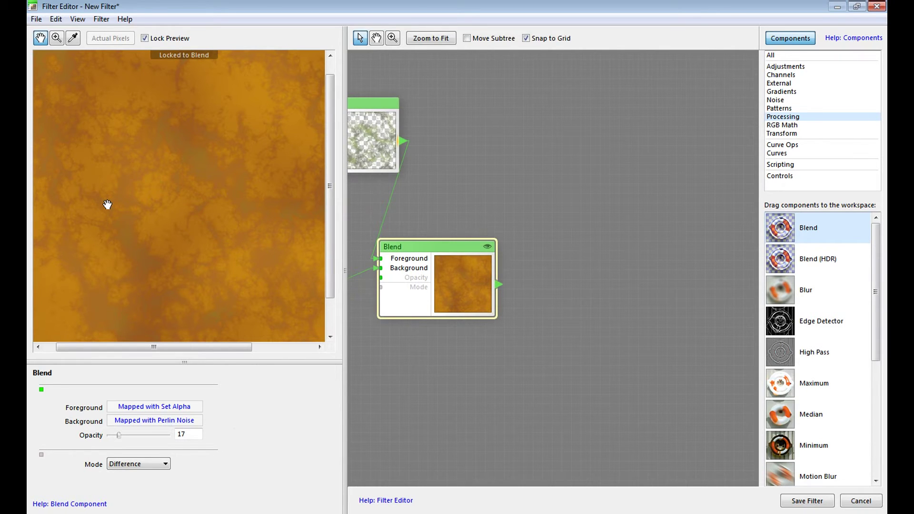
drag(789, 290, 577, 263)
click(558, 241)
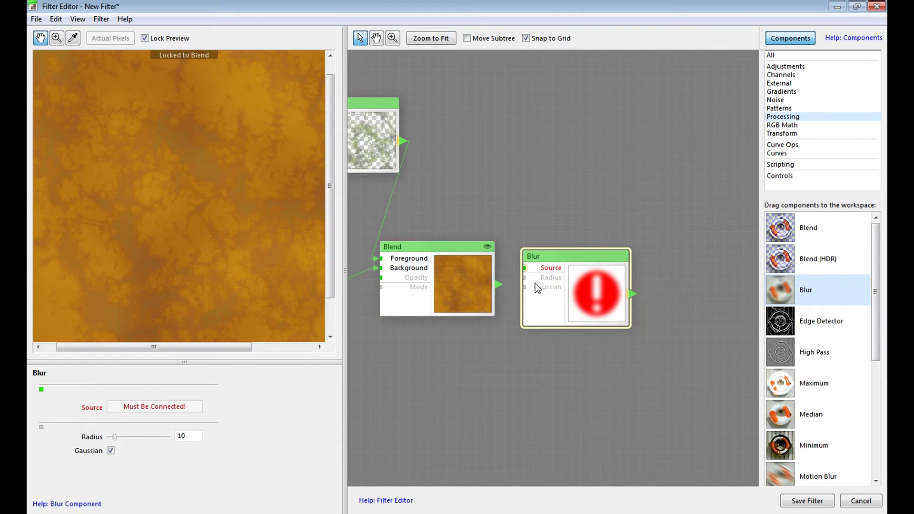
drag(500, 284, 524, 268)
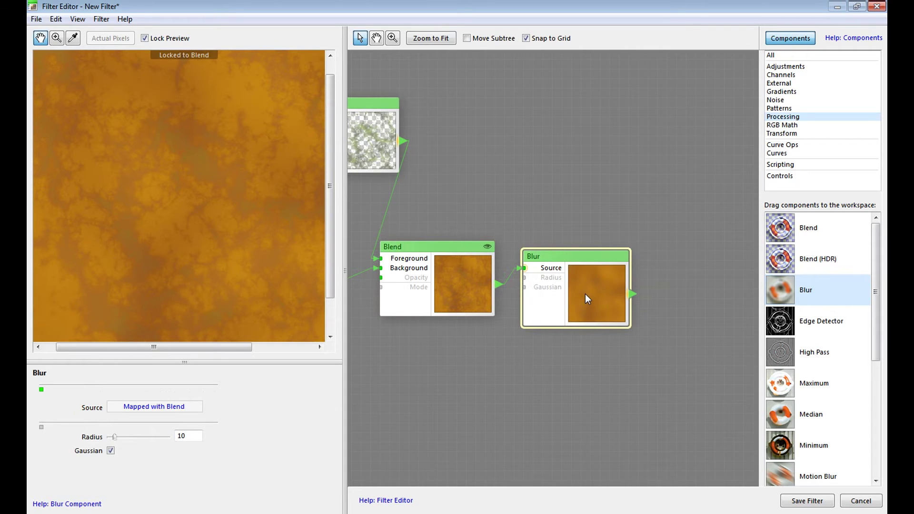
Lock the preview to the Blur component and set its radius to 0.50.
click(586, 295)
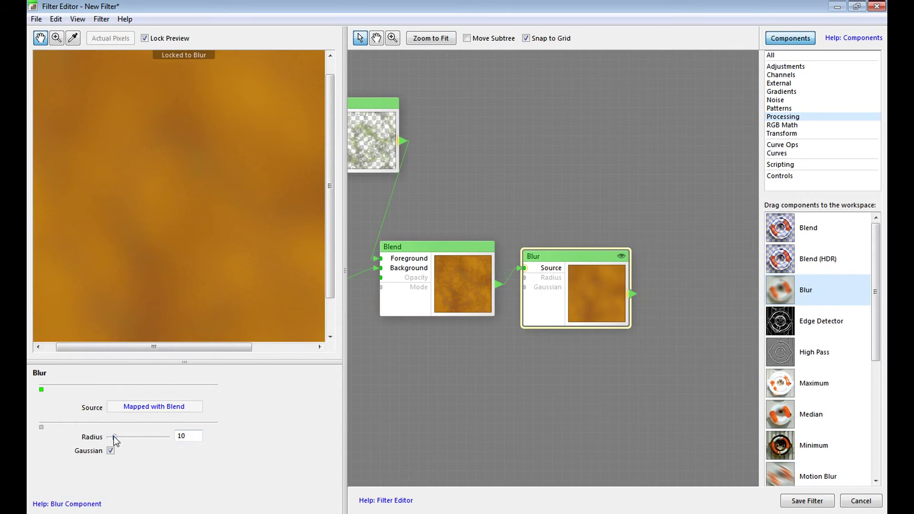
drag(114, 437, 113, 436)
double_click(179, 436)
Move the Result component near Blur, connect Blur to its Surface Color and Height, and lock the preview to Result.
drag(671, 424, 488, 382)
scroll(572, 319, down, 2)
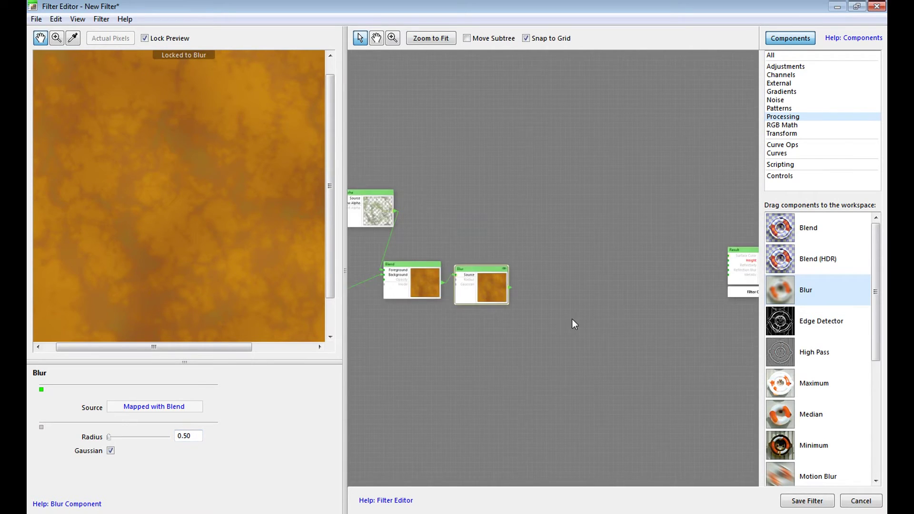
drag(747, 250, 564, 272)
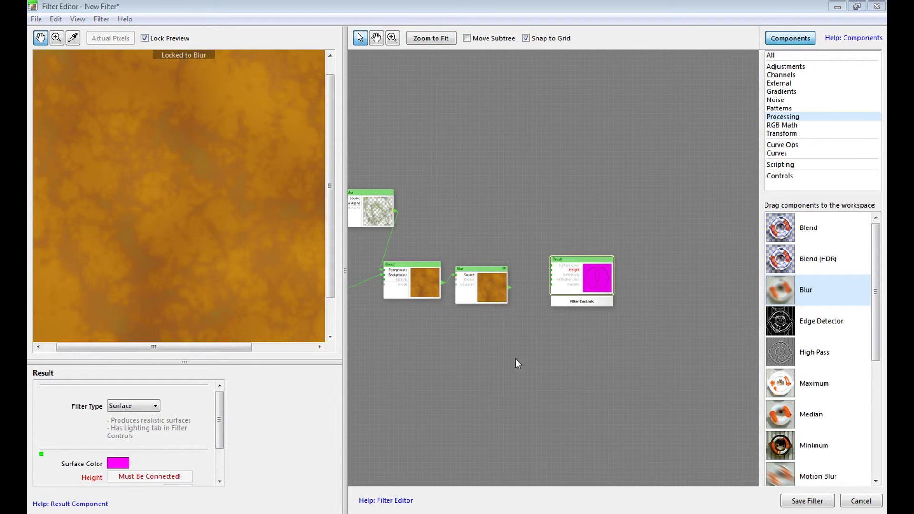
drag(511, 291, 552, 265)
drag(510, 288, 551, 273)
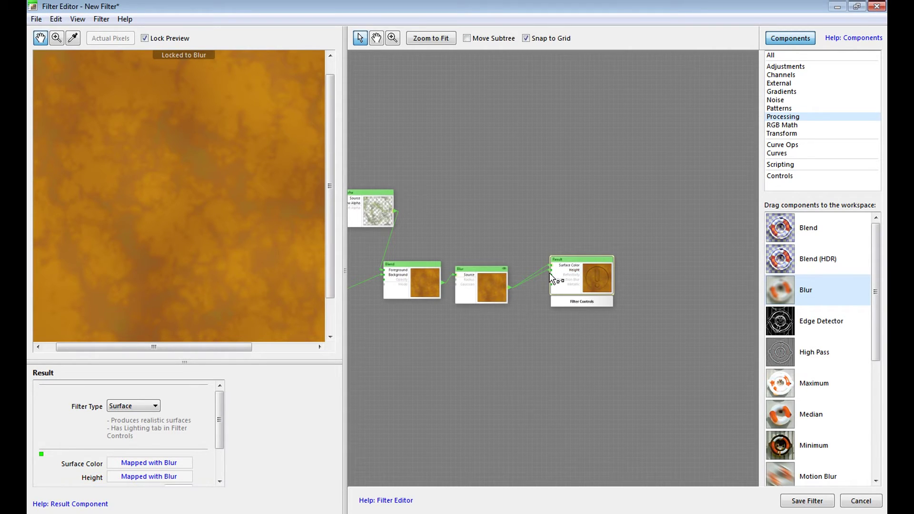
click(590, 281)
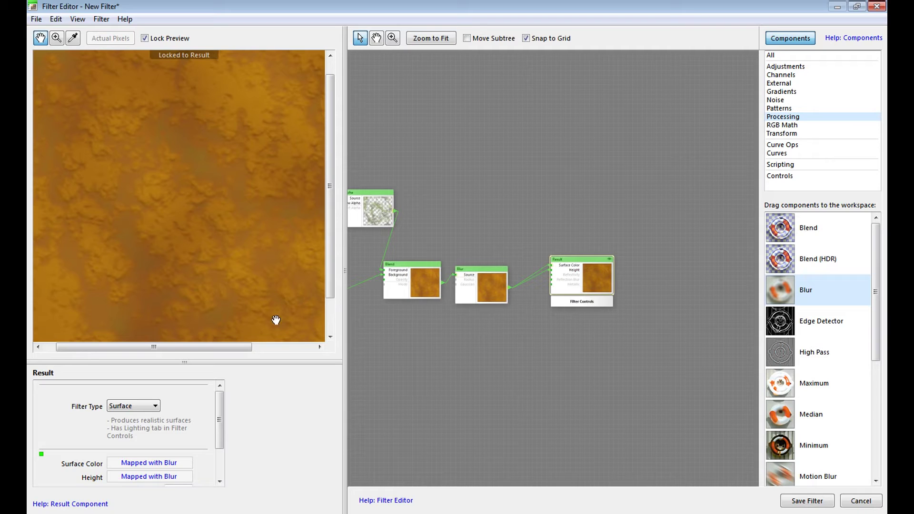
Set the Blur component's radius to 1 and disconnect Blur from the Result component.
click(479, 287)
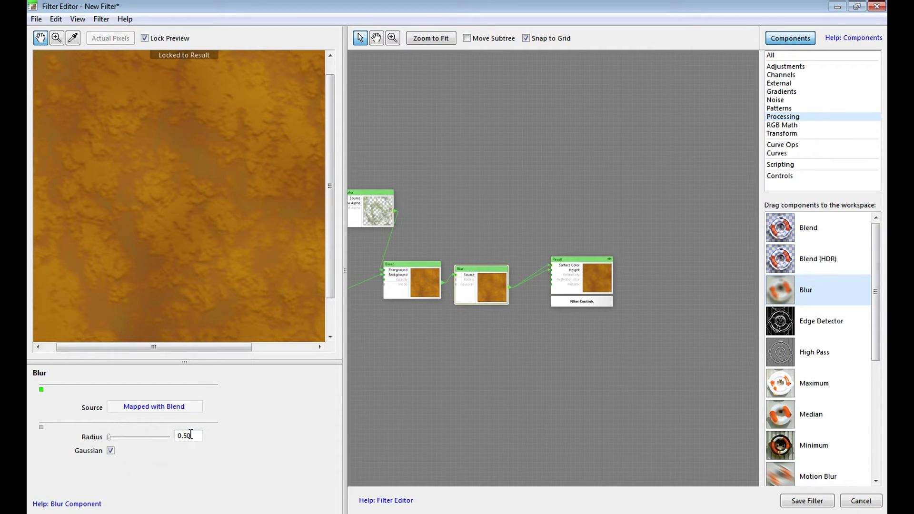
drag(191, 435, 177, 435)
text(1)
drag(548, 269, 517, 285)
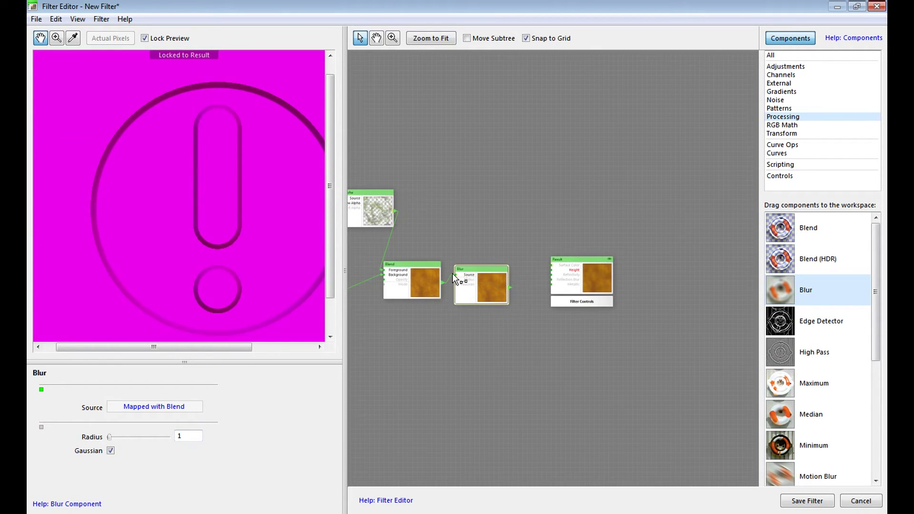
Try wiring the Blend output directly into Result's Surface Color and Height, with the Blur component moved out of the way.
drag(467, 272, 548, 266)
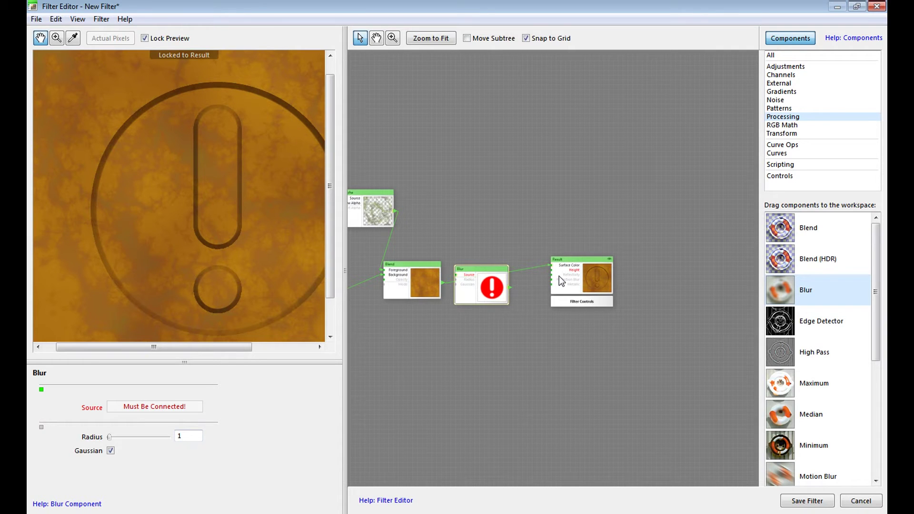
drag(441, 282, 549, 270)
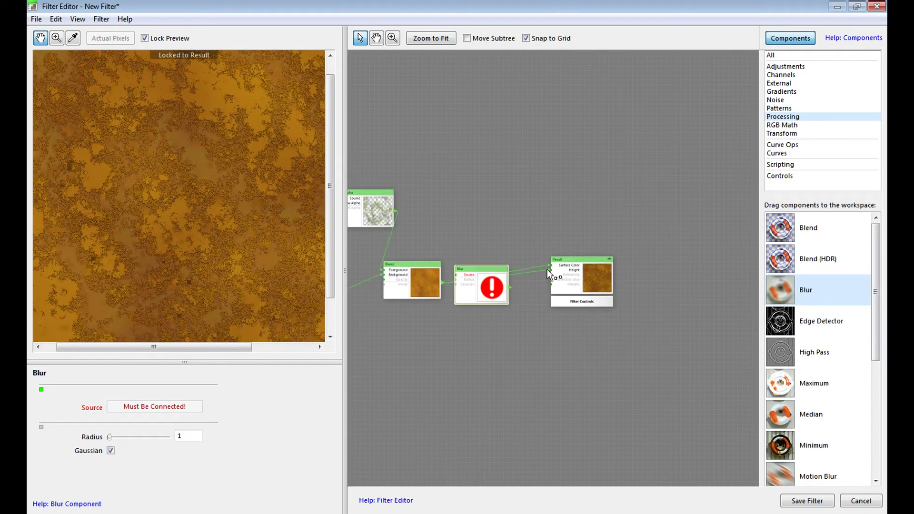
drag(489, 269, 491, 216)
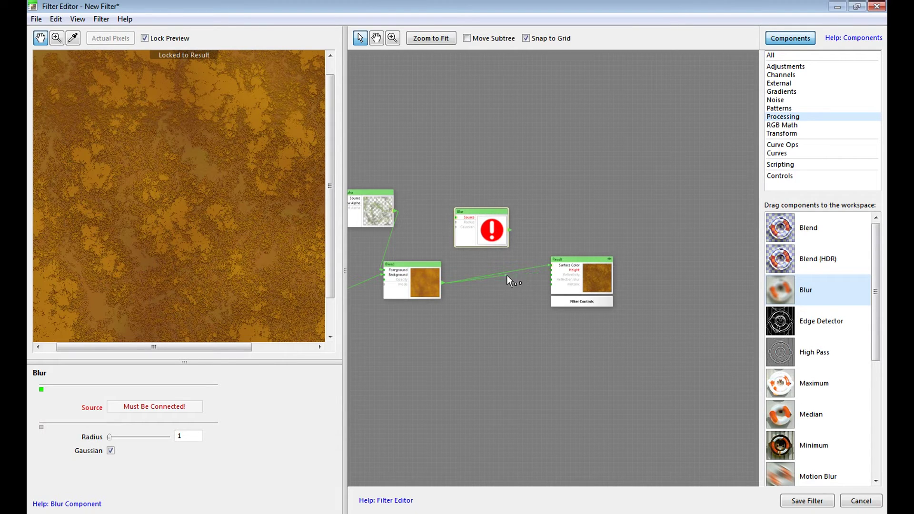
drag(545, 264, 489, 204)
Arrange Blend, Blur and Result in a row with a gap before Result, and reconnect Blend to Blur's Source.
drag(421, 267, 474, 265)
drag(378, 314, 473, 345)
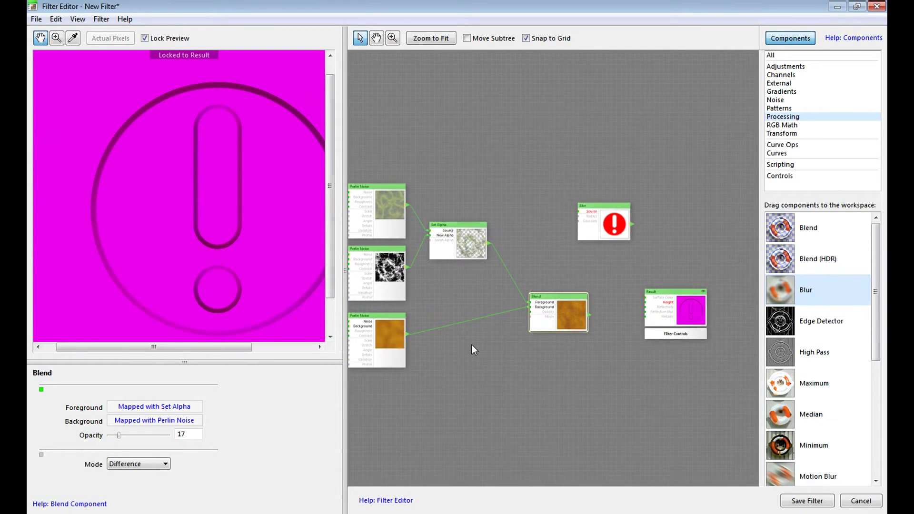
drag(545, 300, 503, 308)
drag(594, 217, 556, 300)
drag(673, 294, 713, 294)
Add a Sharpen component in the gap between Blur and Result.
drag(876, 331, 881, 422)
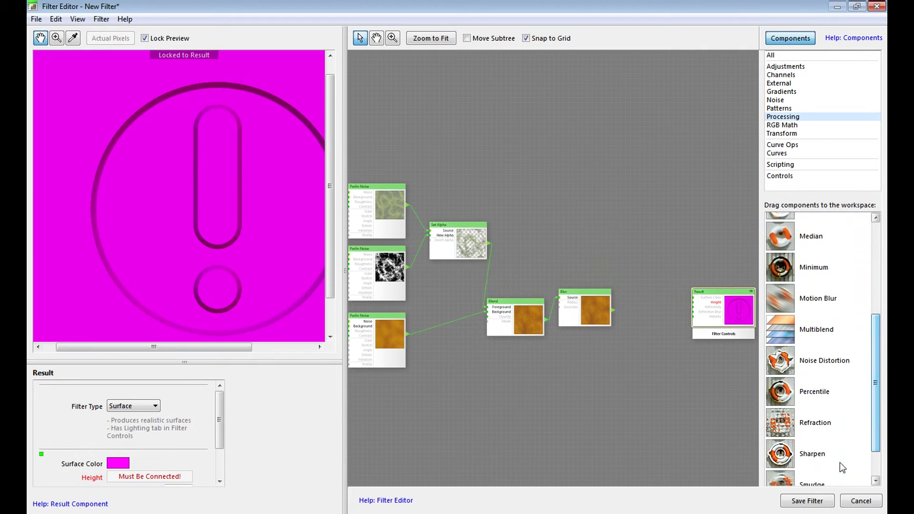
click(775, 455)
drag(775, 456, 641, 307)
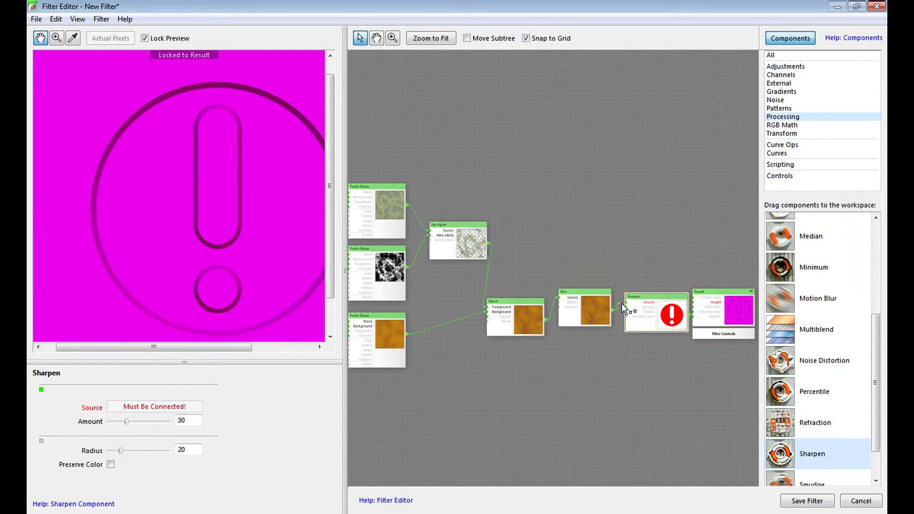
Connect Blur's output to Sharpen's Source and space out Sharpen and Result to leave a gap between them.
drag(626, 305, 627, 305)
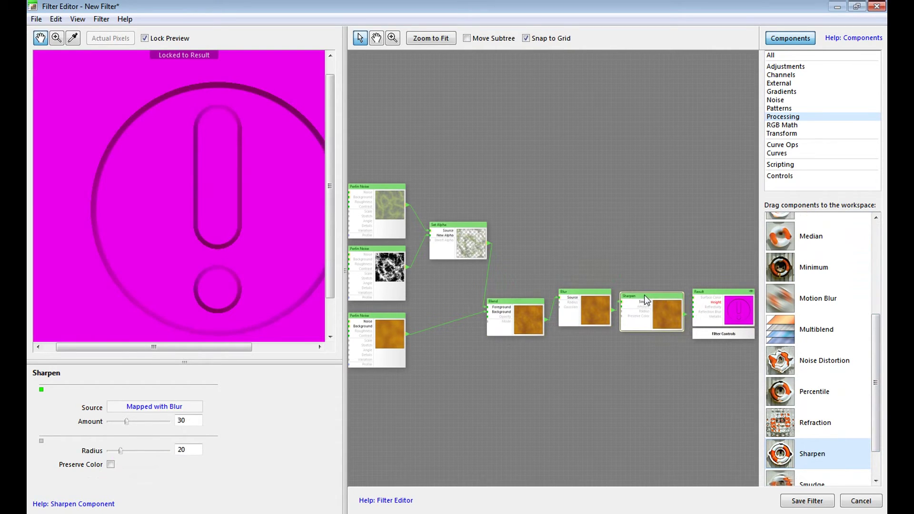
drag(642, 380, 535, 375)
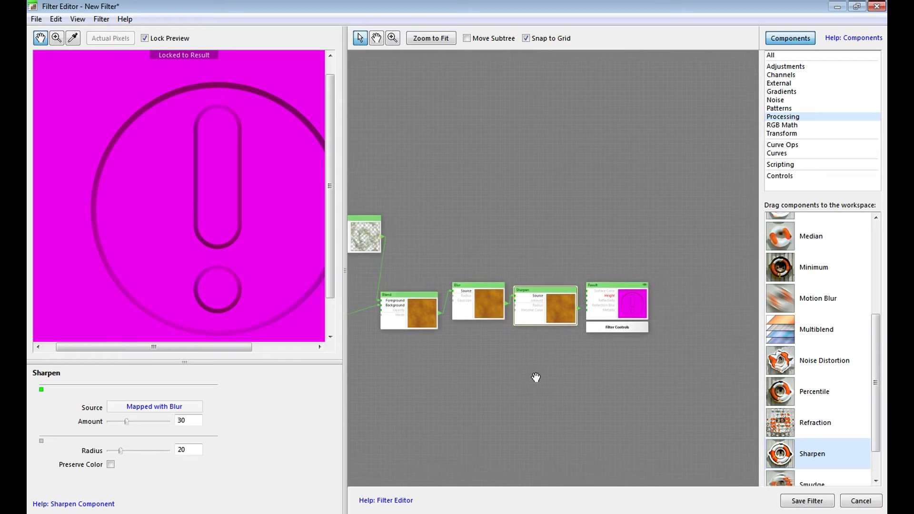
drag(607, 289, 674, 289)
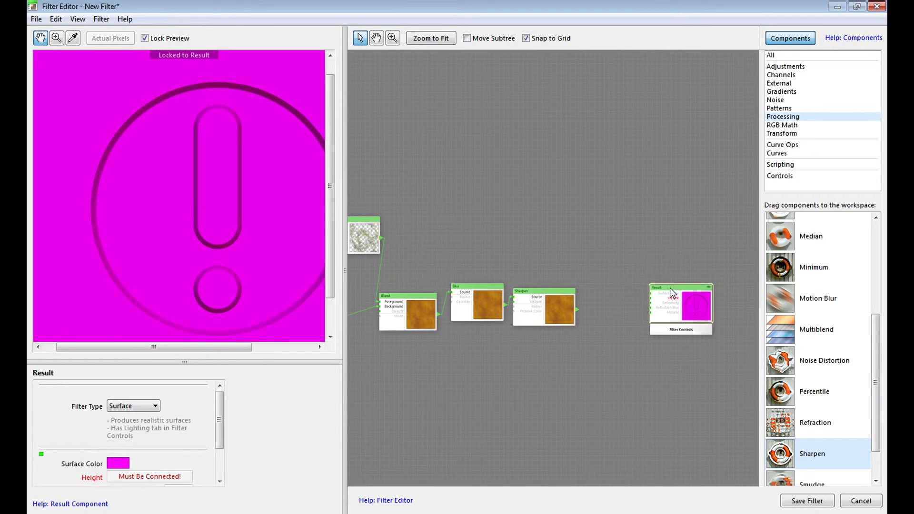
drag(570, 298, 582, 291)
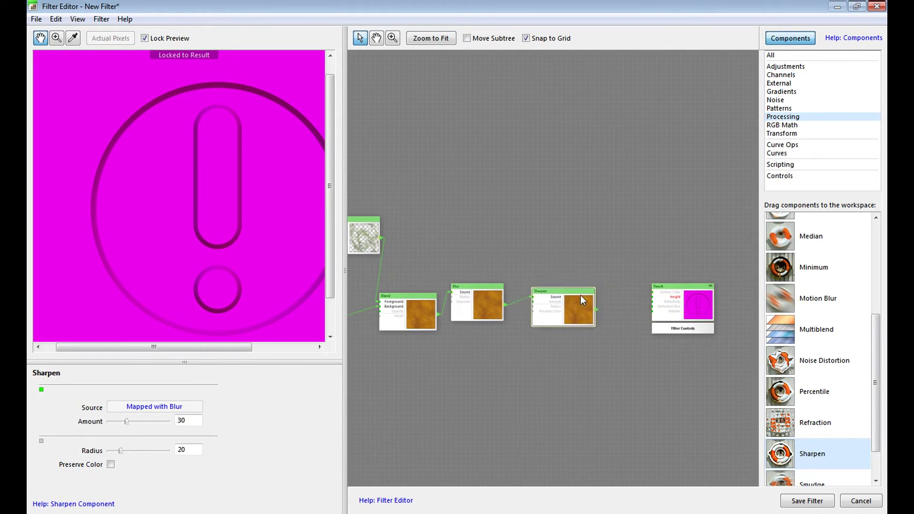
Lock the preview to Sharpen and set its Amount to 11 and Radius to 68.
ctrl+click(570, 309)
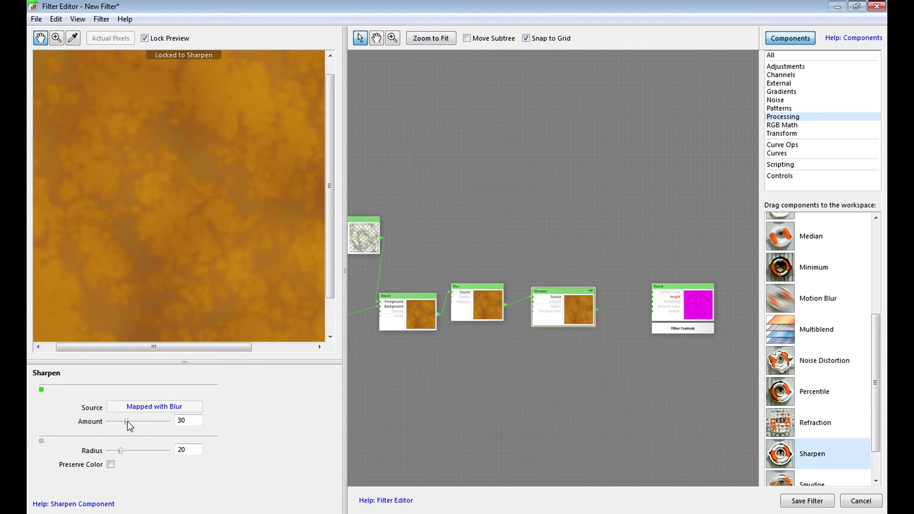
drag(127, 421, 142, 422)
drag(122, 453, 138, 451)
drag(141, 422, 120, 422)
drag(120, 422, 115, 423)
drag(136, 450, 137, 452)
Try wiring Sharpen's output into Result's Surface Color and Height, and preview the Result component.
drag(630, 293, 653, 292)
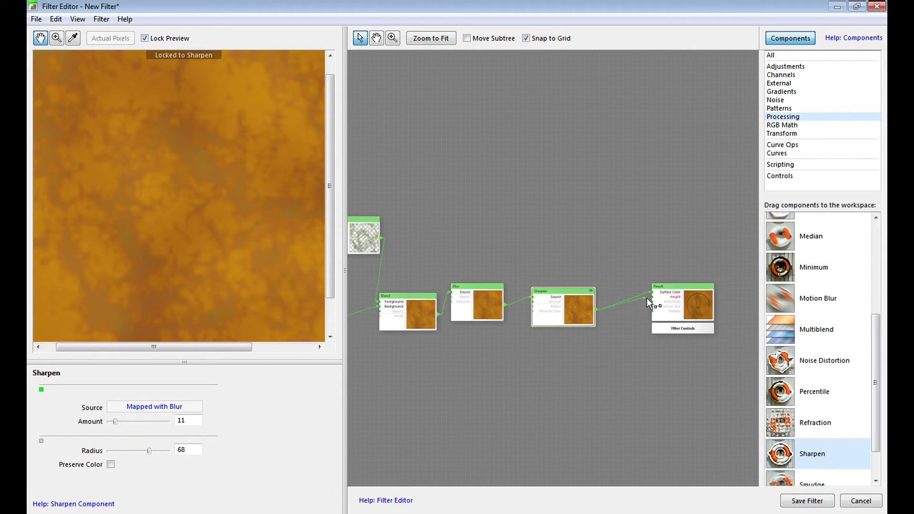
drag(650, 303, 652, 299)
click(693, 306)
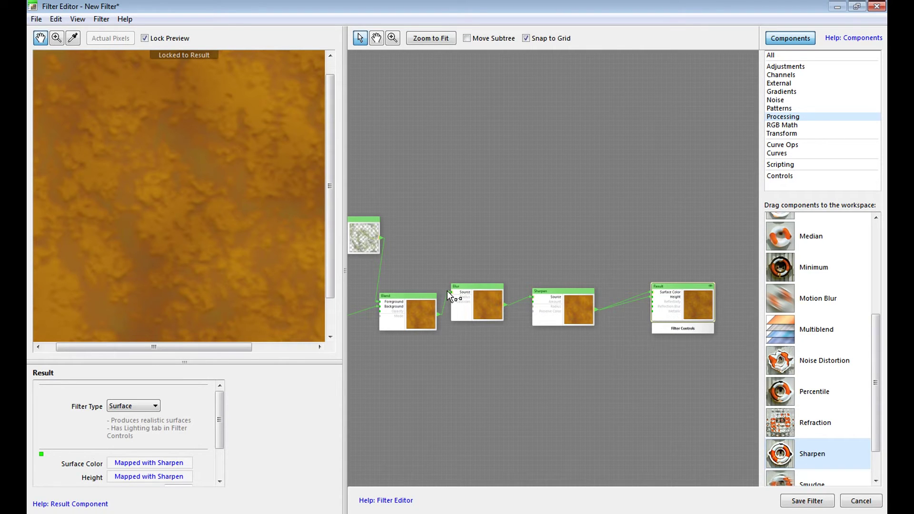
Detach Blur from Blend, feed Blur's Source from Set Alpha instead, and move Sharpen close behind Blur.
drag(476, 294, 508, 248)
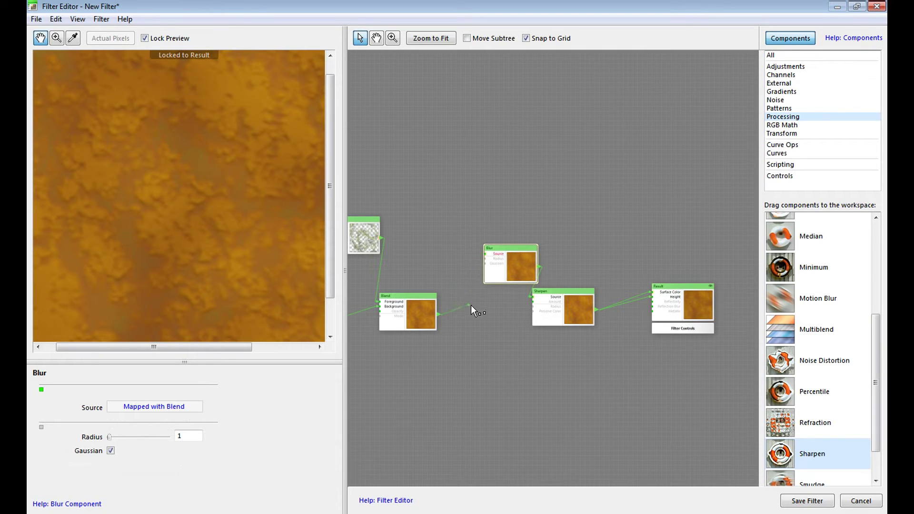
drag(471, 304, 474, 306)
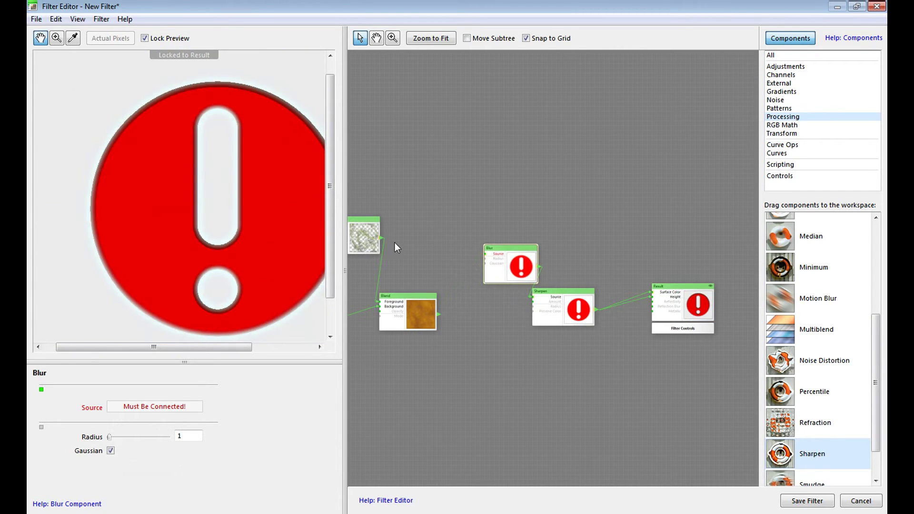
drag(414, 299, 471, 325)
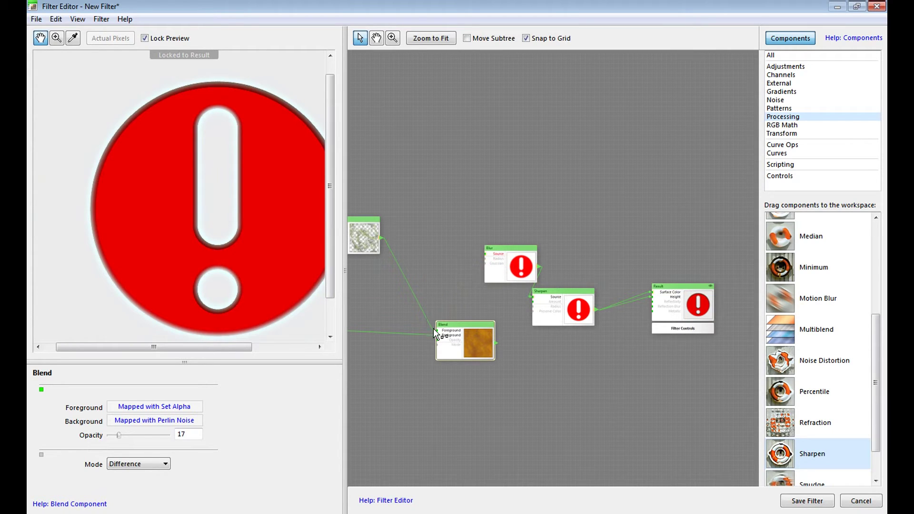
drag(477, 252, 423, 231)
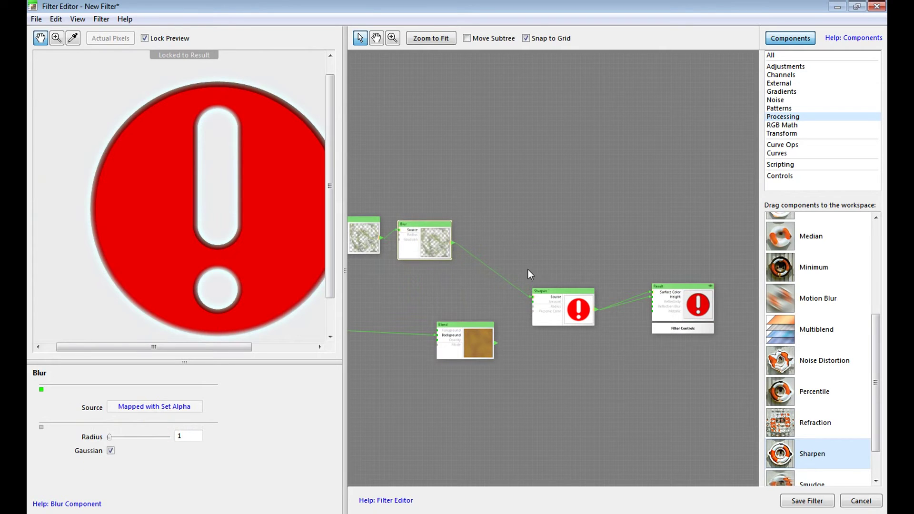
drag(560, 293, 506, 256)
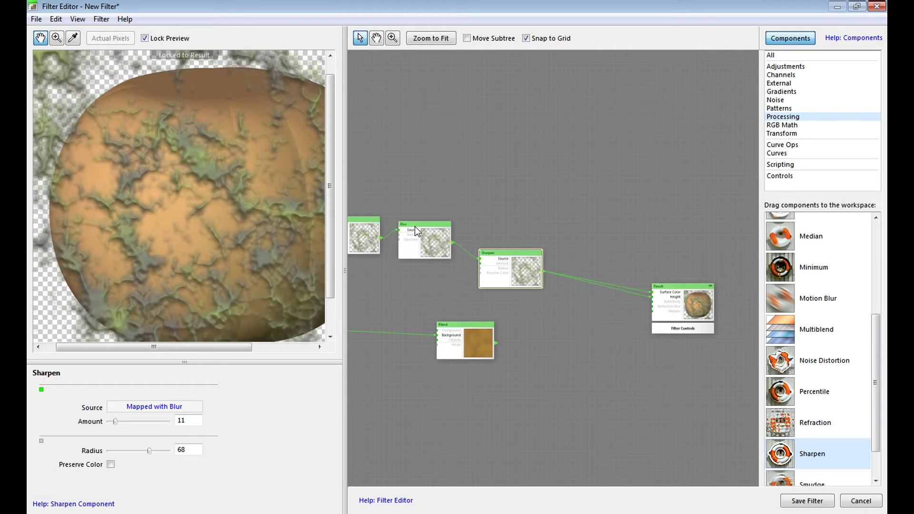
Set the Blur component's radius to 0.5.
click(433, 247)
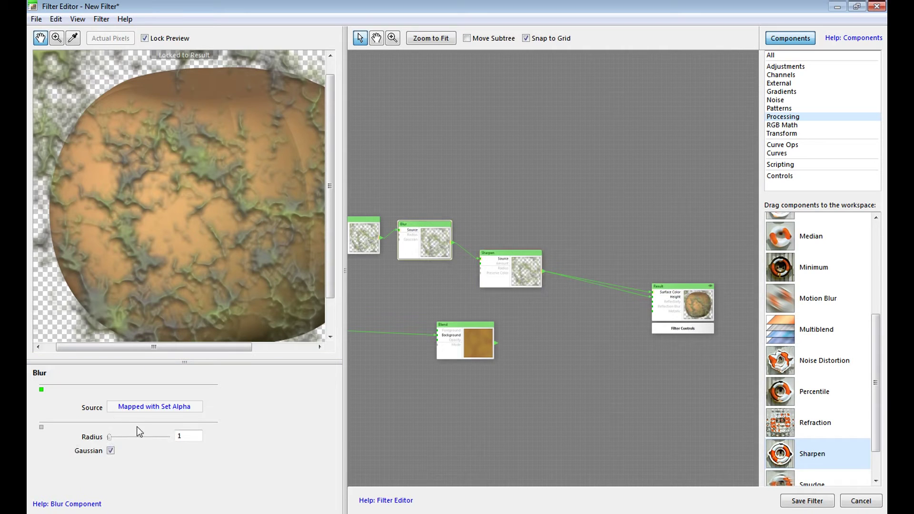
drag(184, 436, 168, 436)
text(.5)
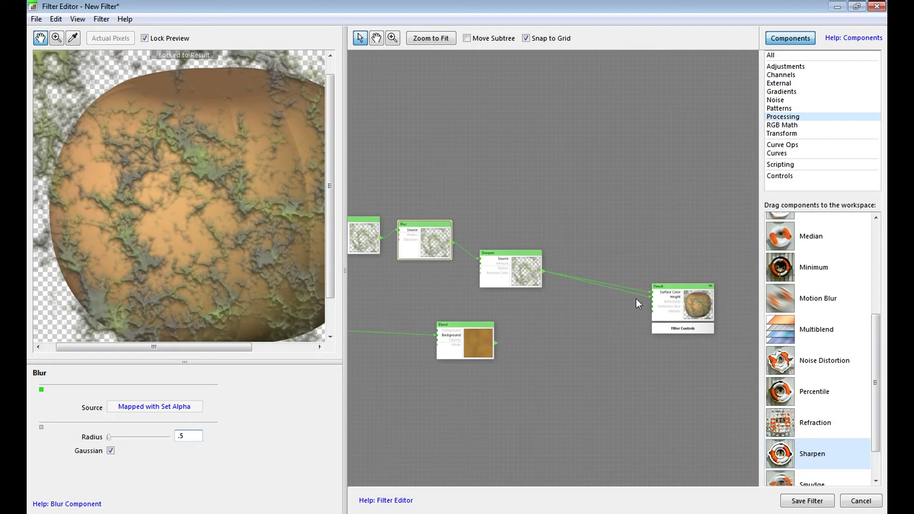
key(Return)
Connect Sharpen to Blend's Foreground and Blend to Result's Surface Color and Height, with Blend moved beneath Sharpen.
drag(456, 300, 437, 328)
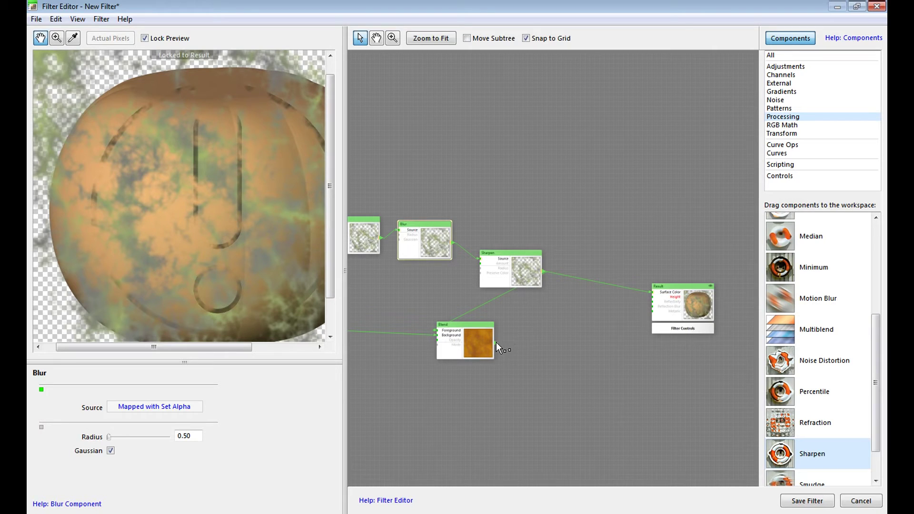
mouse_move(638, 287)
mouse_down()
mouse_move(624, 296)
mouse_move(652, 292)
mouse_up()
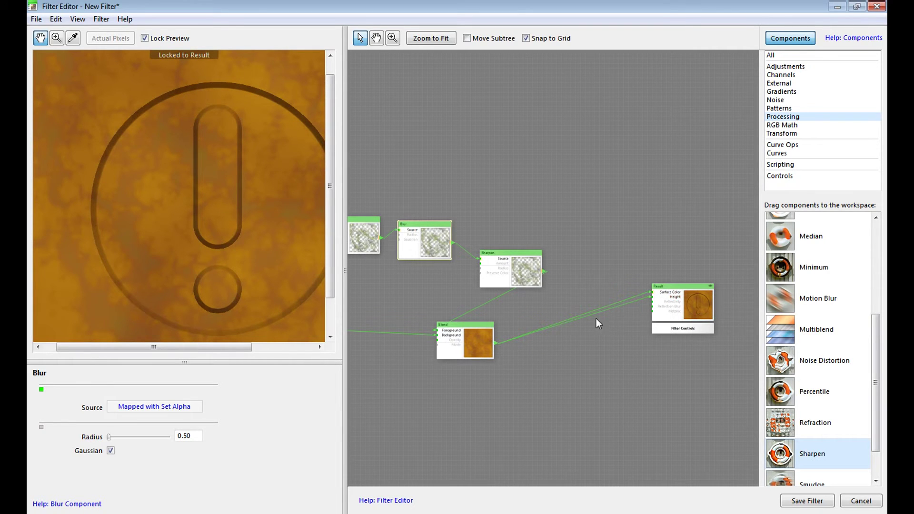
drag(473, 326, 532, 313)
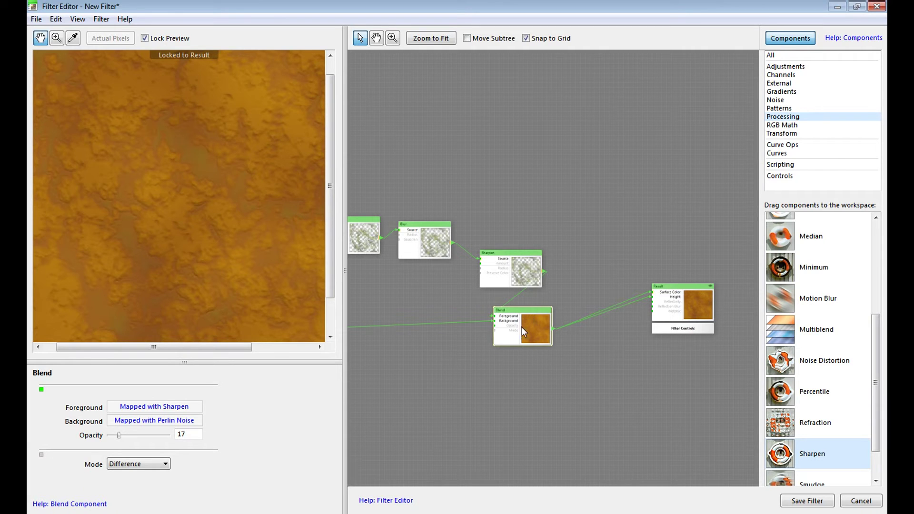
scroll(221, 227, down, 3)
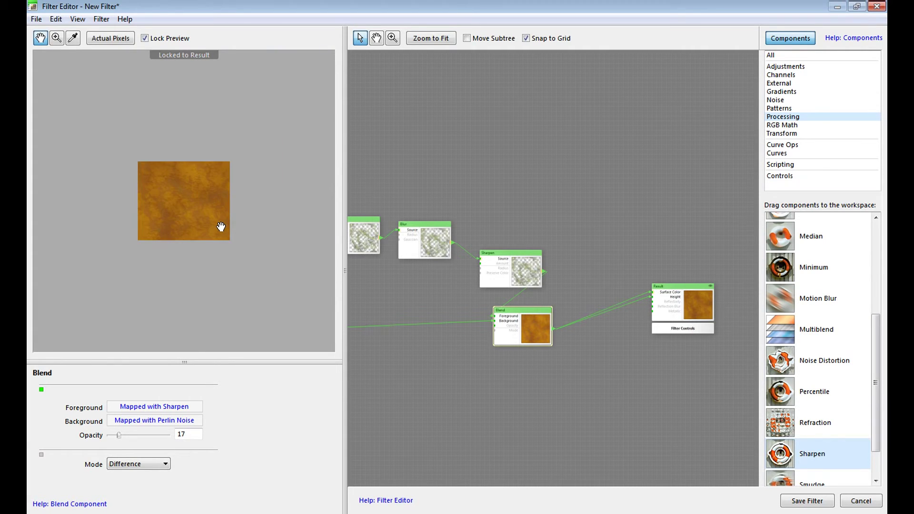
scroll(221, 227, up, 3)
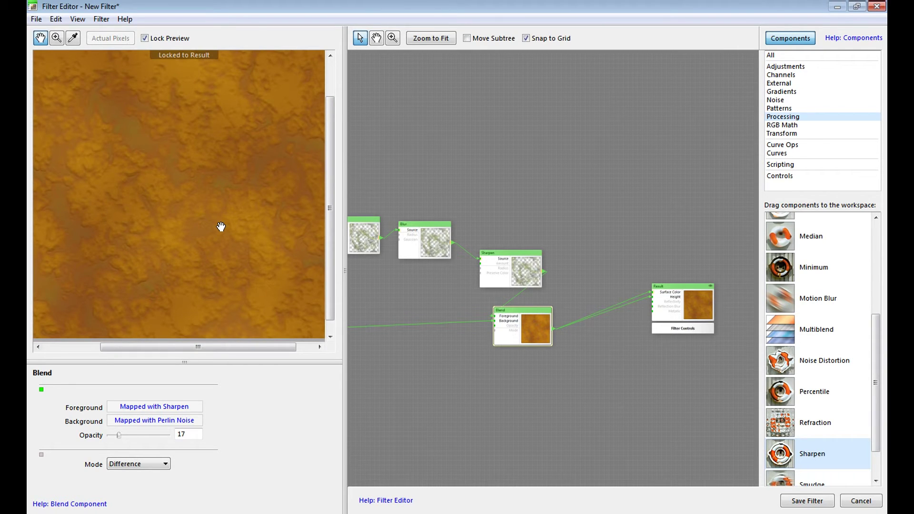
Tidy the layout by raising Sharpen and Blur and shifting Blend and Result further along the chain.
drag(506, 252, 495, 222)
drag(435, 224, 433, 200)
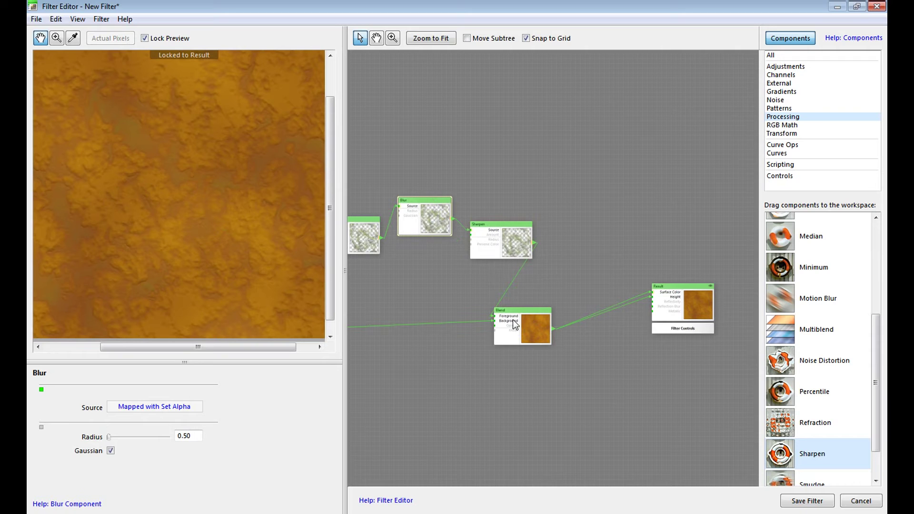
drag(524, 310, 553, 293)
drag(681, 287, 714, 302)
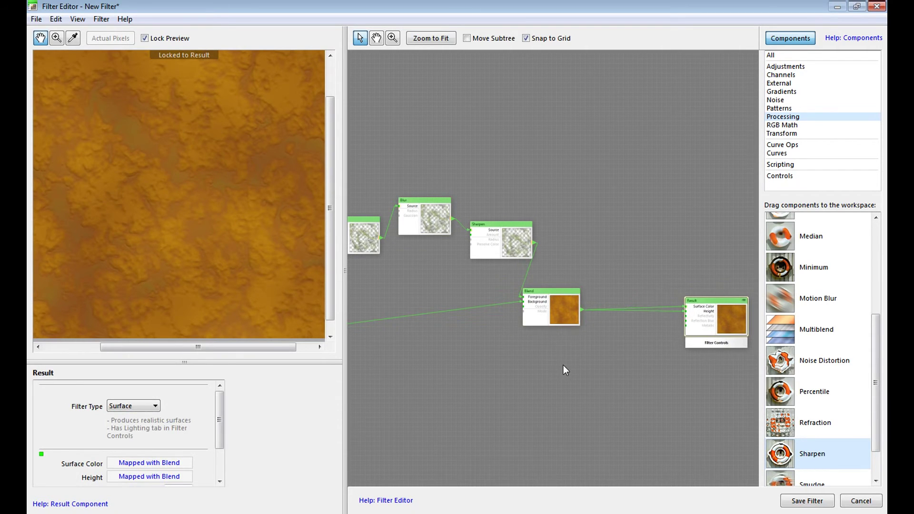
scroll(564, 367, down, 2)
drag(489, 342, 557, 388)
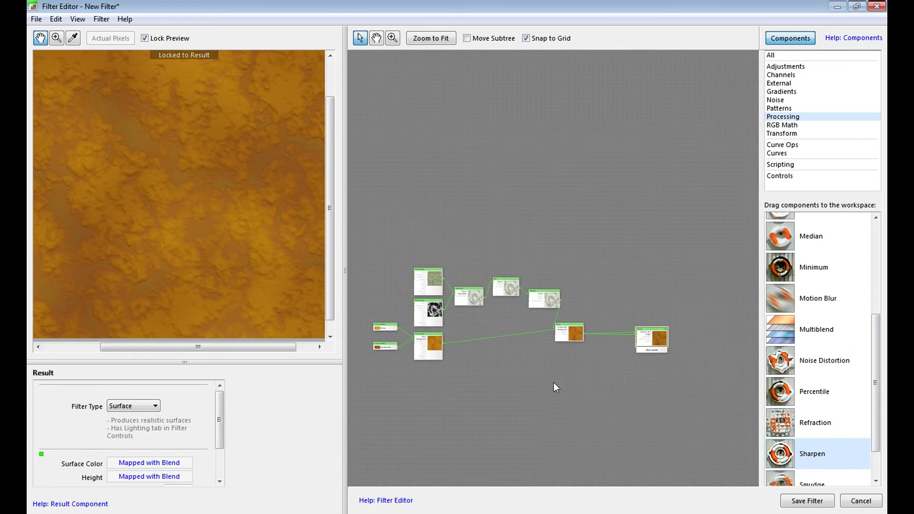
click(522, 203)
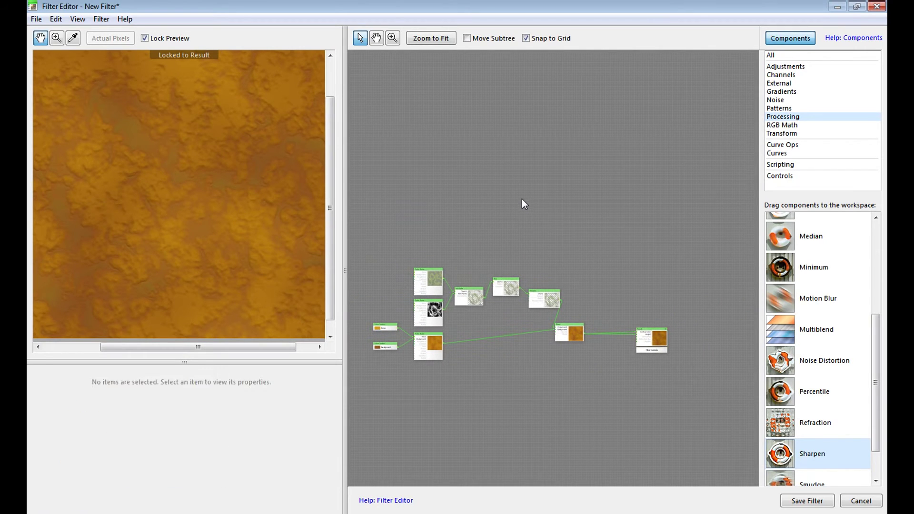
Add two External Image components, one above and one below the Blend component.
drag(876, 411, 875, 323)
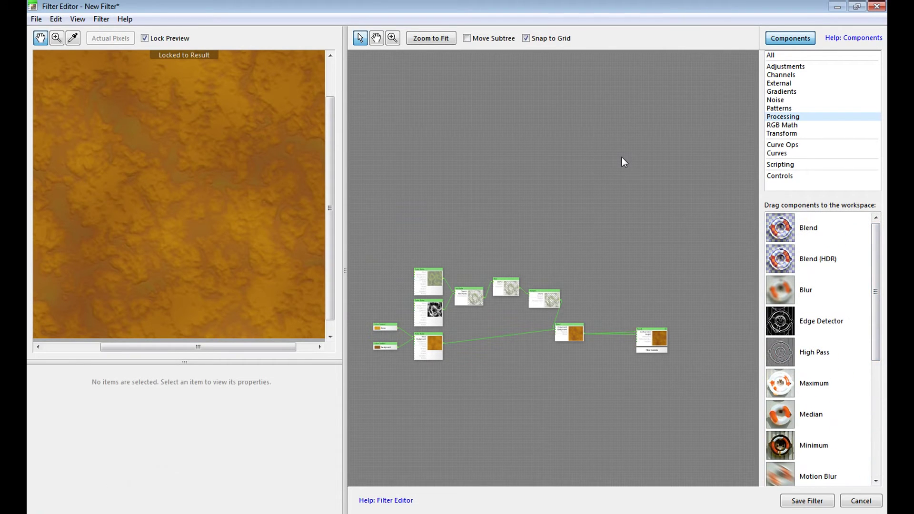
click(780, 84)
drag(781, 293, 562, 199)
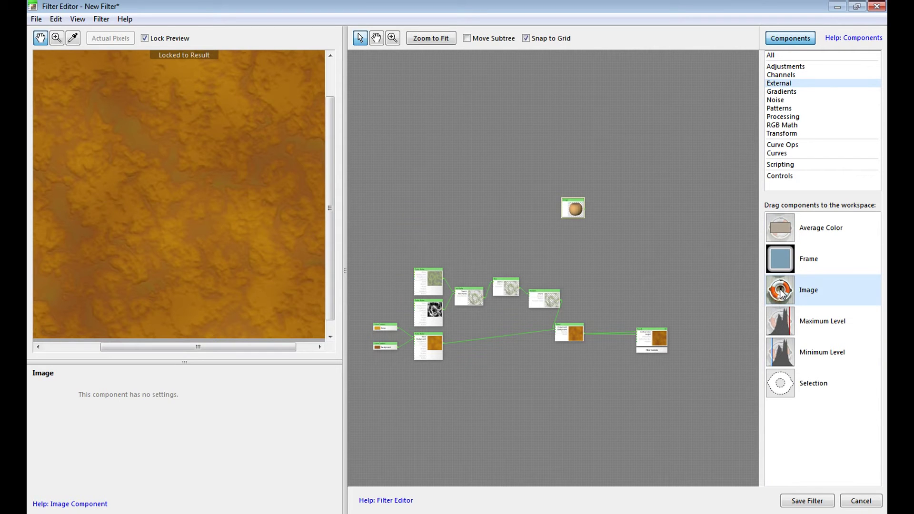
drag(781, 293, 617, 375)
drag(556, 408, 556, 408)
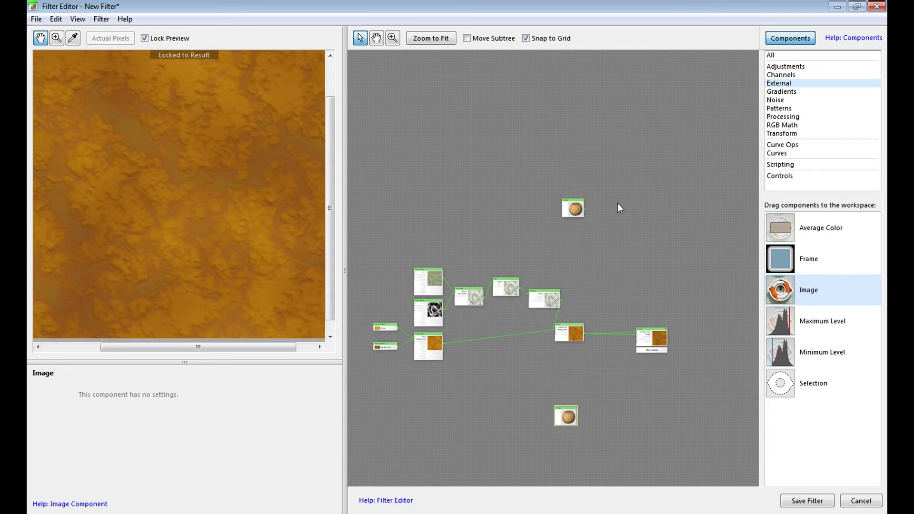
Disconnect Blend from Result's Surface Color and Height and move Result well away from the other components.
scroll(606, 258, up, 2)
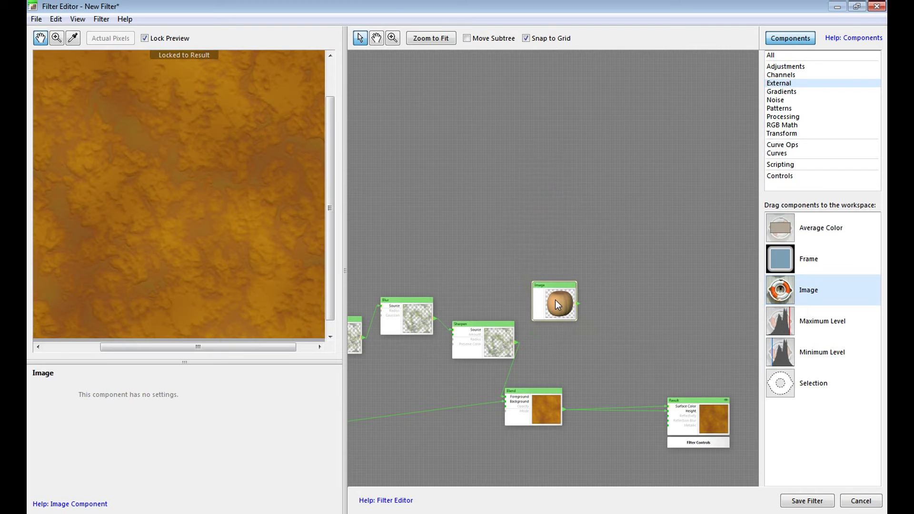
drag(665, 407, 668, 412)
drag(602, 419, 726, 285)
scroll(632, 367, down, 2)
scroll(541, 261, up, 2)
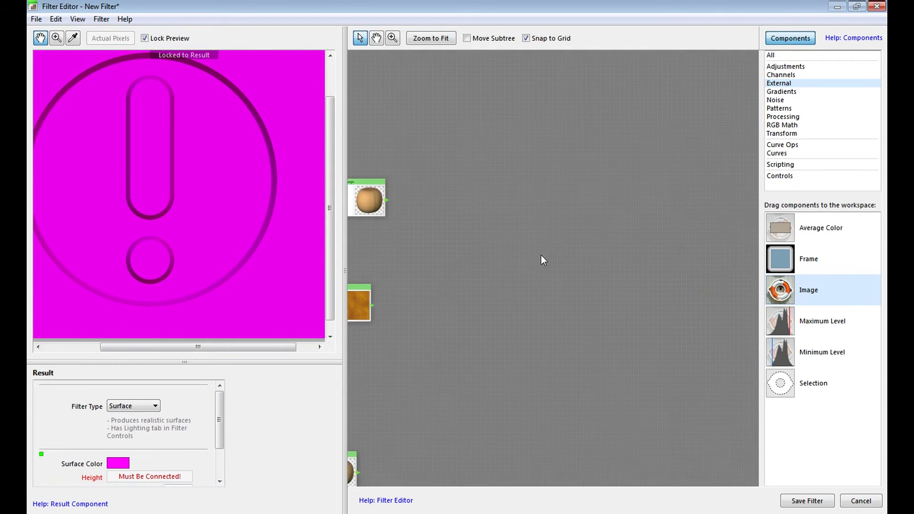
Position Blend between the two Image components, with one Image closely above it and the other closely below.
drag(490, 241, 567, 257)
drag(418, 470, 427, 364)
drag(450, 200, 440, 220)
drag(437, 300, 493, 294)
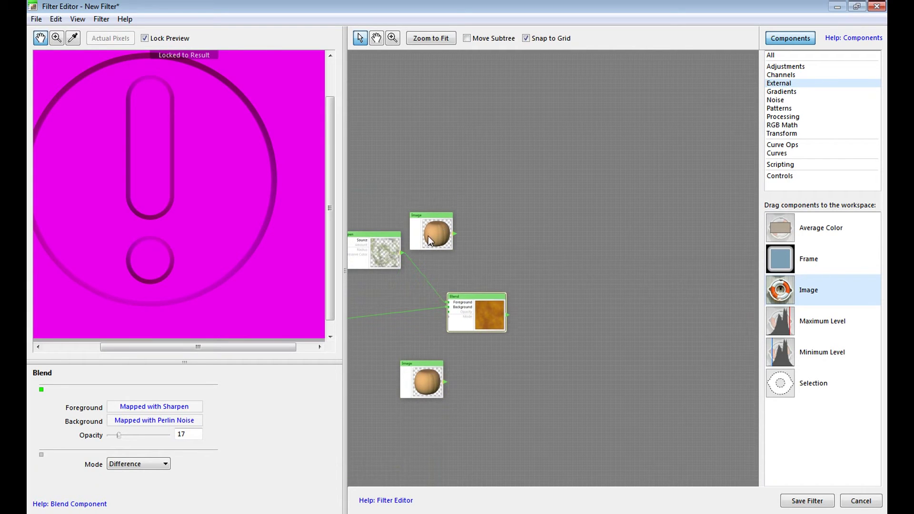
drag(426, 363, 440, 359)
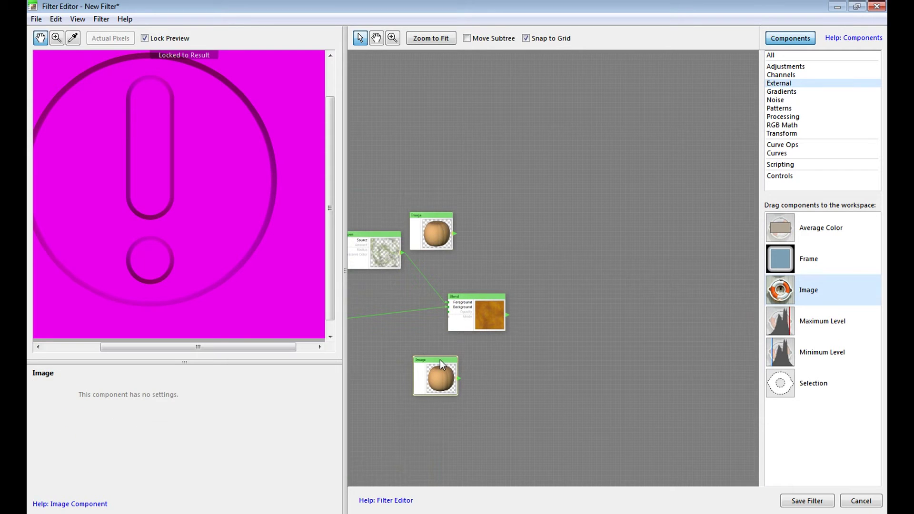
drag(444, 218, 466, 227)
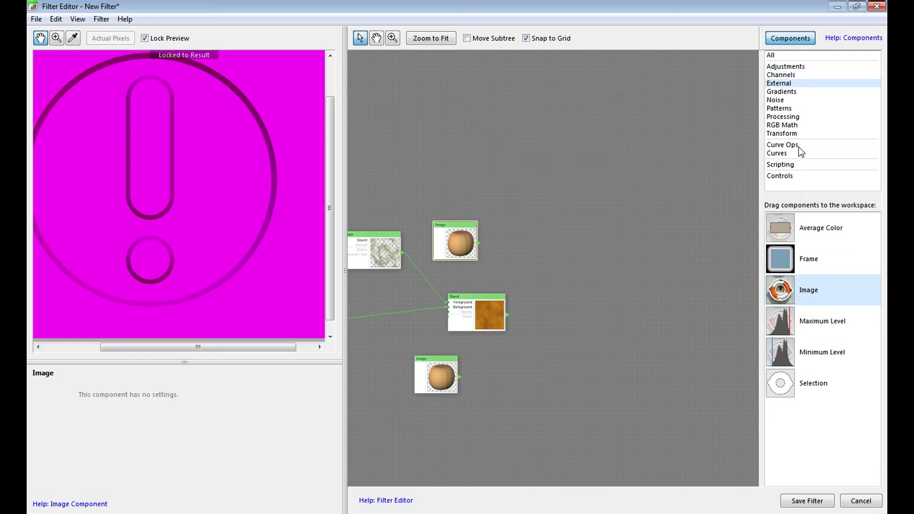
Add a Tone Curve component beside the upper Image and a Gamma component beside the lower Image.
click(791, 118)
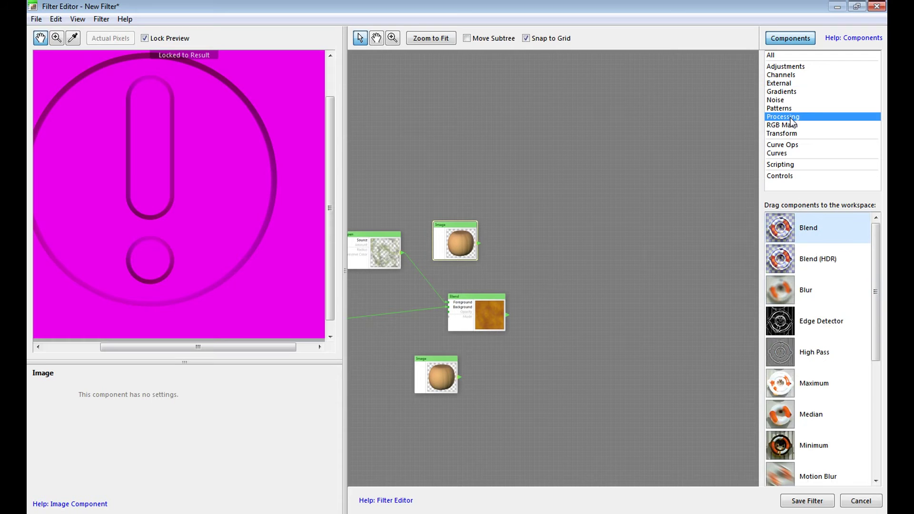
click(785, 154)
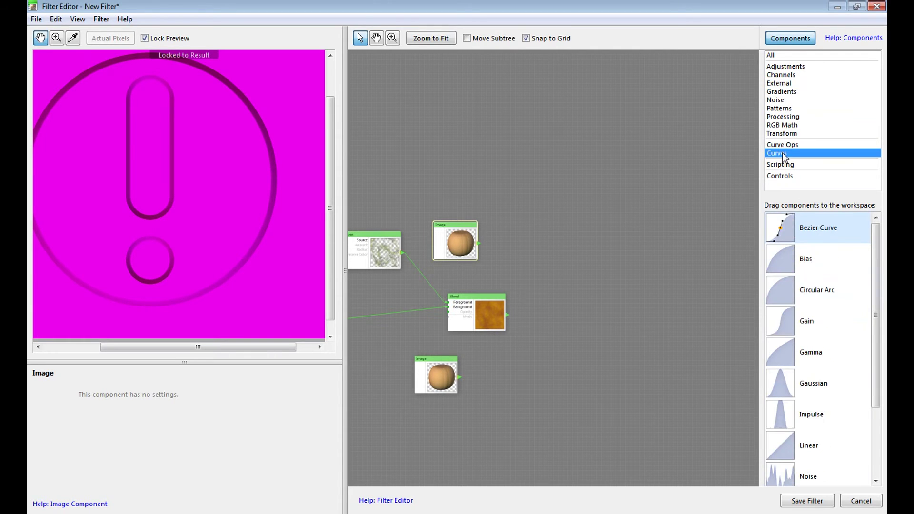
drag(873, 254, 860, 165)
click(784, 67)
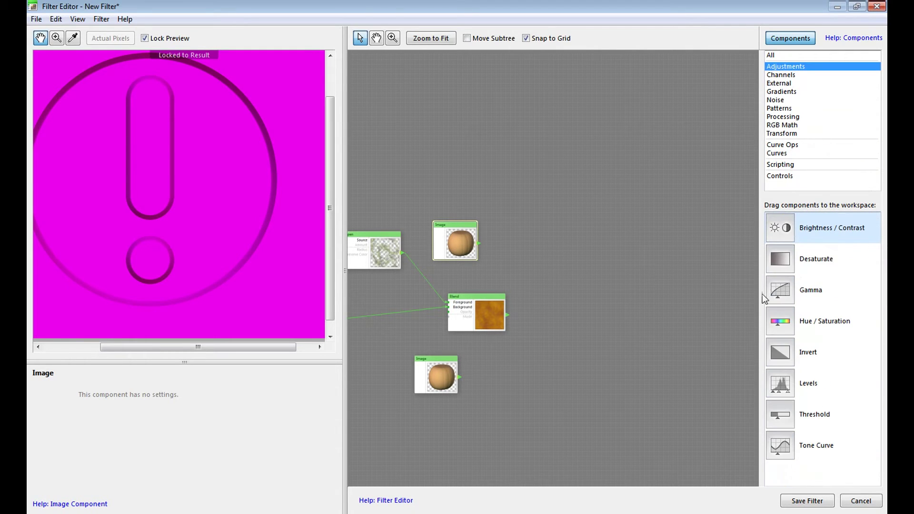
drag(784, 446, 669, 319)
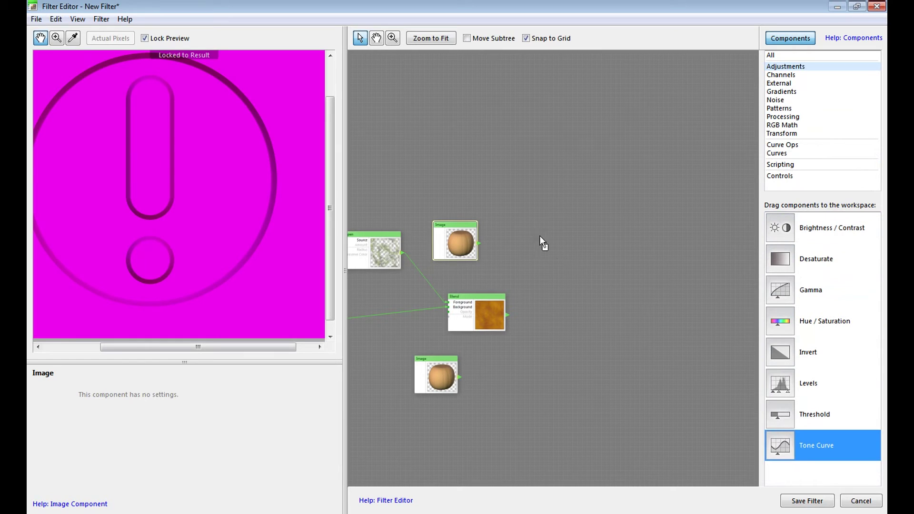
drag(532, 233, 531, 232)
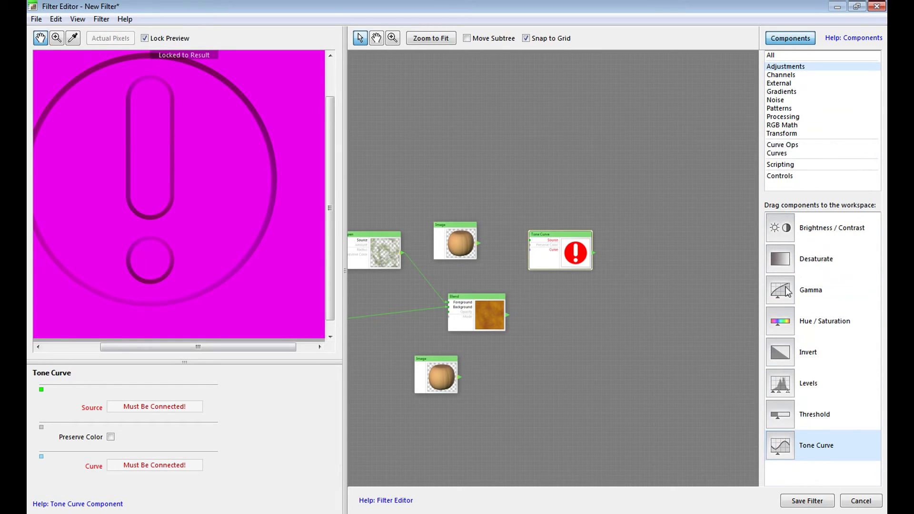
drag(786, 292, 682, 346)
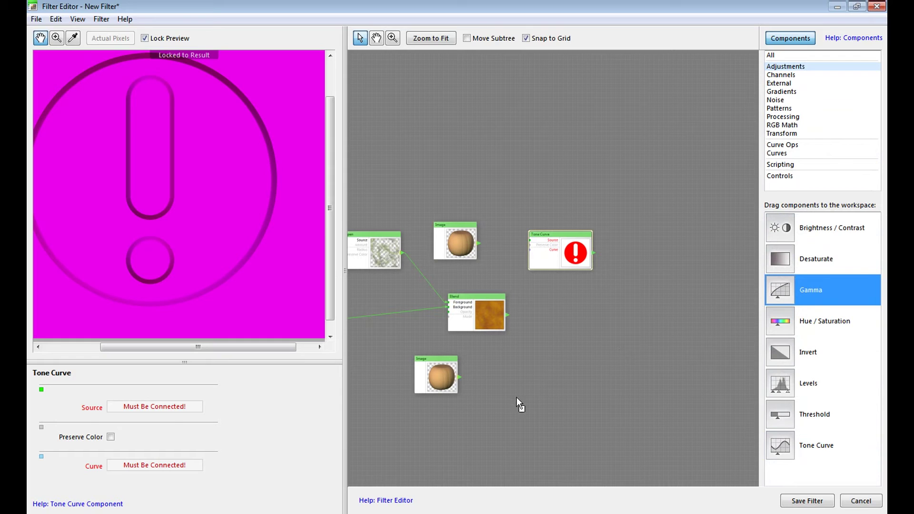
drag(516, 404, 517, 402)
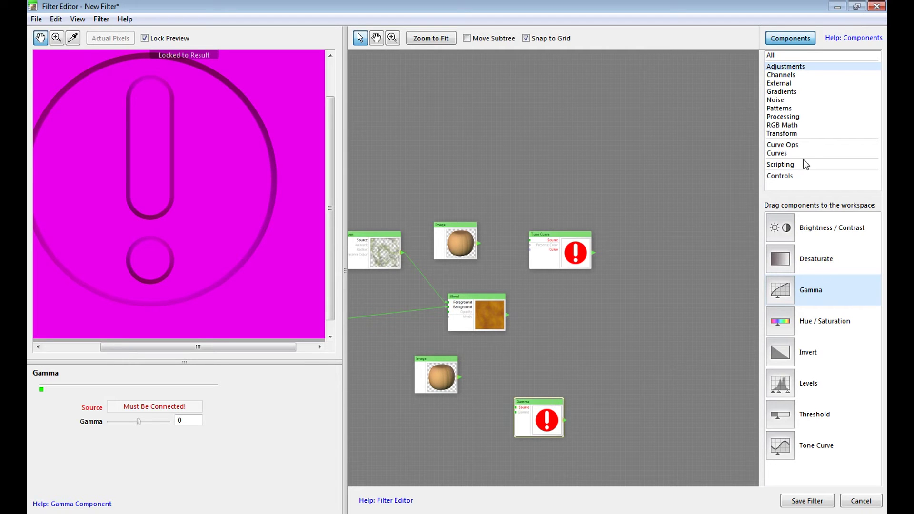
Add two Smudge components, one beyond Tone Curve and one beyond Gamma.
click(787, 118)
drag(876, 237, 879, 366)
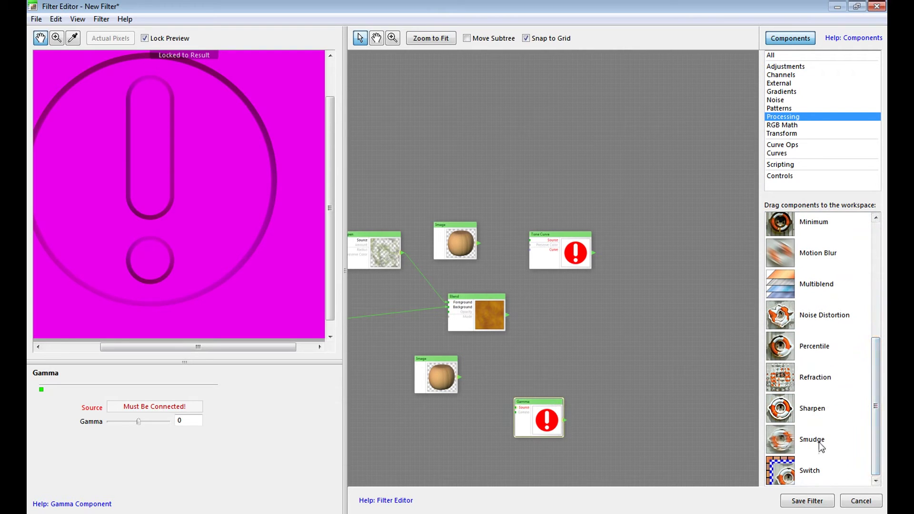
drag(781, 443, 742, 376)
drag(663, 261, 662, 261)
mouse_move(781, 442)
mouse_down()
mouse_move(696, 424)
mouse_move(669, 429)
mouse_up()
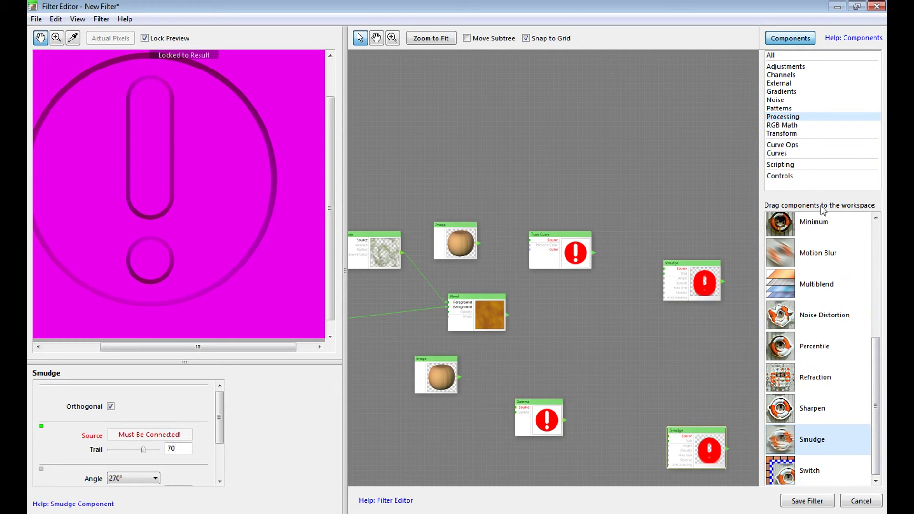
Line up Image, Tone Curve and Smudge in a row above Blend, and Image, Gamma and Smudge in a row below it.
drag(689, 262, 664, 195)
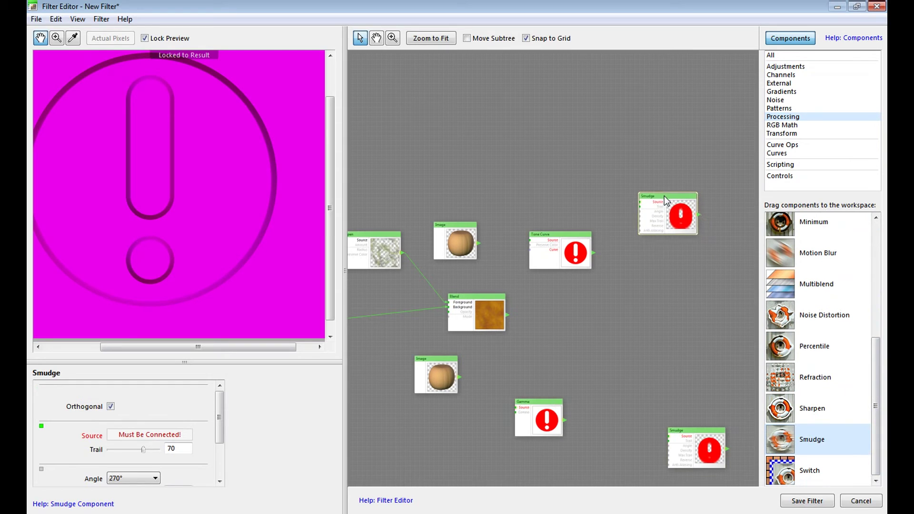
drag(571, 239, 548, 191)
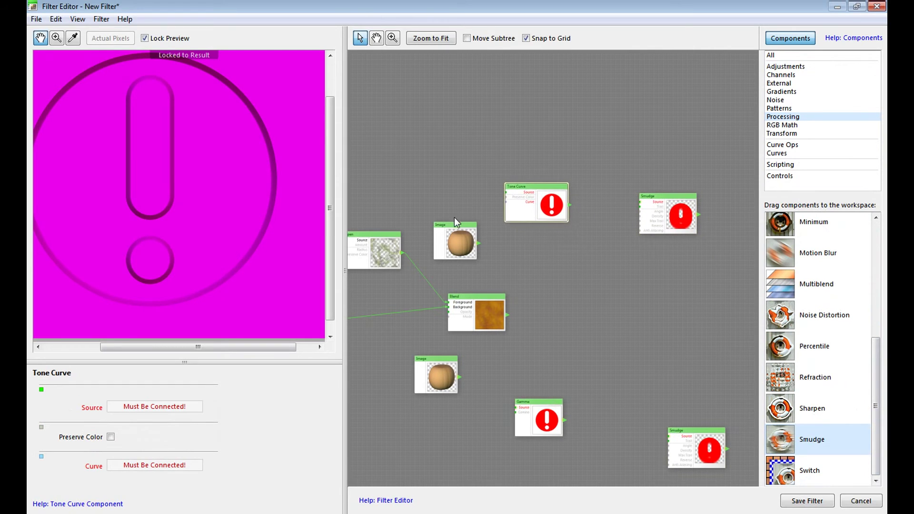
drag(457, 223, 456, 184)
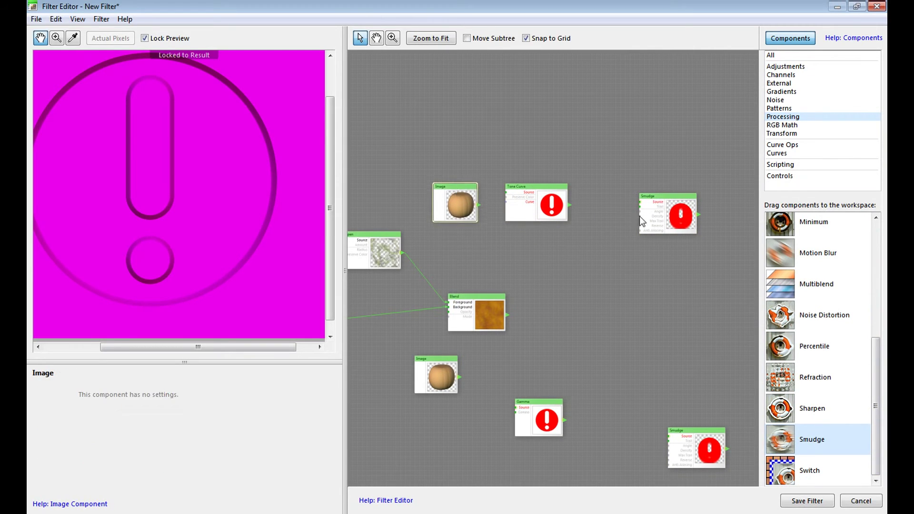
drag(662, 196, 623, 187)
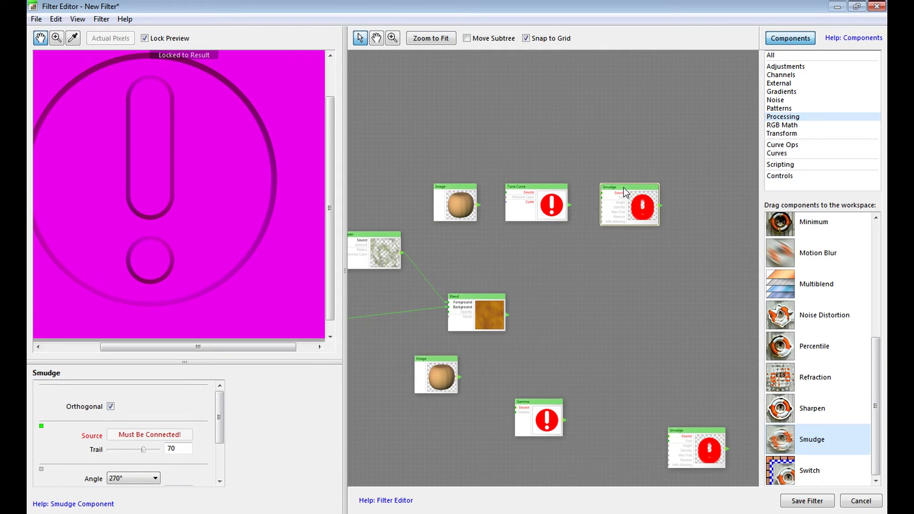
drag(701, 433, 623, 400)
drag(453, 364, 489, 406)
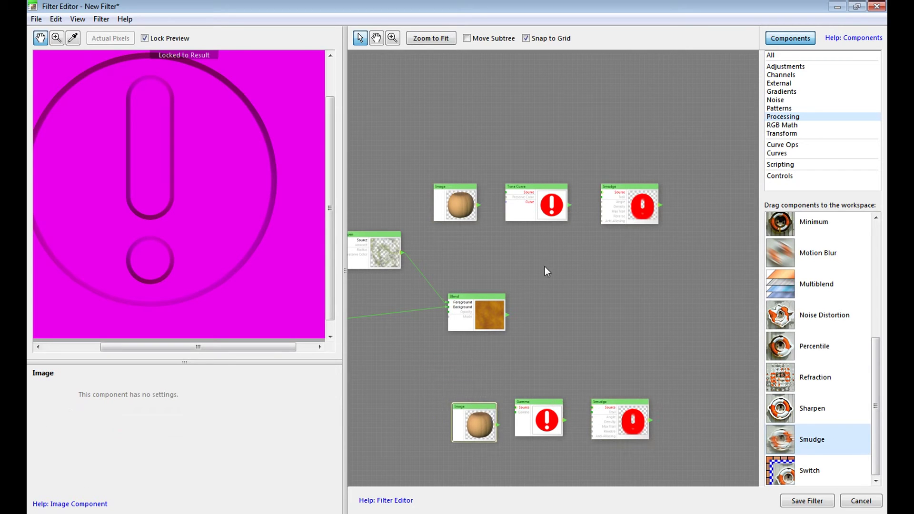
Connect the upper Image component's output to Tone Curve's Source input.
scroll(535, 246, up, 2)
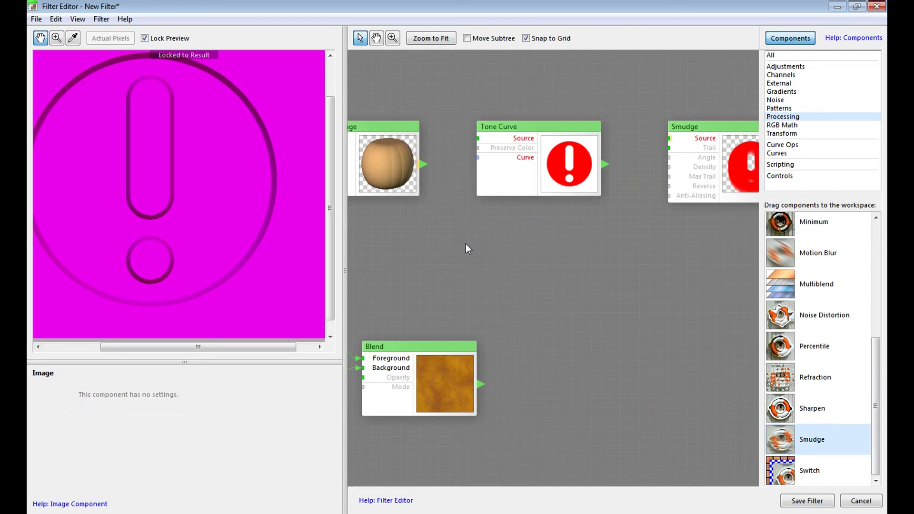
drag(466, 244, 505, 239)
drag(461, 174, 456, 133)
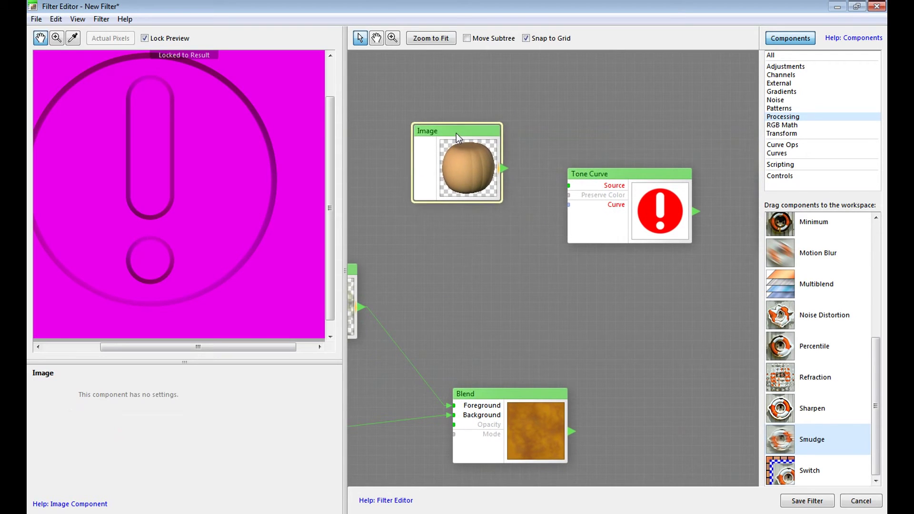
drag(503, 173, 569, 186)
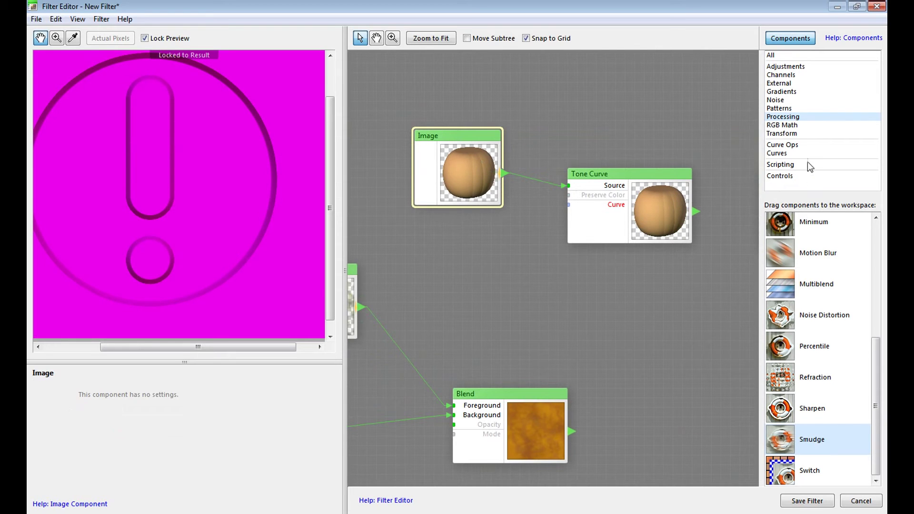
Add a Bezier Curve component directly below the upper Image and connect it to Tone Curve's Curve input.
click(781, 155)
drag(785, 232, 747, 239)
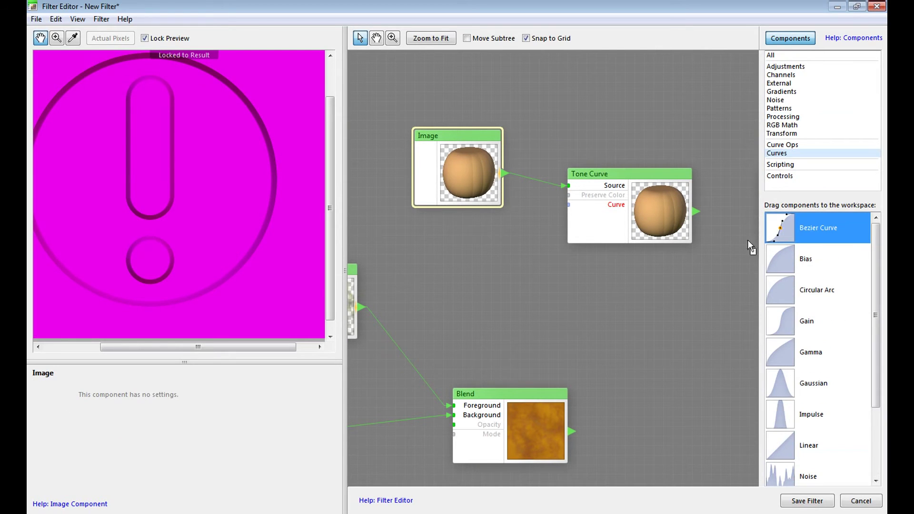
drag(441, 248, 443, 248)
drag(510, 249, 484, 229)
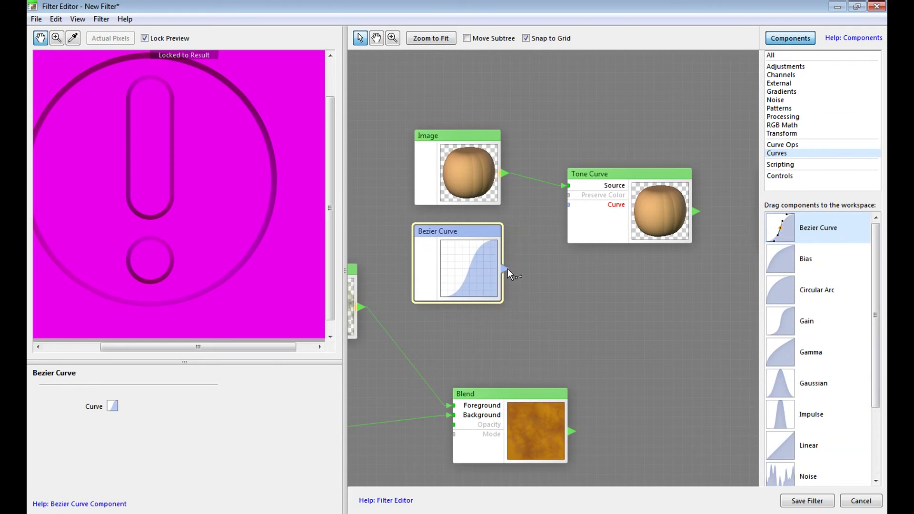
drag(509, 264, 569, 207)
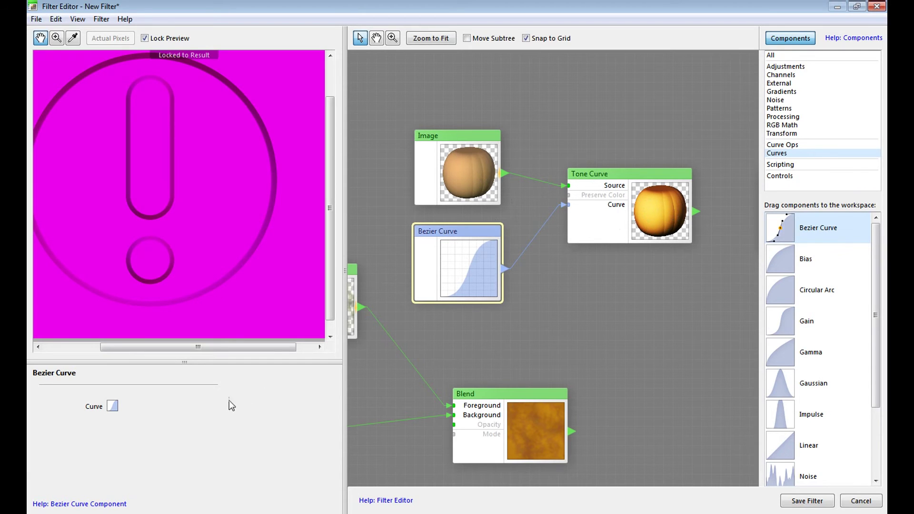
Reshape the Bezier curve by steepening its start handles and moving the middle control point to X 0.11, Y 0.90.
click(113, 407)
drag(312, 120, 361, 26)
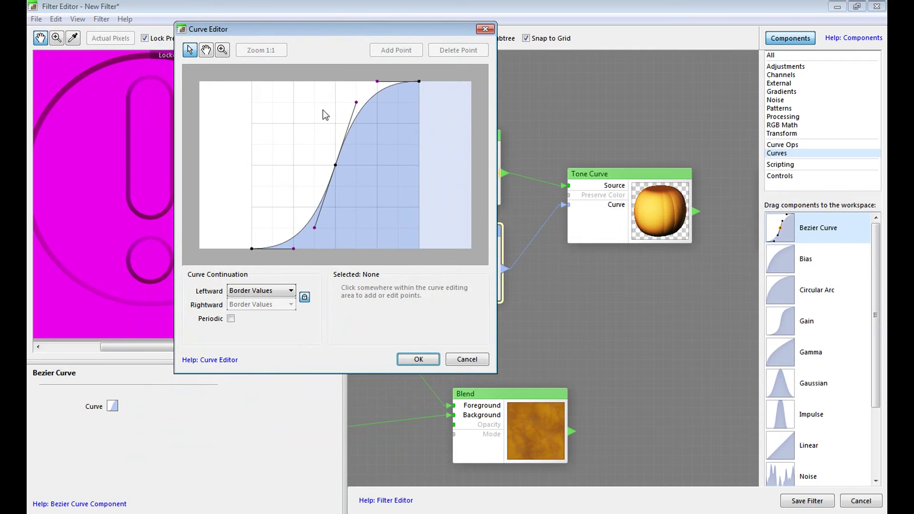
drag(336, 164, 293, 121)
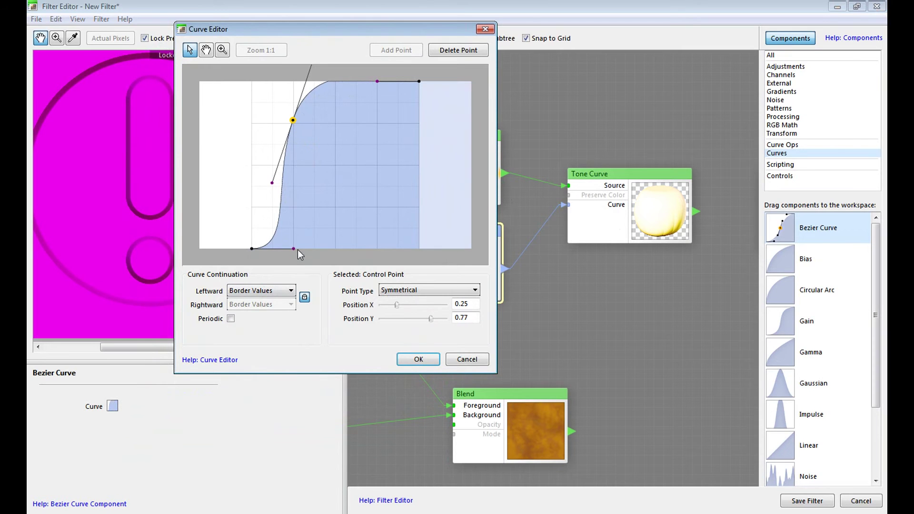
drag(294, 248, 255, 173)
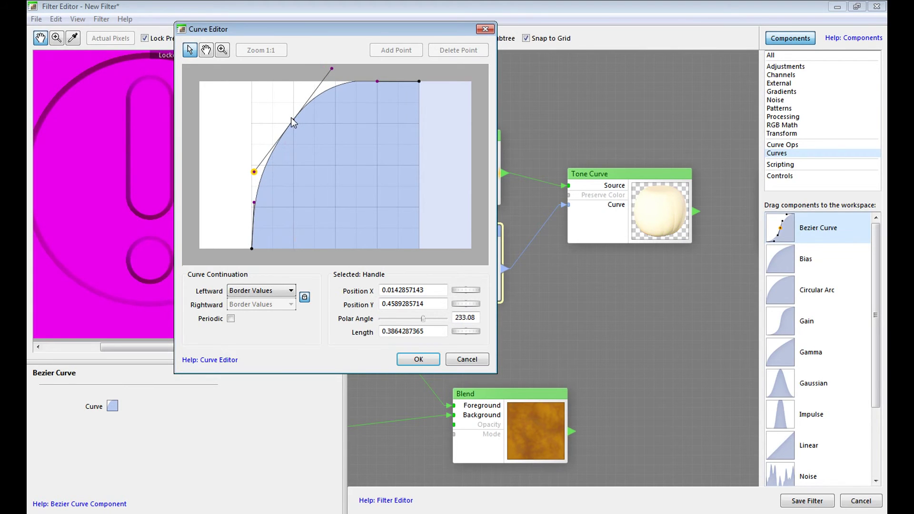
drag(293, 122, 270, 100)
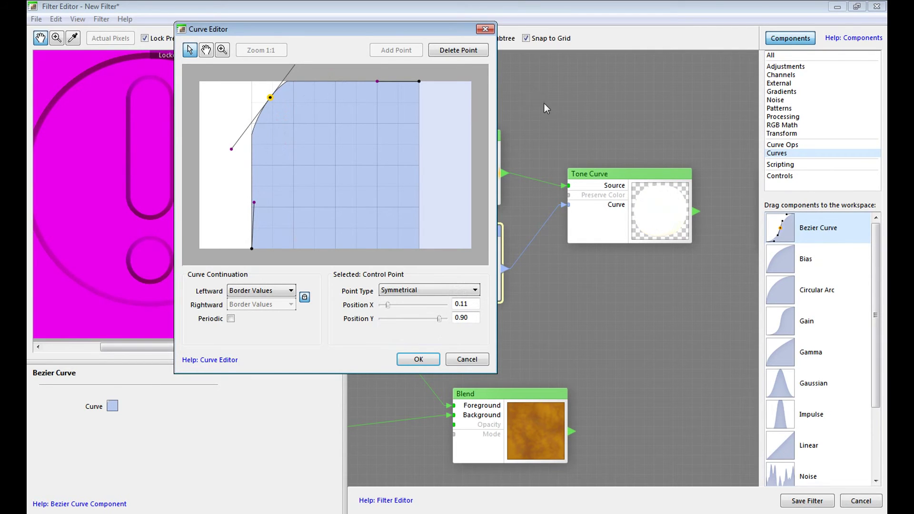
click(493, 30)
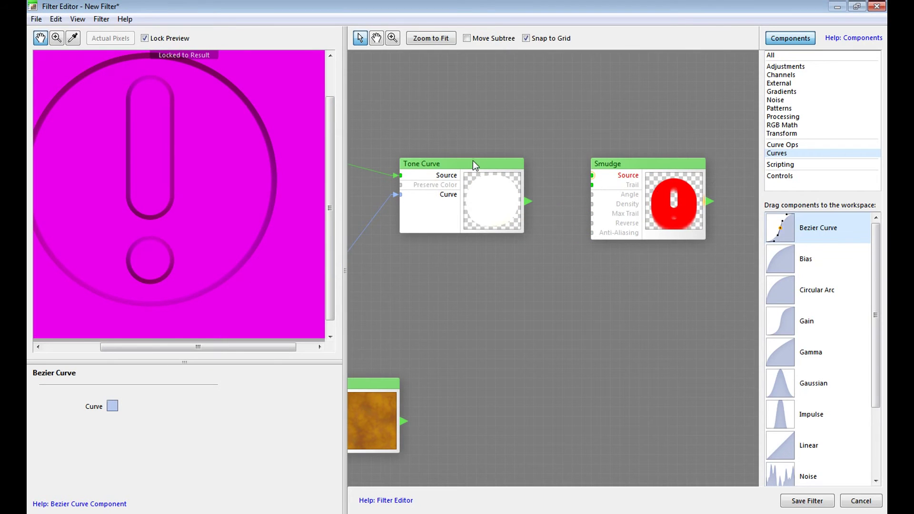
Add a Set Alpha component between Tone Curve and the upper Smudge, repositioning Tone Curve, Blend and Smudge to make room.
drag(474, 164, 418, 127)
drag(373, 384, 442, 324)
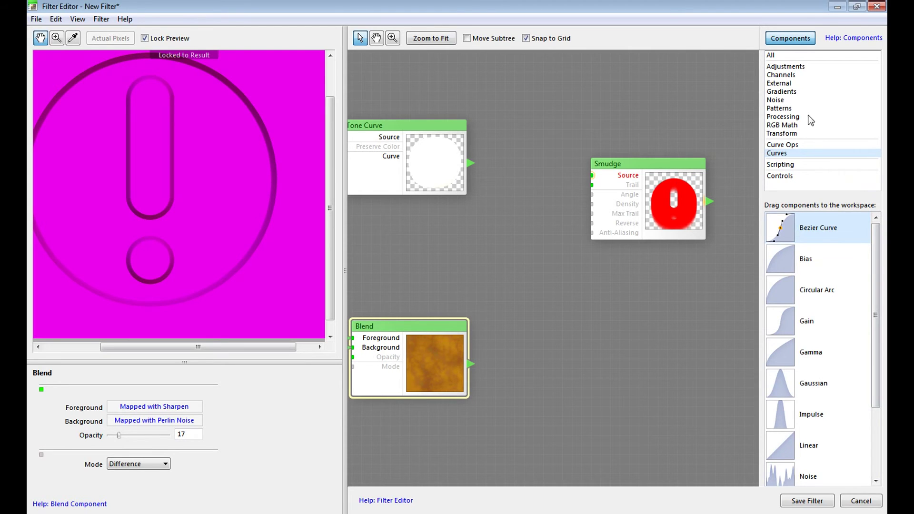
click(781, 75)
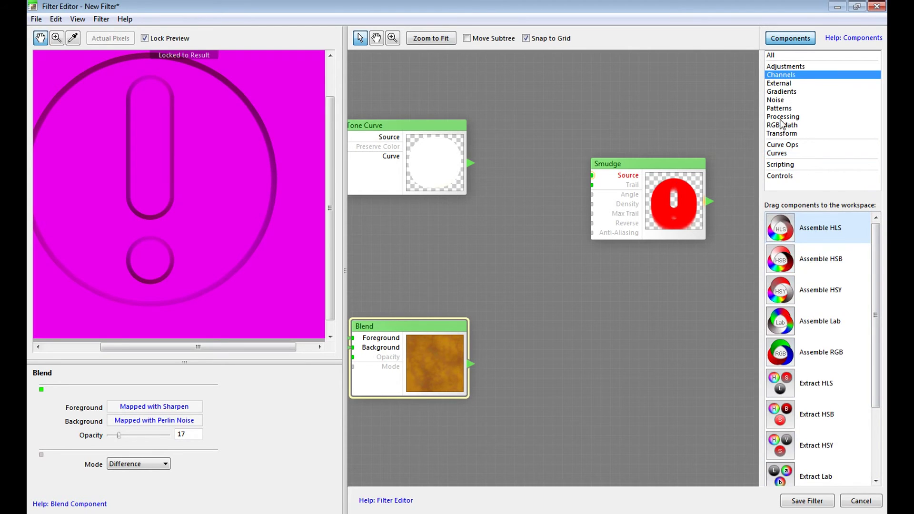
scroll(879, 243, down, 3)
drag(795, 477, 516, 167)
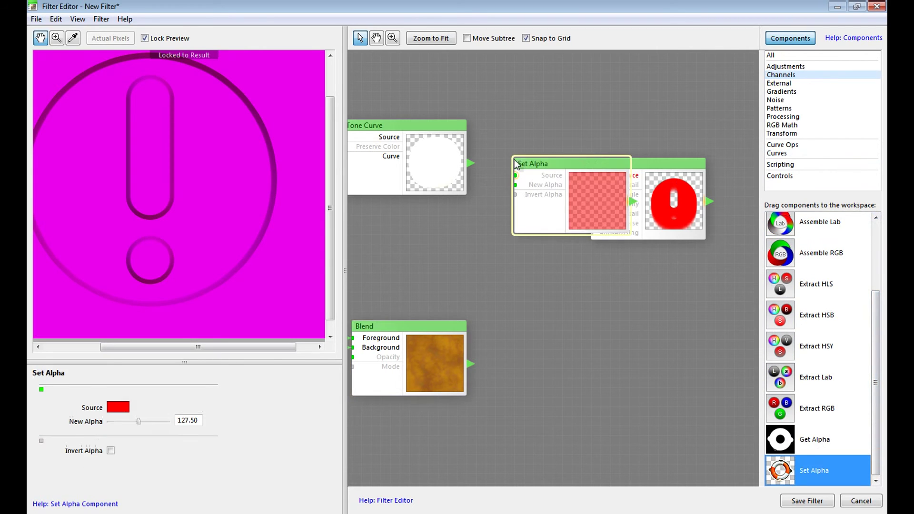
drag(653, 165, 730, 174)
drag(596, 165, 576, 182)
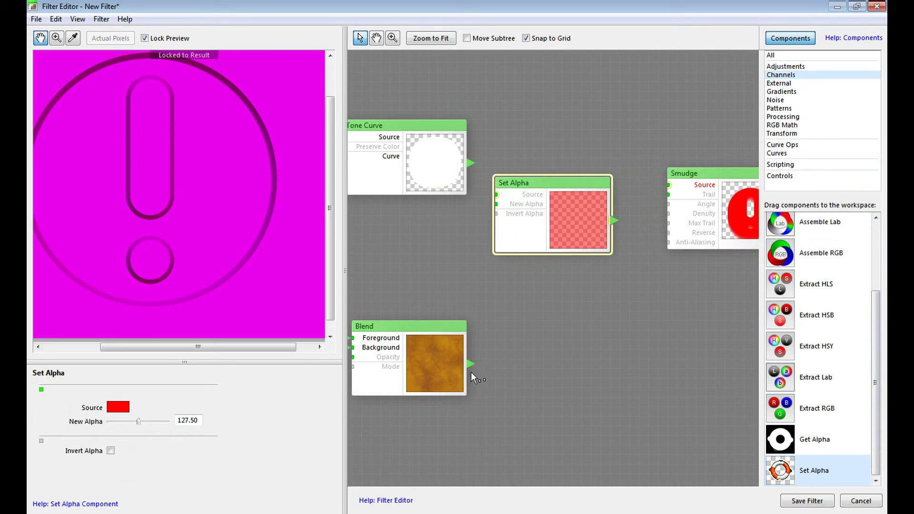
Connect Blend to Set Alpha's Source and Tone Curve to its New Alpha, and preview the Set Alpha output.
drag(470, 367, 495, 198)
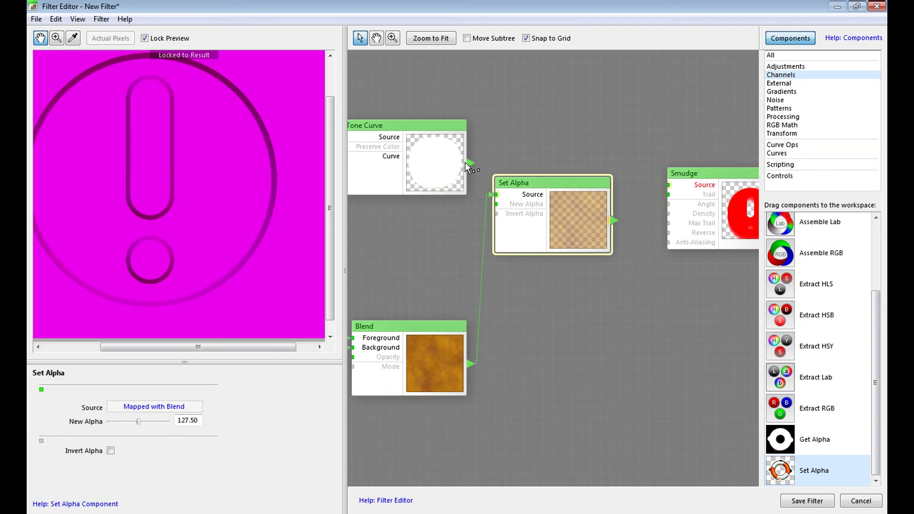
drag(482, 204, 493, 205)
click(579, 221)
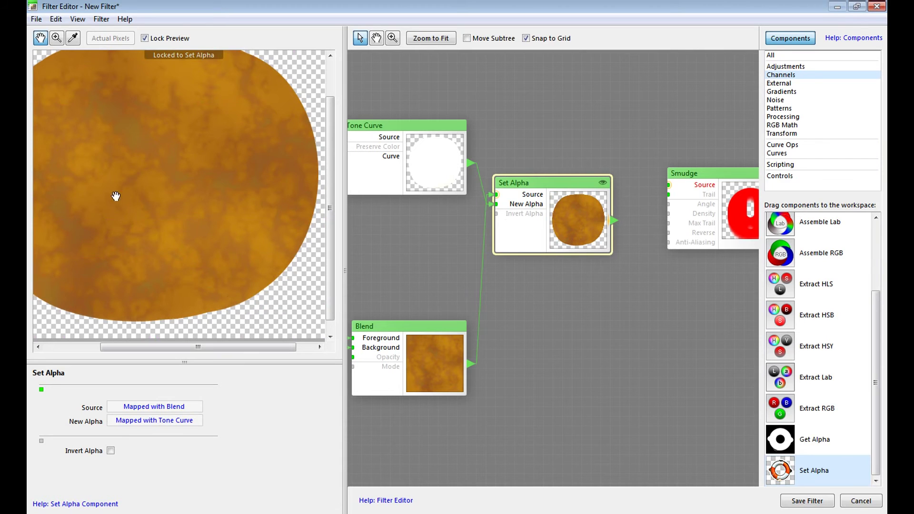
drag(237, 292, 228, 296)
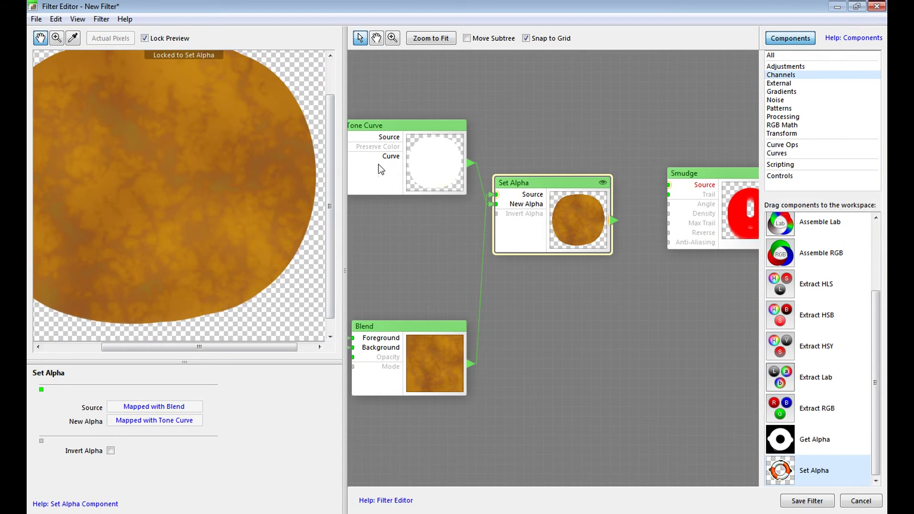
drag(444, 223, 562, 212)
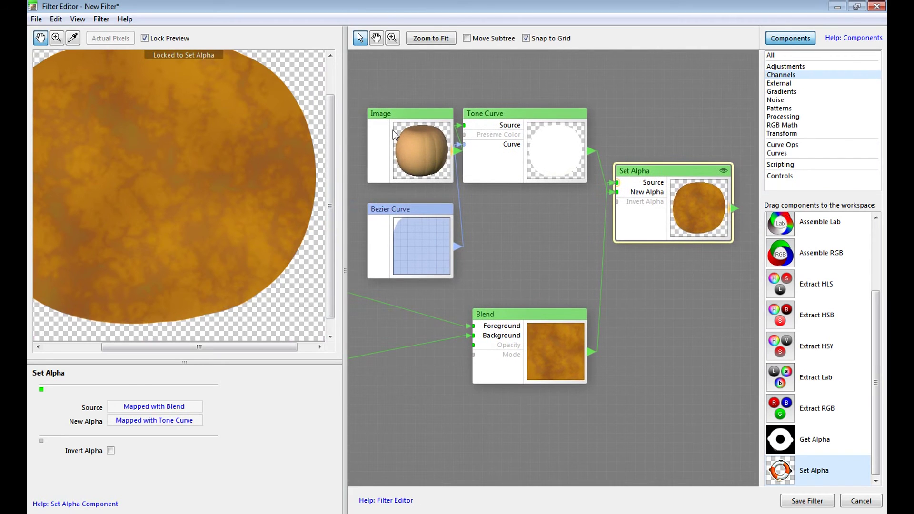
drag(664, 244, 560, 239)
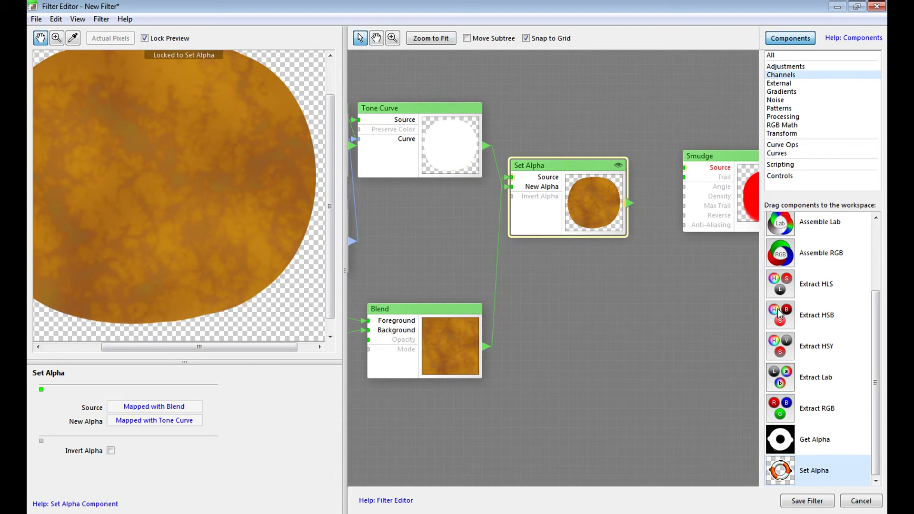
drag(652, 285, 555, 287)
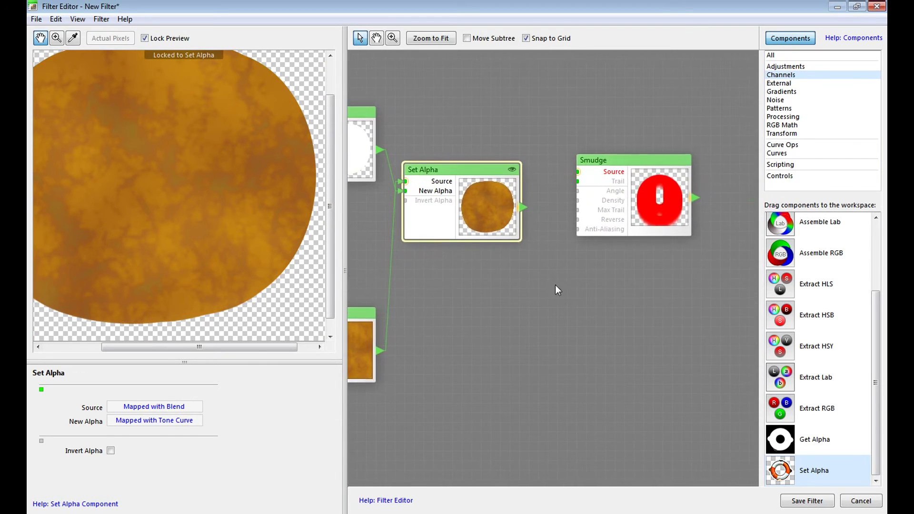
Reposition the upper Smudge and Image components, connecting Set Alpha to Smudge's Source and Image to its Trail.
drag(636, 160, 679, 166)
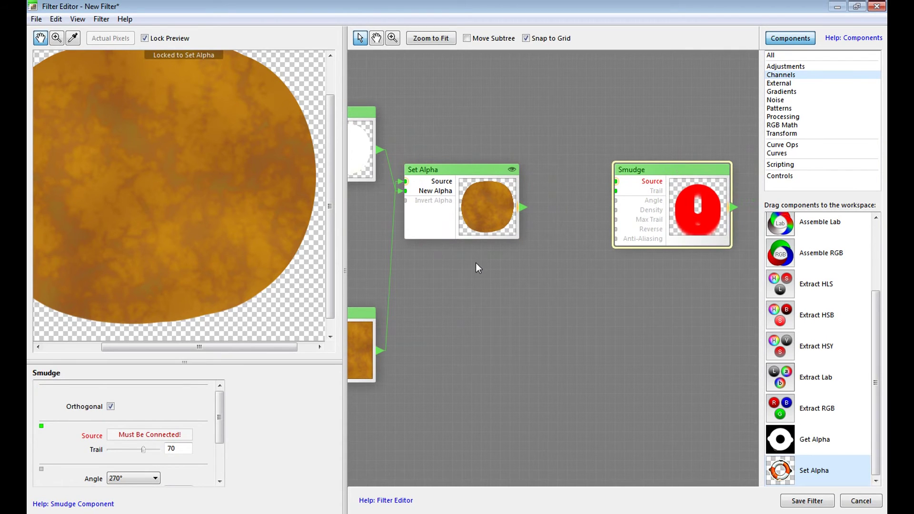
scroll(476, 265, down, 2)
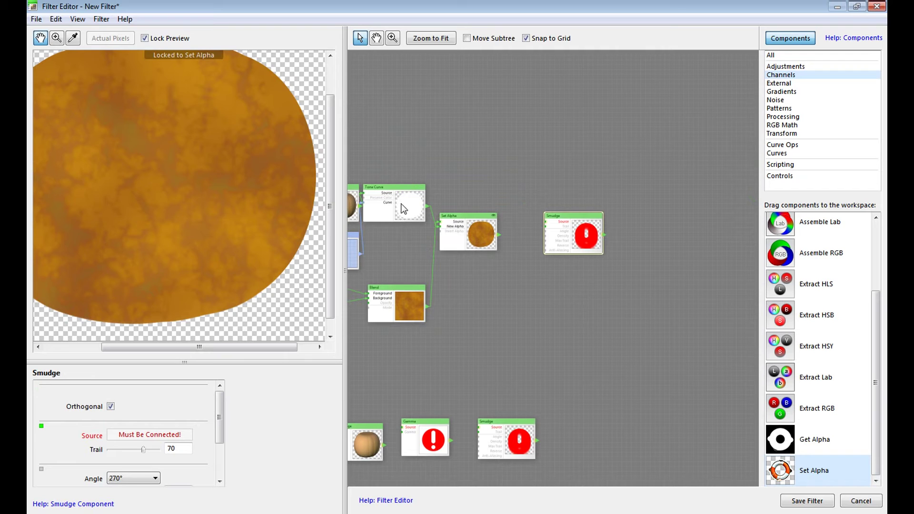
drag(534, 332, 643, 333)
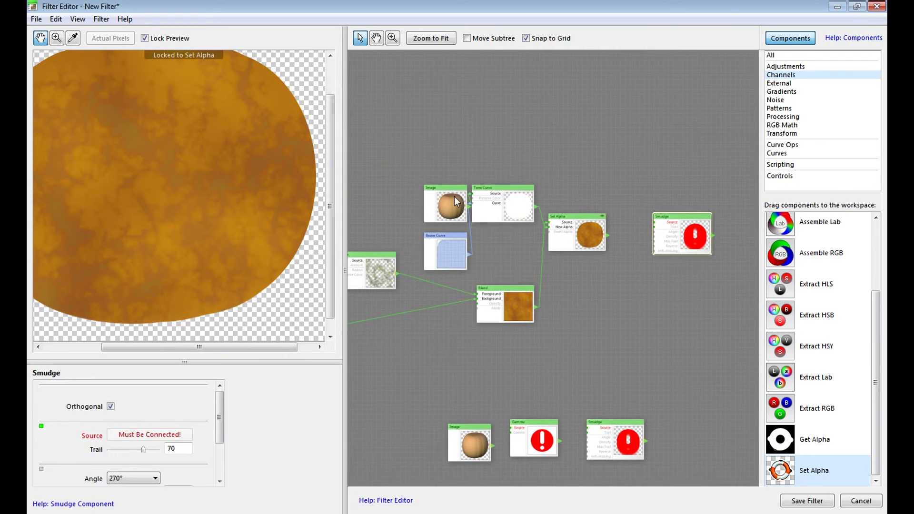
drag(446, 190, 413, 173)
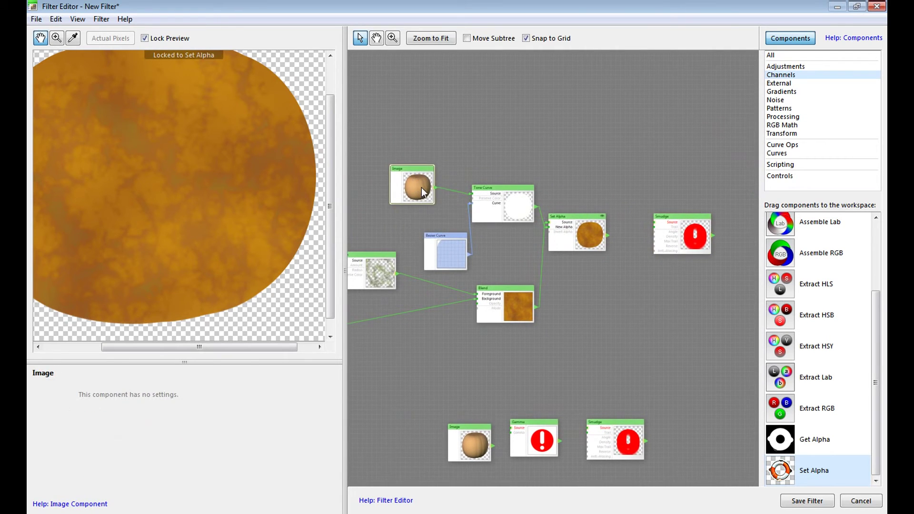
mouse_move(433, 187)
mouse_down()
mouse_move(579, 222)
mouse_move(649, 227)
mouse_up()
scroll(677, 247, up, 2)
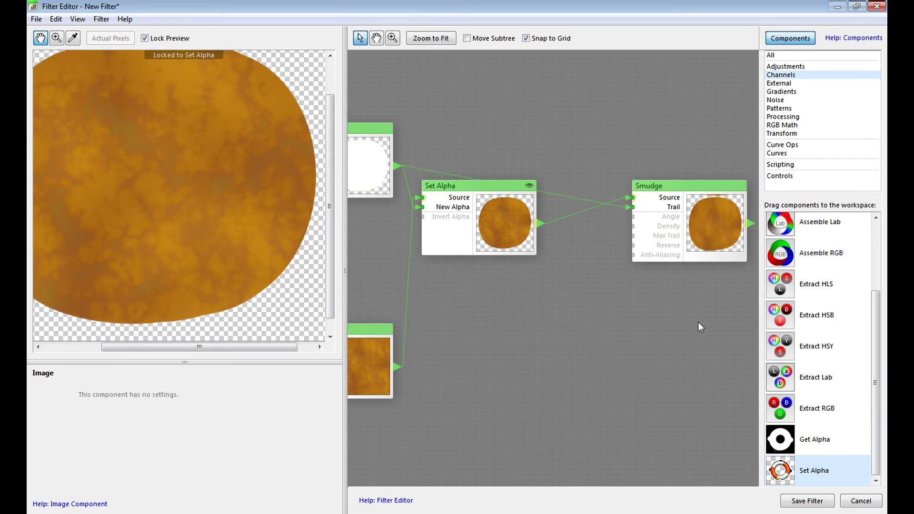
Preview the upper Smudge output in an enlarged preview area and set its Density to 100.
mouse_move(709, 307)
mouse_down()
mouse_move(638, 308)
mouse_move(618, 319)
mouse_up()
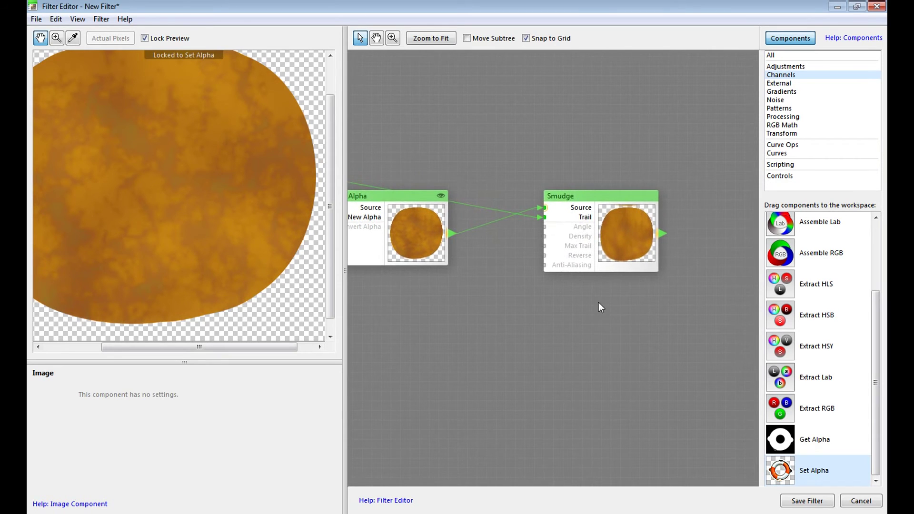
click(622, 244)
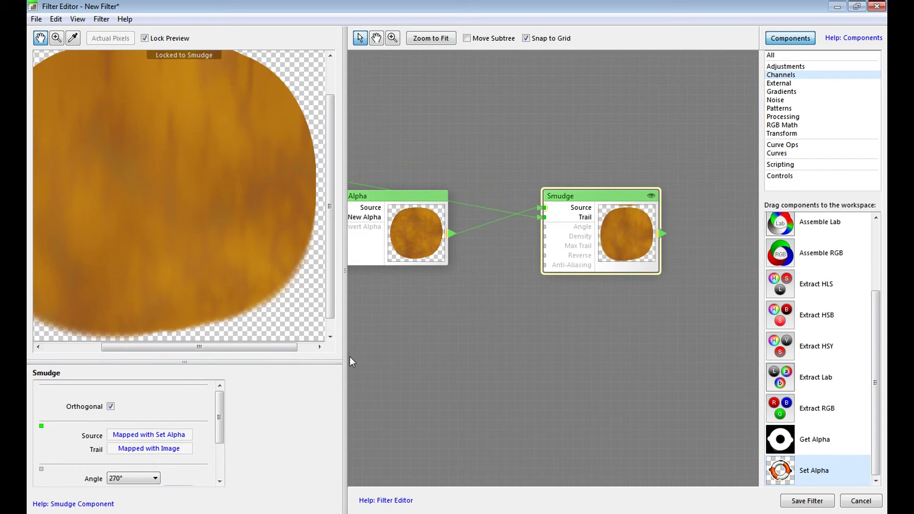
drag(346, 356, 415, 357)
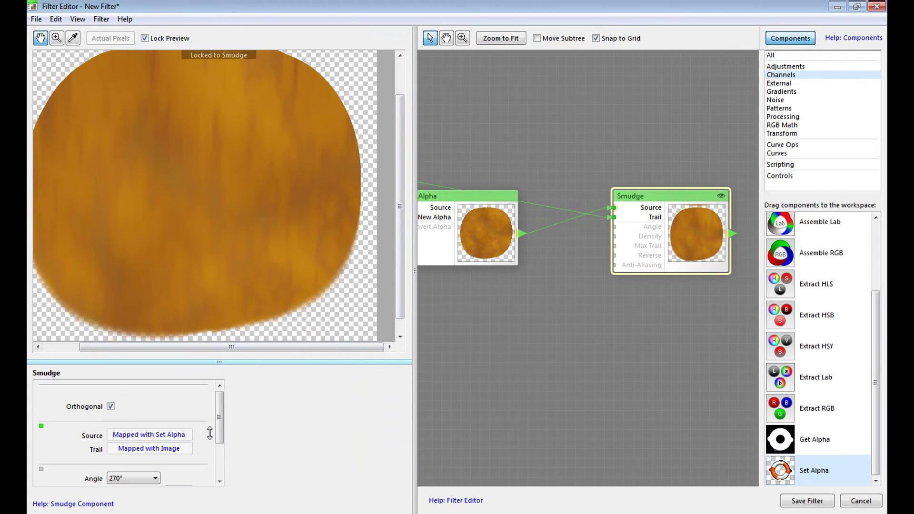
drag(400, 200, 401, 160)
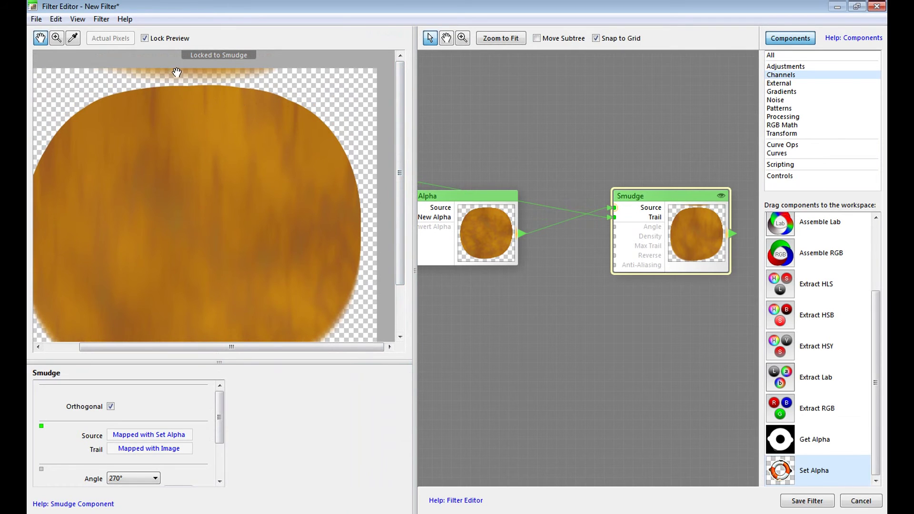
drag(398, 222, 400, 259)
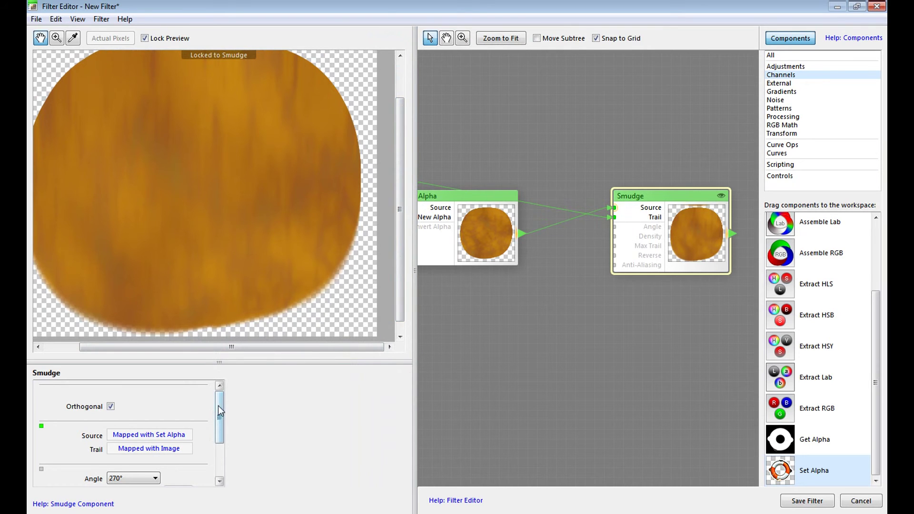
drag(219, 406, 221, 431)
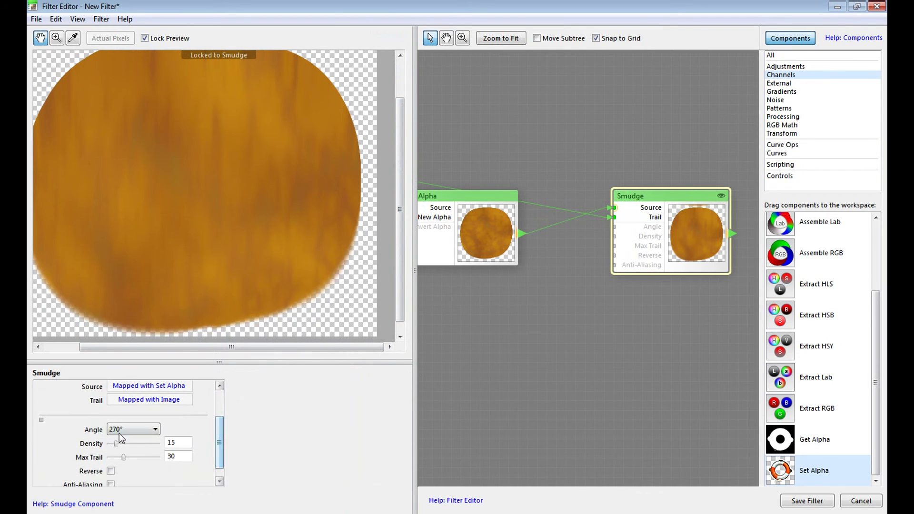
drag(117, 444, 160, 446)
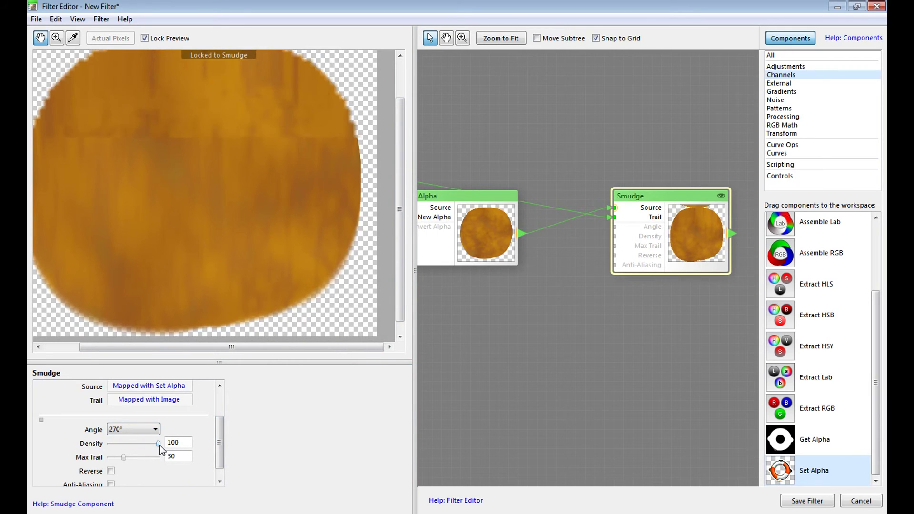
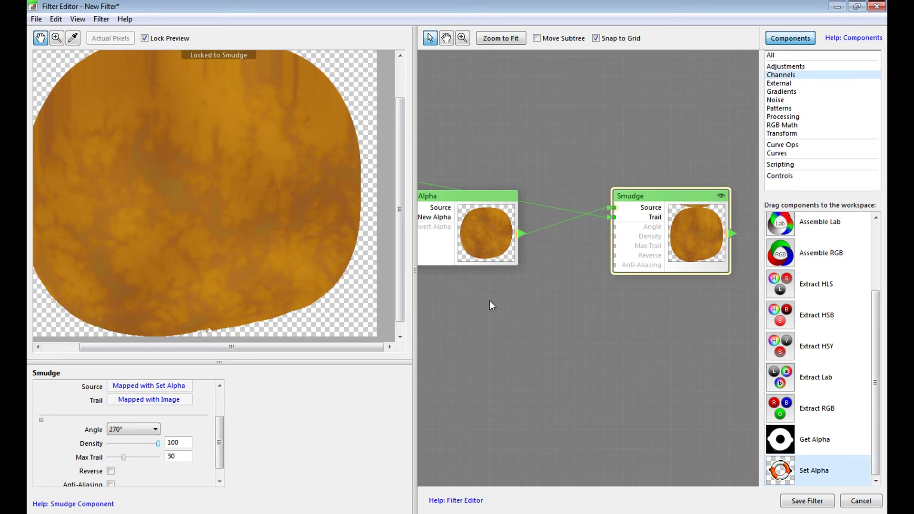
Disconnect the upper Image from the upper Smudge's Trail input.
mouse_move(489, 301)
mouse_down()
mouse_move(695, 362)
mouse_move(718, 347)
mouse_up()
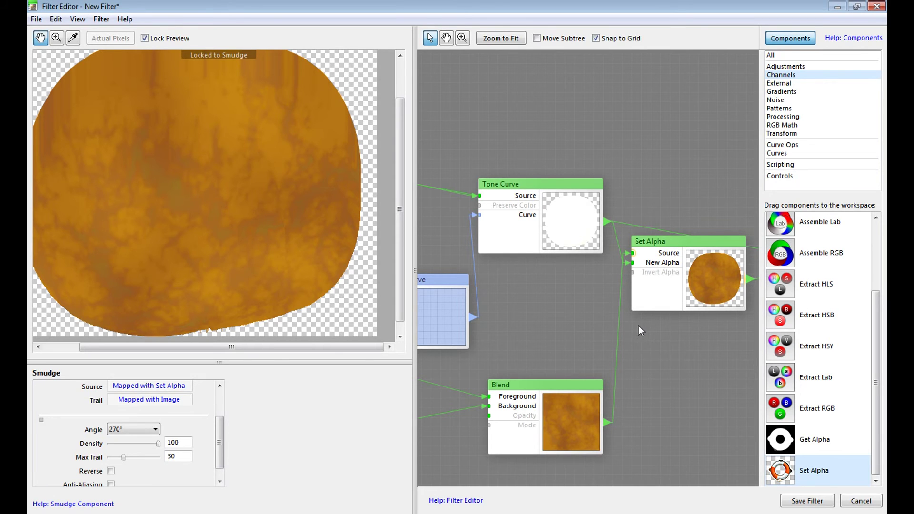
mouse_move(554, 282)
mouse_down()
mouse_move(672, 341)
mouse_move(658, 292)
mouse_move(644, 292)
mouse_up()
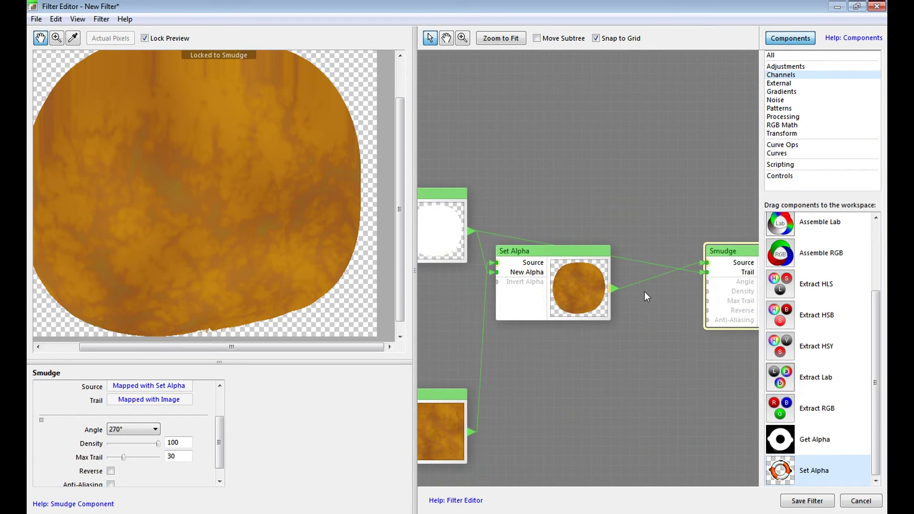
mouse_move(698, 266)
mouse_down()
mouse_move(484, 192)
mouse_move(529, 228)
mouse_up()
Connect the lower Image to Gamma's Source, preview the Gamma output and set Gamma to -32.
drag(561, 401, 675, 81)
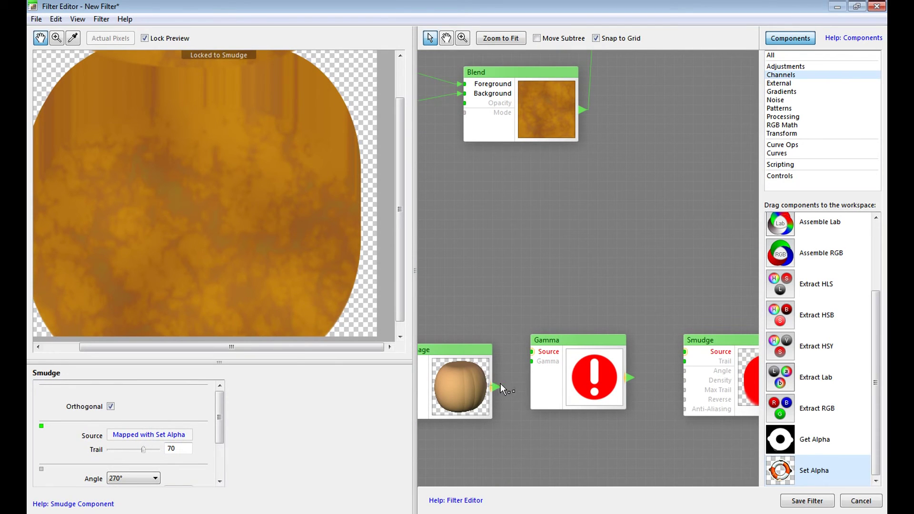
drag(504, 372, 532, 353)
click(573, 382)
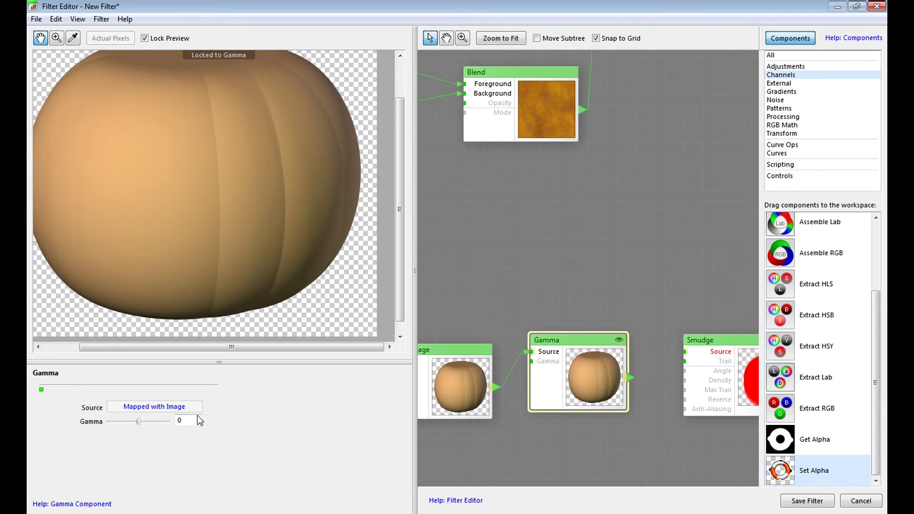
mouse_move(138, 422)
mouse_down()
mouse_move(115, 422)
mouse_move(129, 422)
mouse_up()
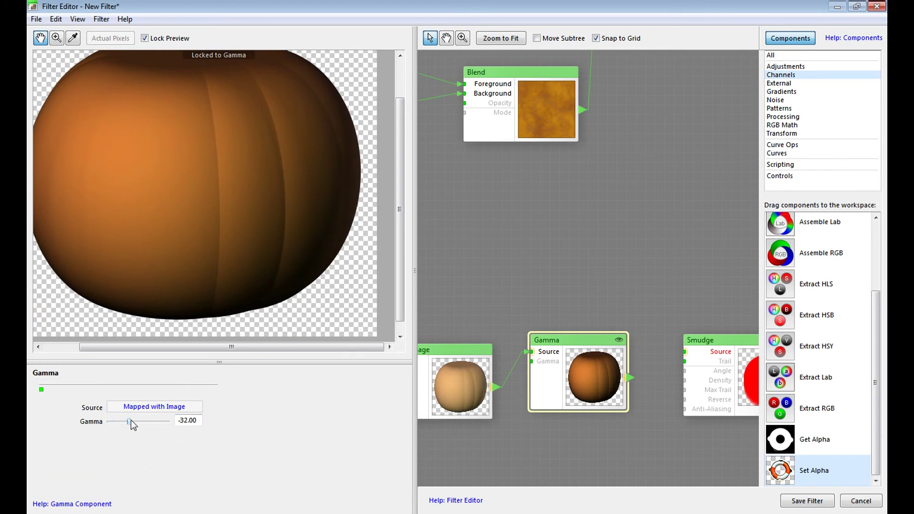
Connect Gamma to the lower Smudge's Source and set that Smudge's Density to 100.
mouse_move(674, 441)
mouse_down()
mouse_move(596, 414)
mouse_move(533, 417)
mouse_up()
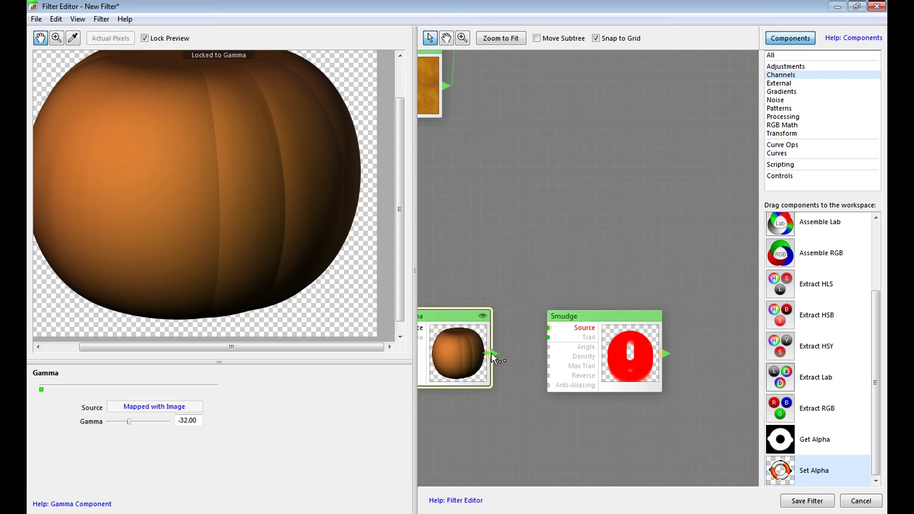
drag(493, 358, 549, 329)
click(624, 362)
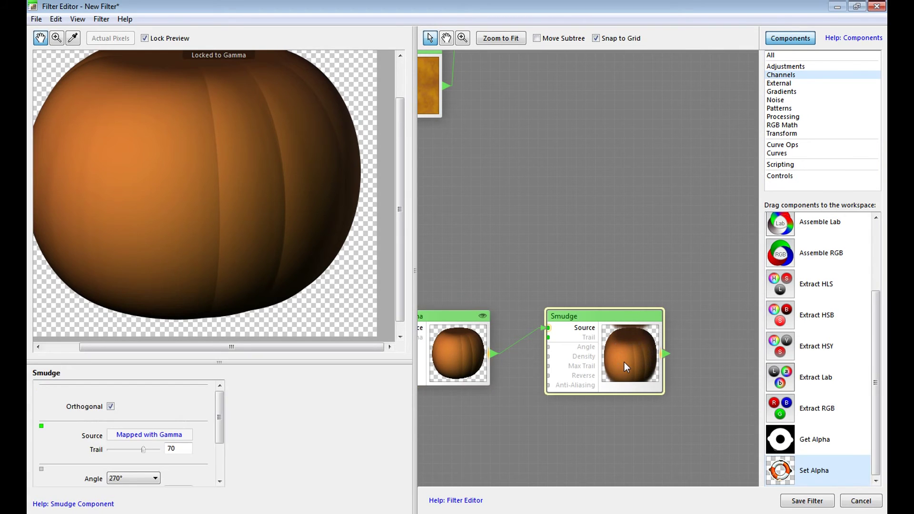
drag(218, 441, 217, 469)
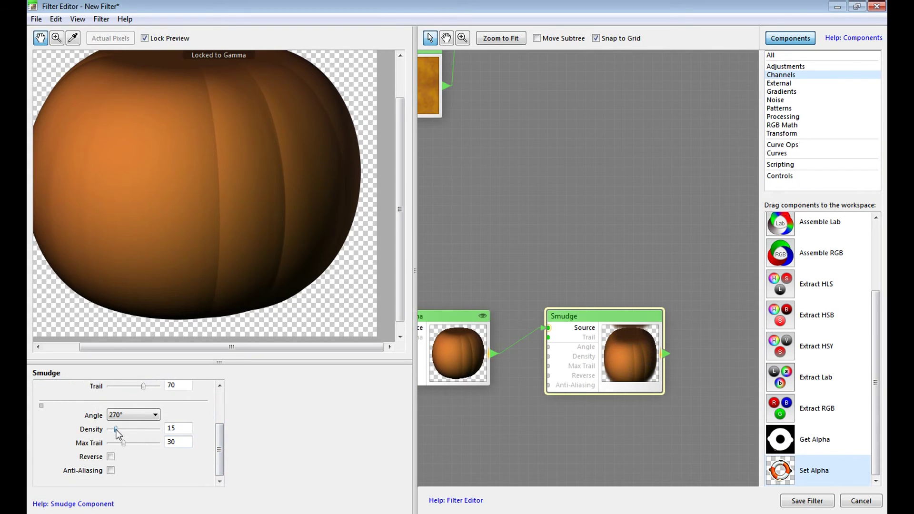
drag(117, 432, 161, 436)
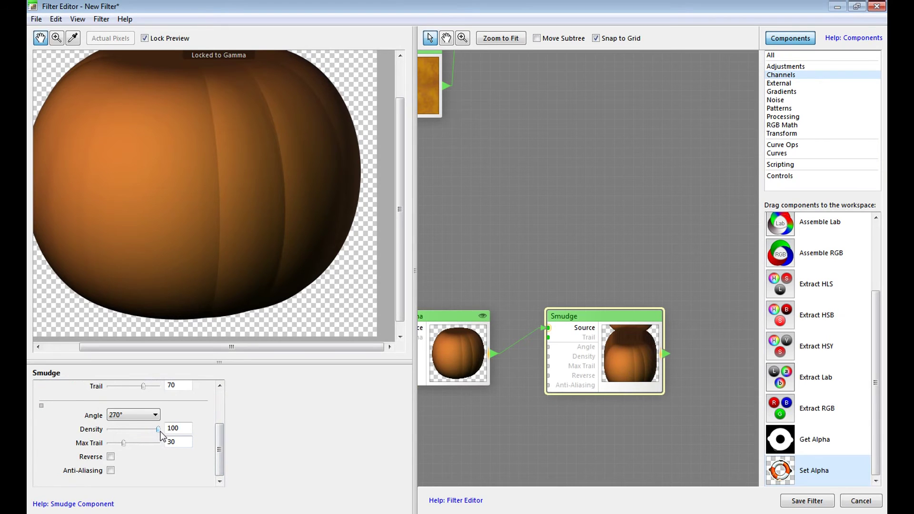
Move Gamma and the lower Image up beneath Blend and disconnect Gamma from the lower Smudge's Source.
scroll(518, 252, down, 2)
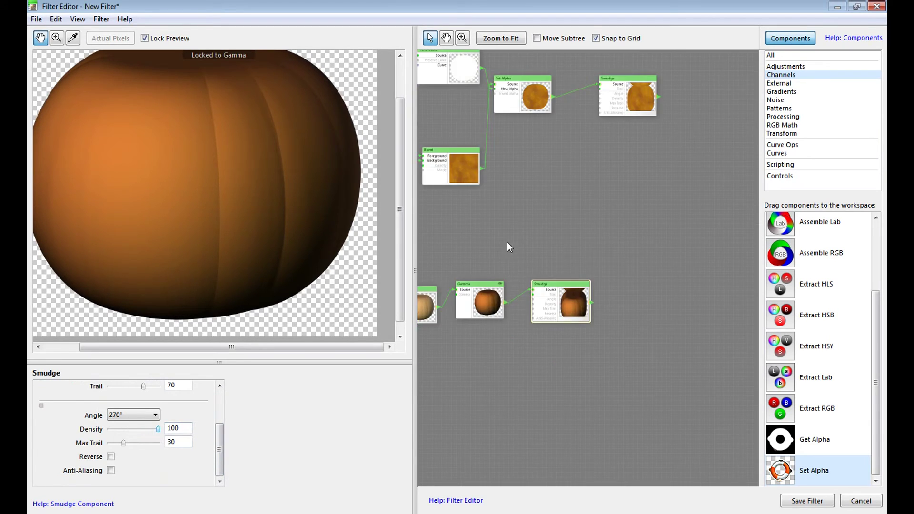
drag(528, 267, 573, 327)
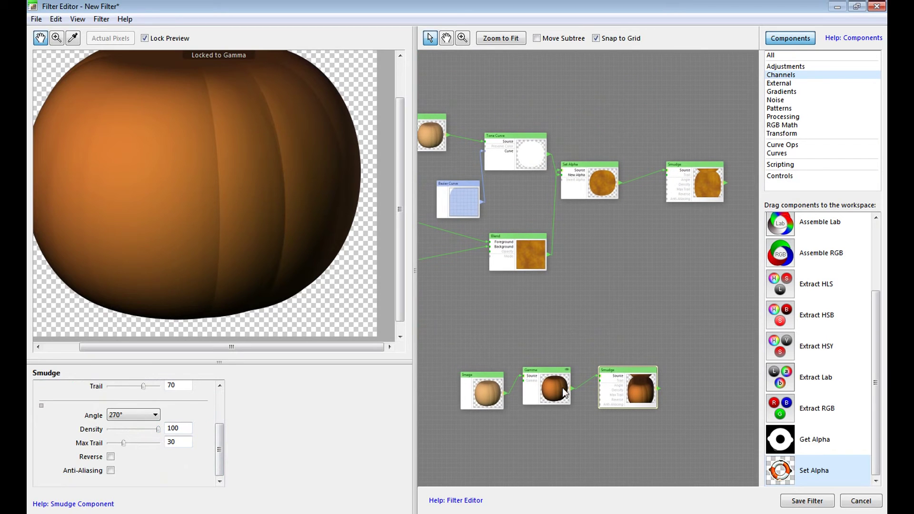
drag(554, 377, 533, 327)
drag(484, 375, 452, 328)
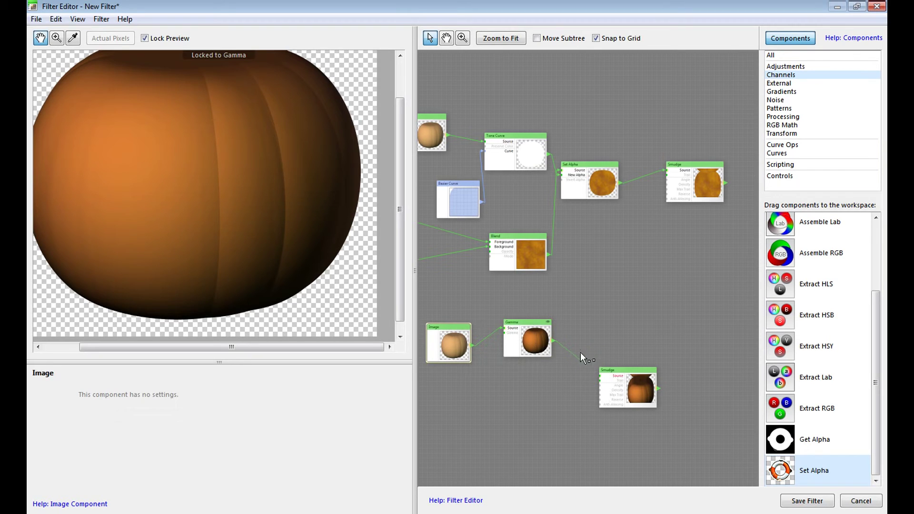
drag(562, 334, 562, 334)
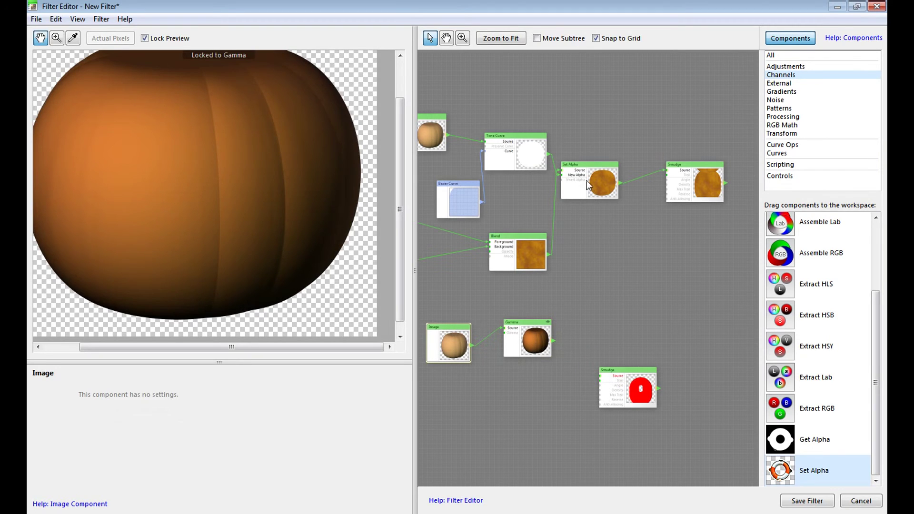
Move Set Alpha down beside Blend, connect it to the lower Smudge's Source, and place that Smudge below the upper one.
drag(582, 163, 586, 220)
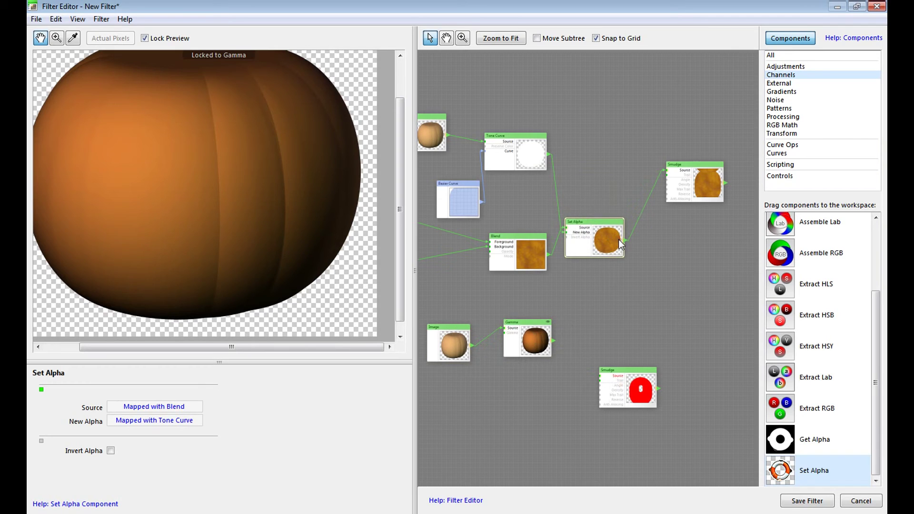
mouse_move(587, 375)
mouse_down()
mouse_move(602, 376)
mouse_move(651, 327)
mouse_move(653, 307)
mouse_up()
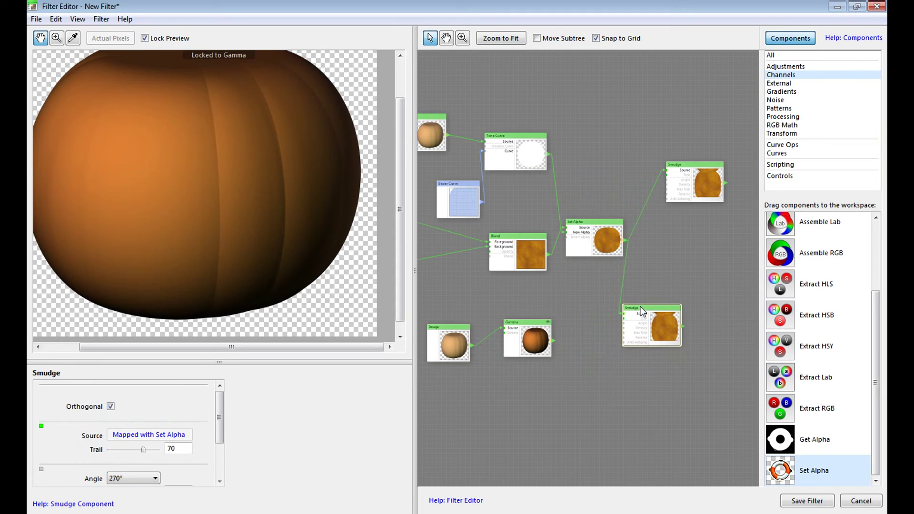
scroll(641, 298, up, 3)
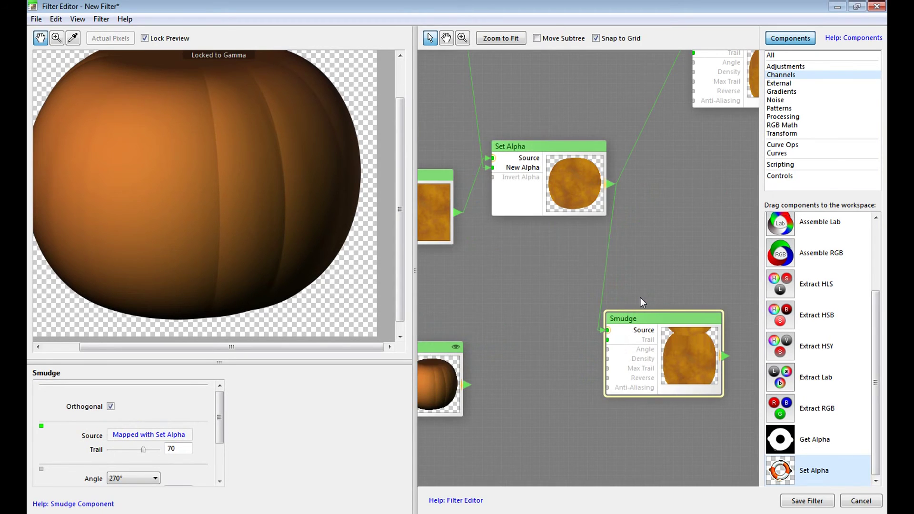
drag(686, 247, 577, 264)
drag(556, 335, 634, 316)
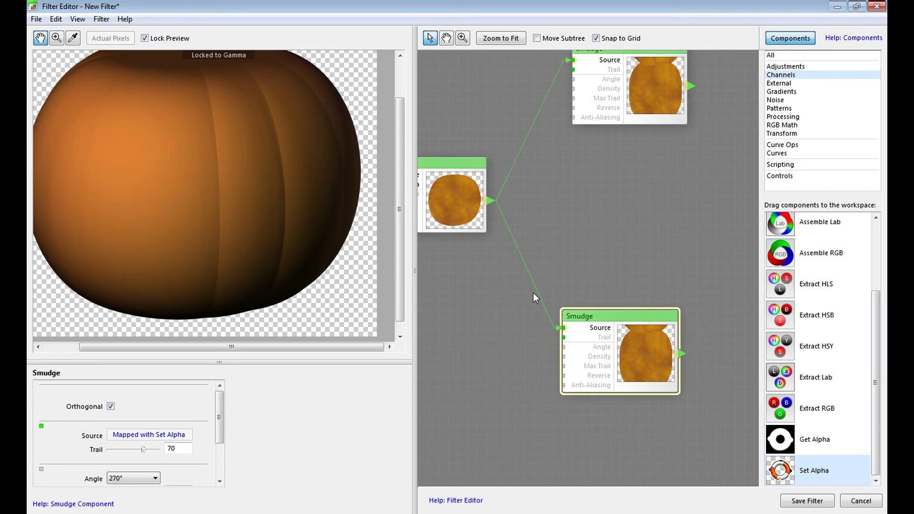
Move the lower Image and Gamma together up and closer to the lower Smudge.
scroll(507, 296, down, 4)
drag(461, 358, 591, 413)
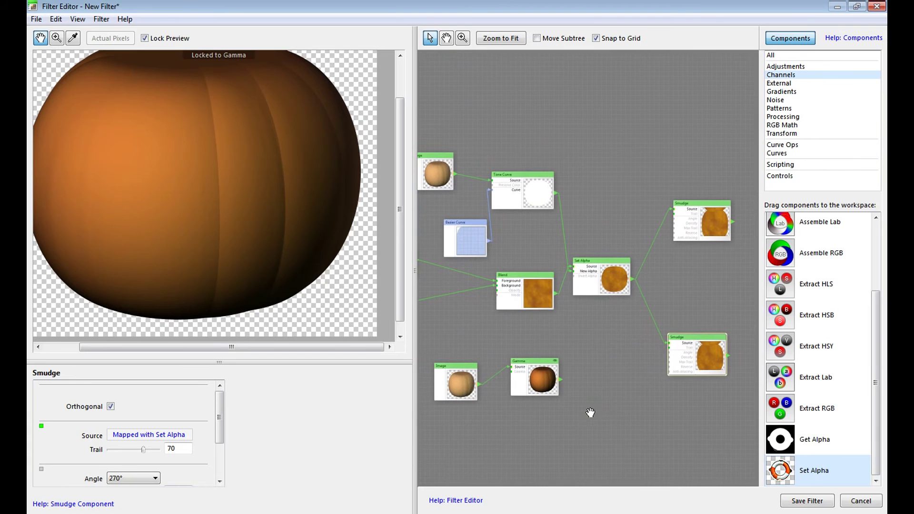
mouse_move(456, 400)
mouse_down()
mouse_move(530, 394)
mouse_move(558, 367)
mouse_up()
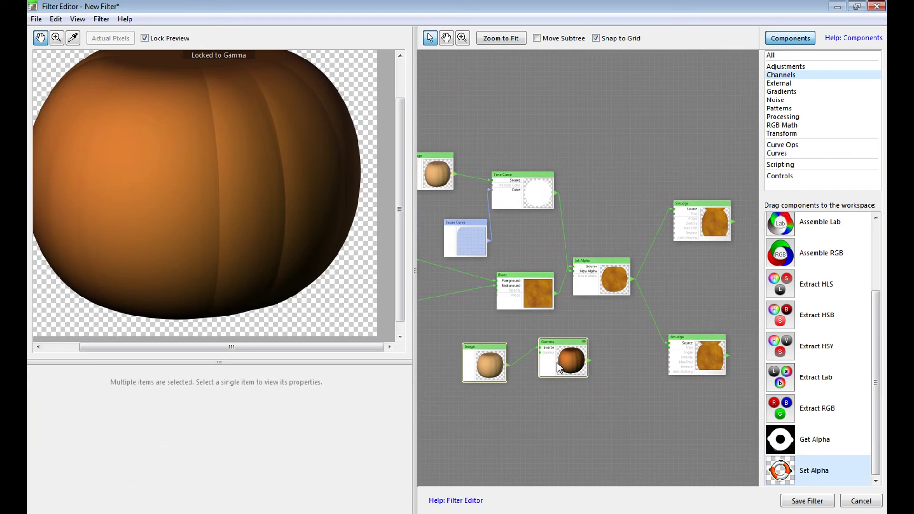
Set Gamma to -100 and connect its output to the Trail inputs of both Smudge components.
click(560, 367)
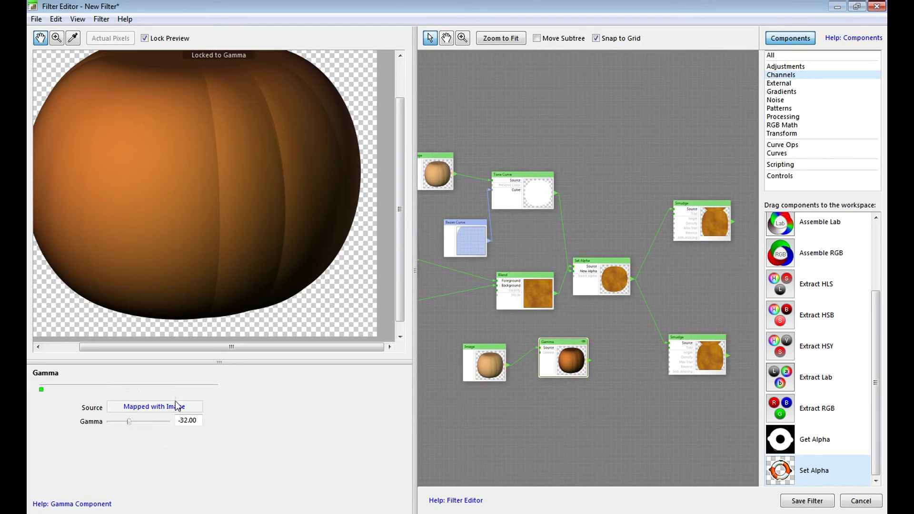
click(126, 426)
drag(124, 424, 107, 424)
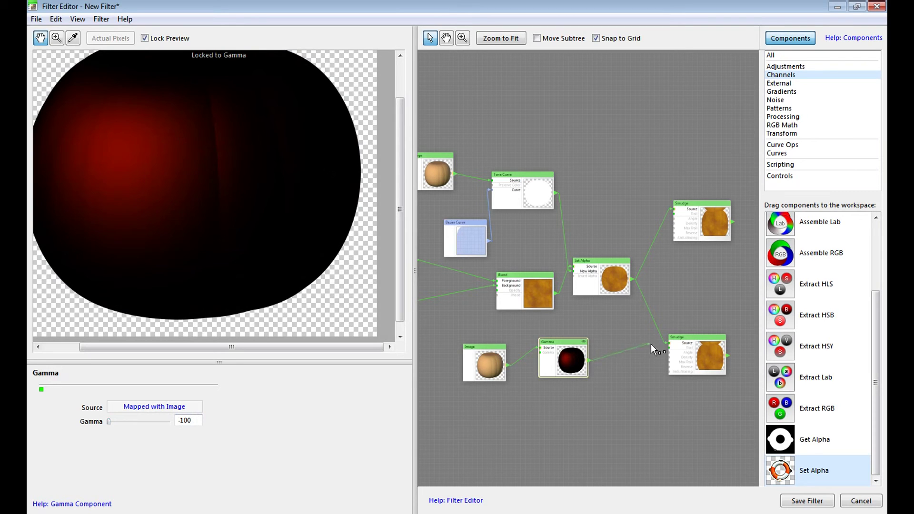
drag(664, 348, 669, 348)
mouse_move(590, 364)
mouse_down()
mouse_move(617, 351)
mouse_move(674, 219)
mouse_up()
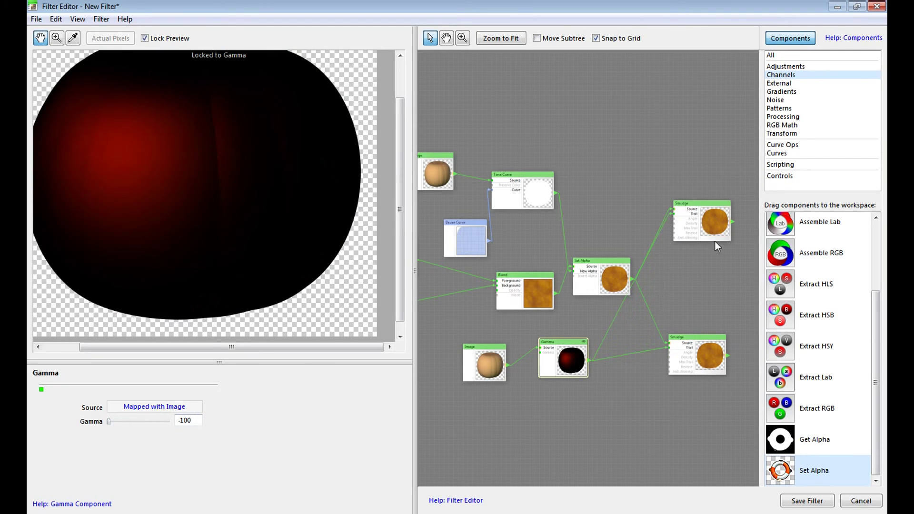
Preview the upper Smudge and examine its smudged texture across the pumpkin.
click(707, 226)
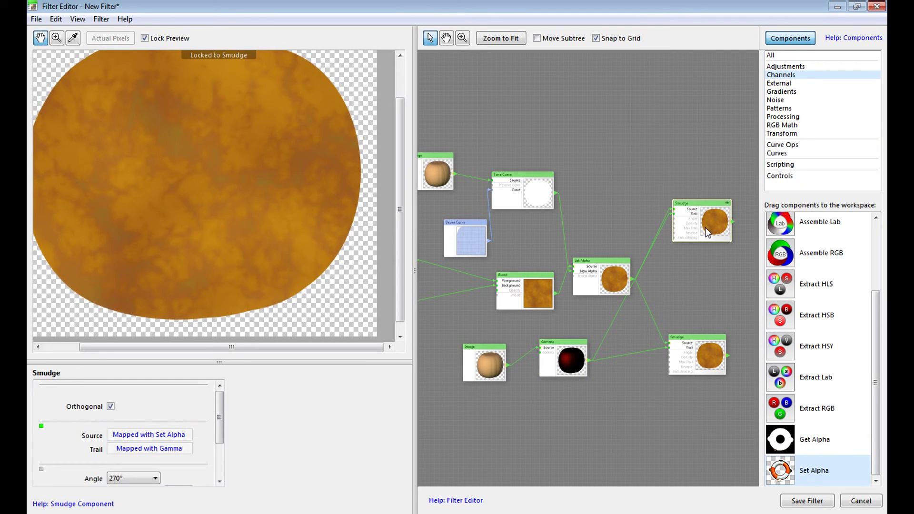
mouse_move(400, 288)
mouse_down()
mouse_move(401, 259)
mouse_move(400, 272)
mouse_up()
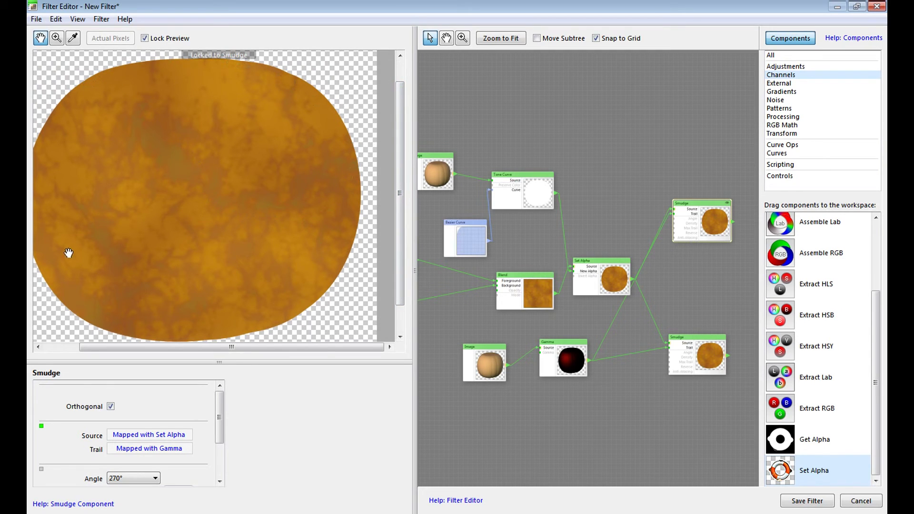
drag(321, 350, 292, 351)
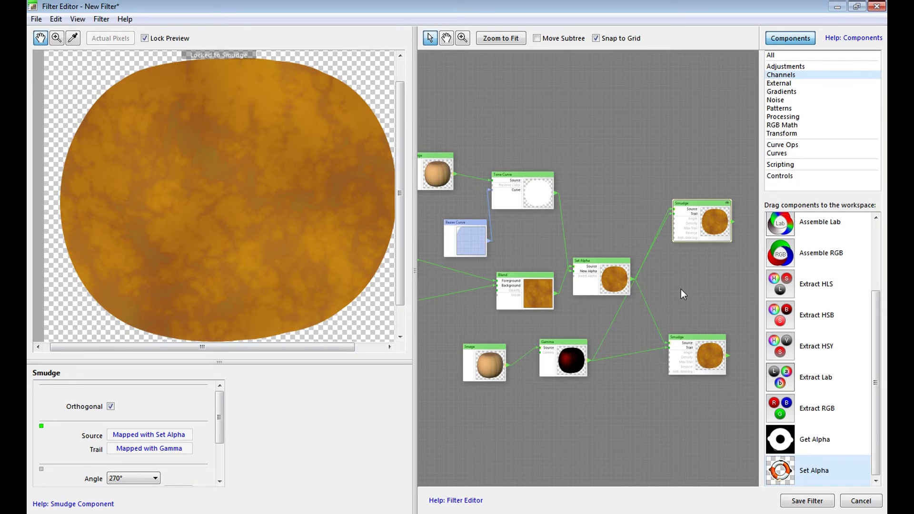
Move the Result component closer to the Smudge components and connect the lower Smudge's output to its Height input.
drag(684, 293, 607, 272)
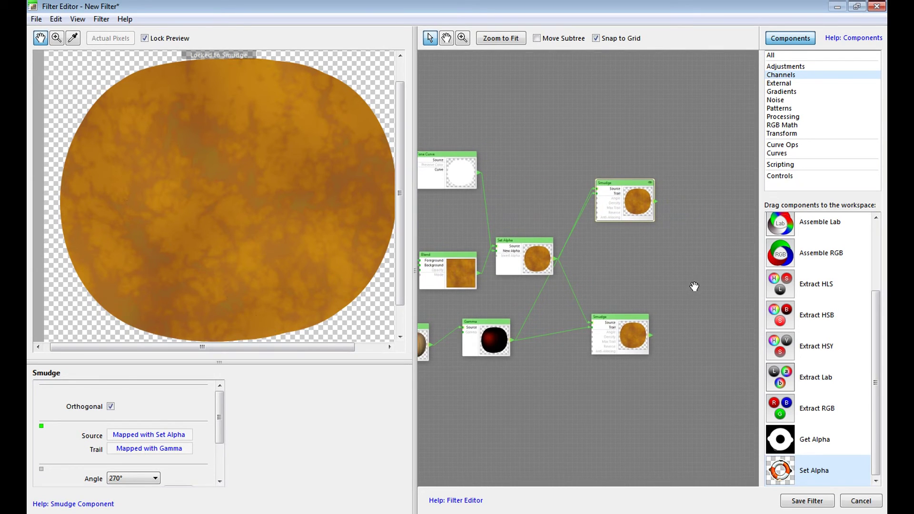
drag(695, 286, 571, 289)
drag(686, 328, 577, 307)
drag(689, 281, 483, 253)
drag(466, 348, 610, 374)
drag(622, 276, 686, 284)
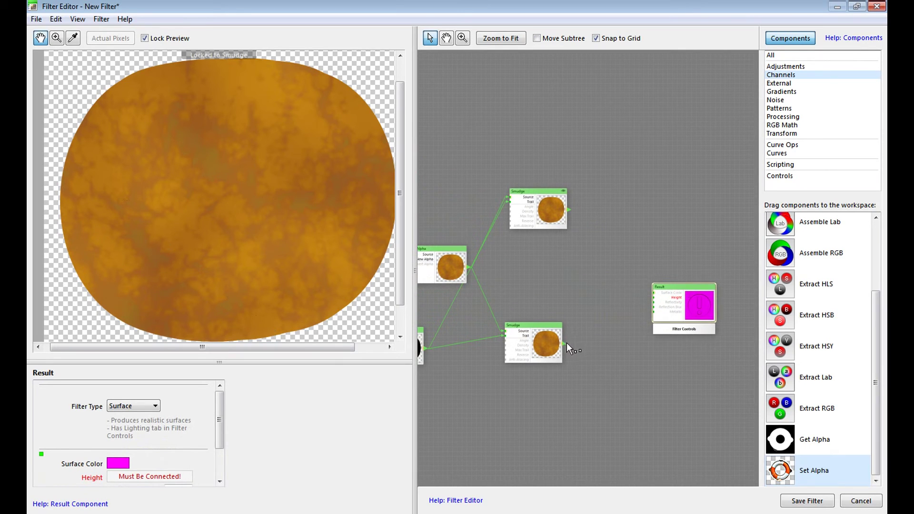
drag(652, 301, 654, 299)
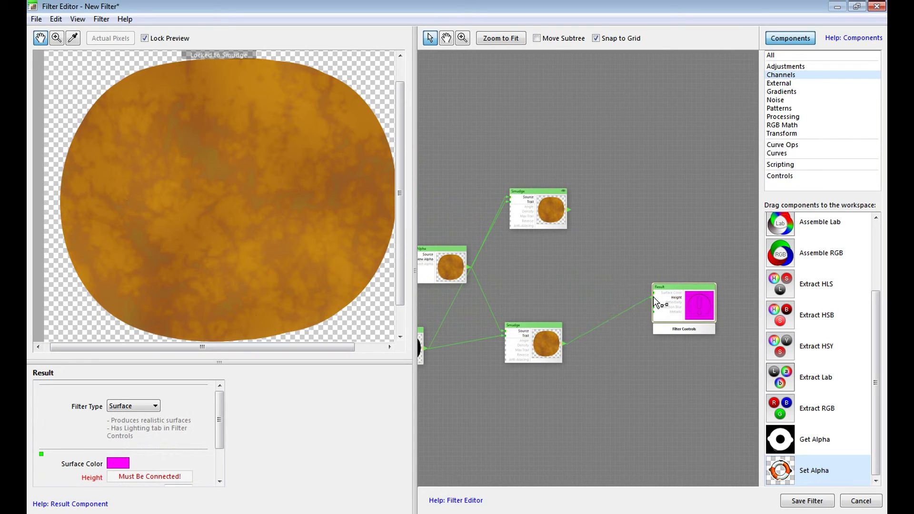
Add an External Image component between the two Smudge components, shifting the upper Smudge to make room.
click(549, 220)
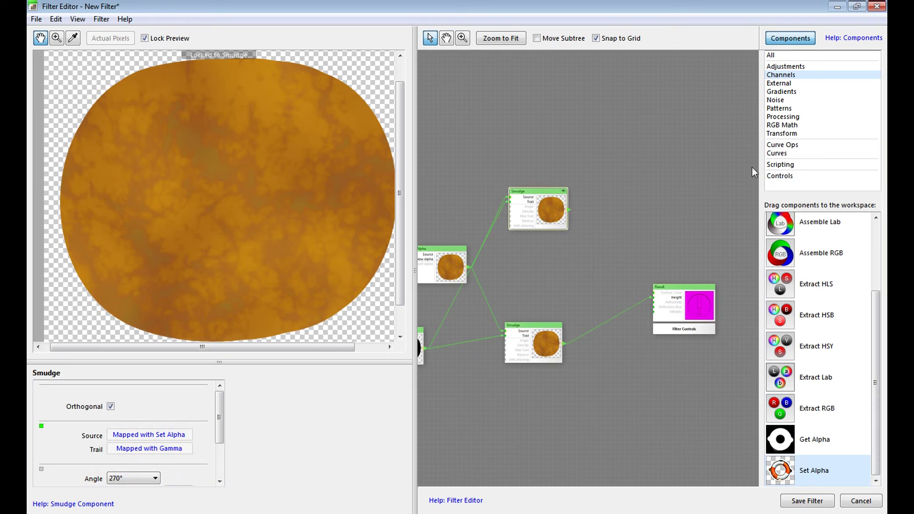
click(781, 84)
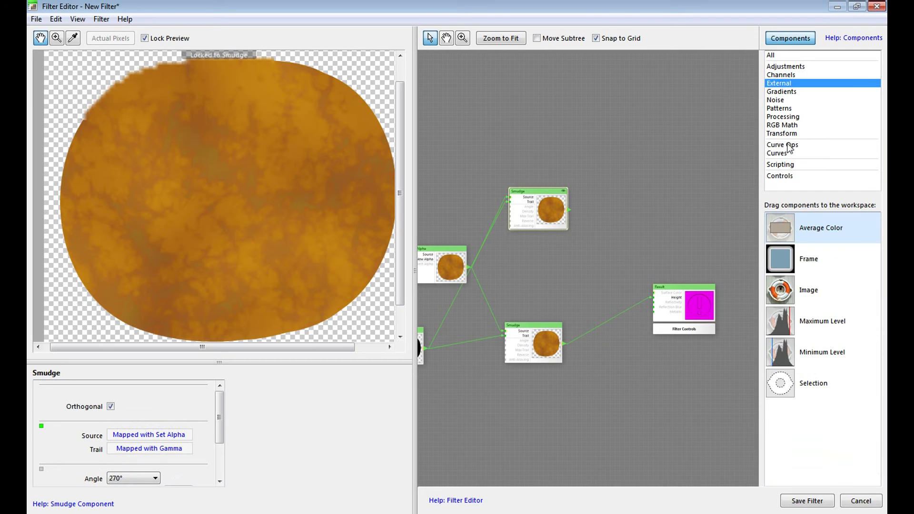
drag(781, 293, 520, 252)
drag(550, 190, 564, 188)
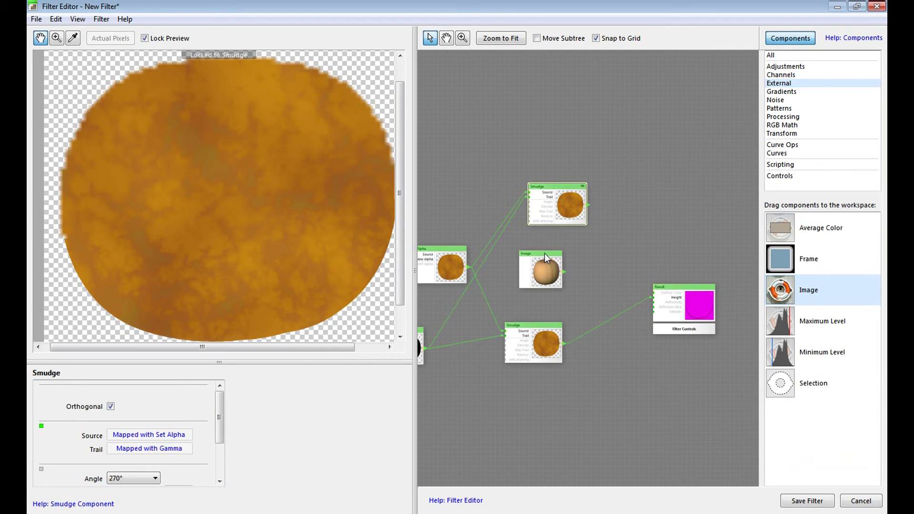
drag(545, 254, 551, 235)
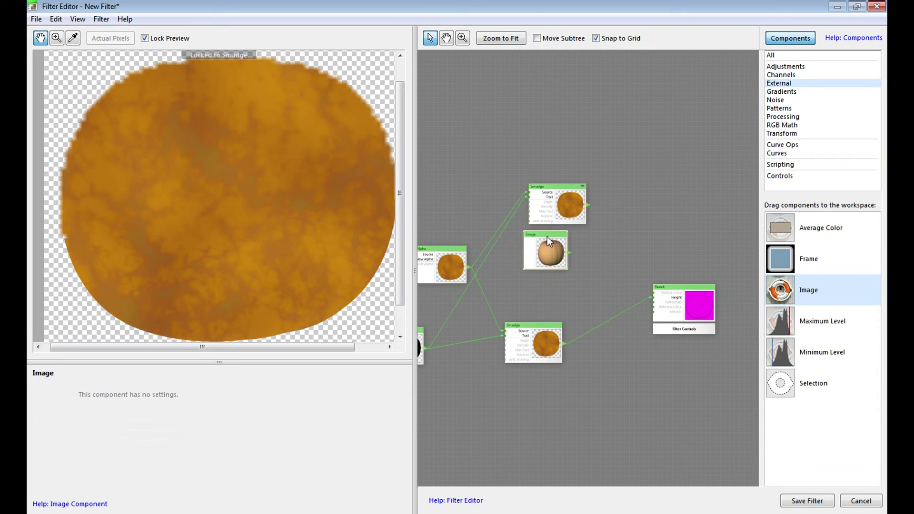
drag(547, 235, 566, 244)
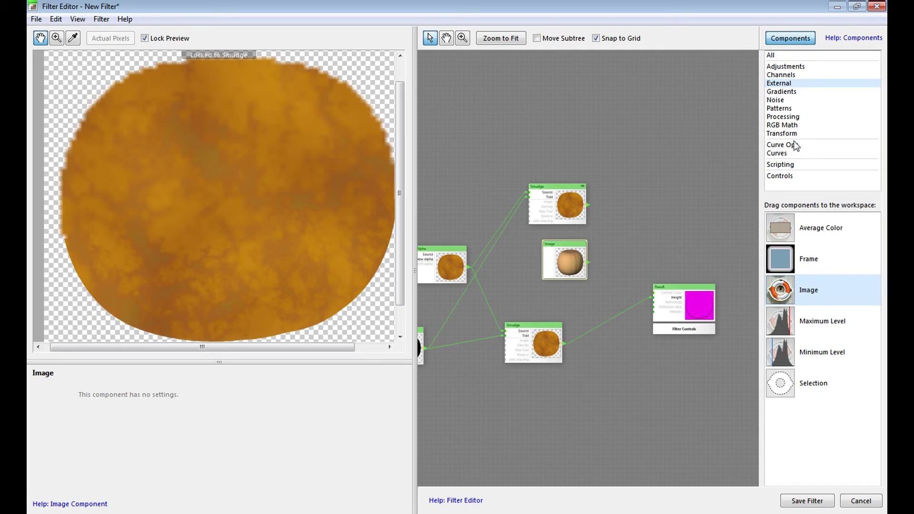
Add a Blend component and a third Smudge component above the Result.
click(785, 117)
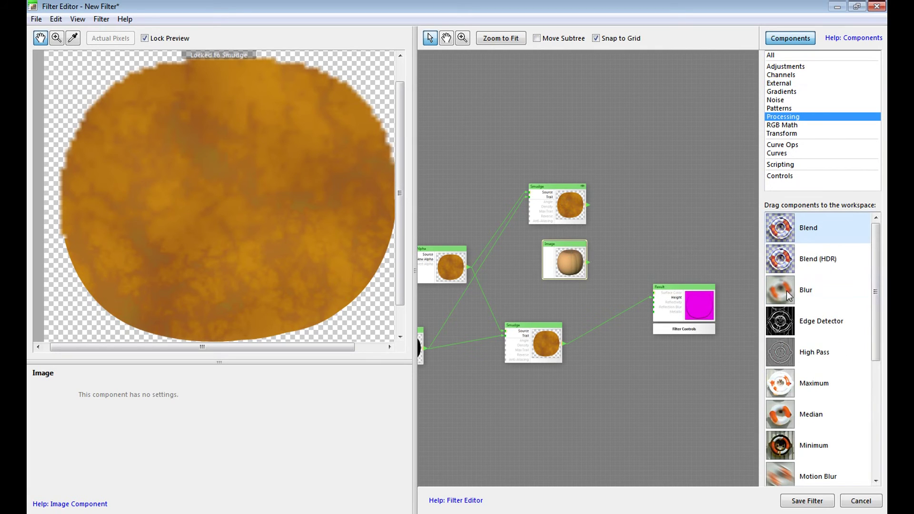
drag(788, 234, 719, 201)
drag(649, 164, 649, 164)
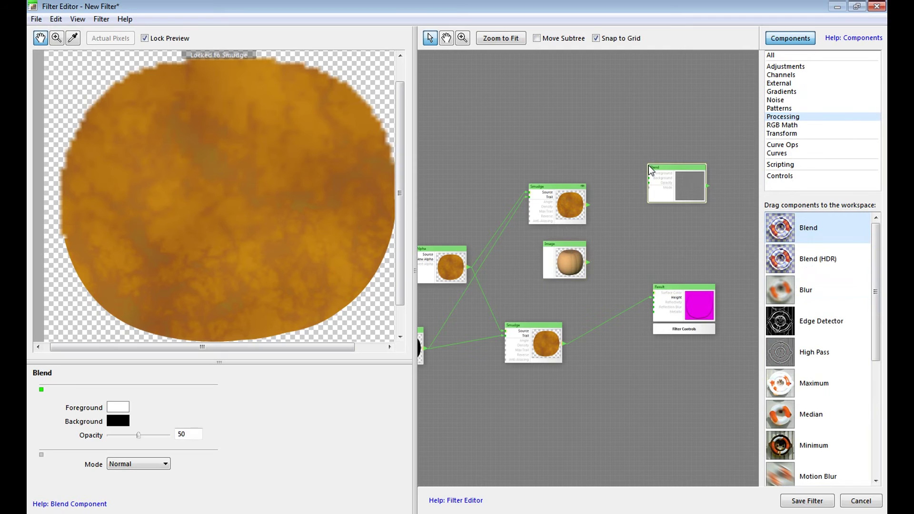
scroll(877, 327, down, 5)
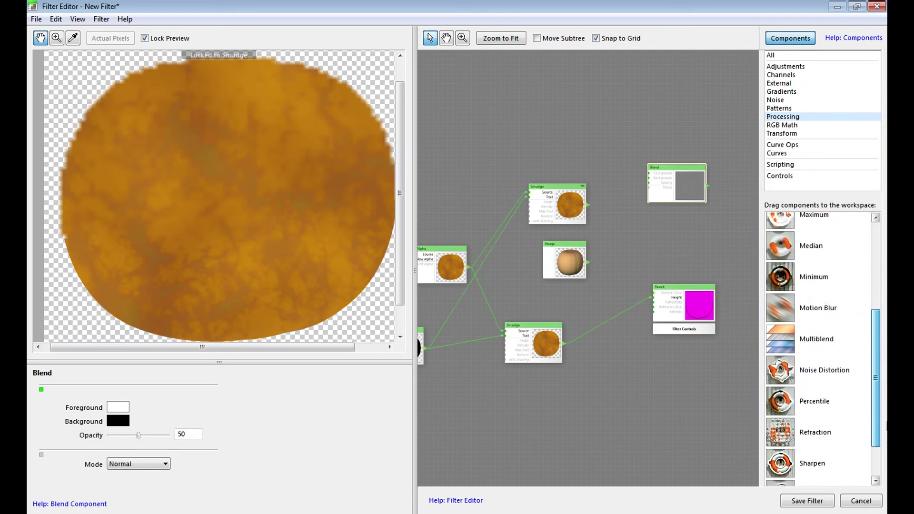
drag(788, 436, 676, 228)
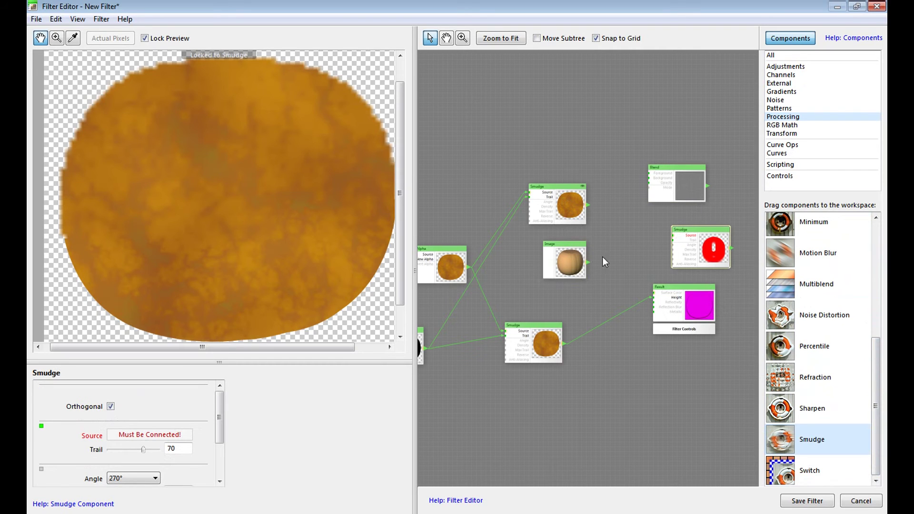
Arrange the new Image and the third Smudge side by side beneath the upper Smudge.
drag(570, 245, 609, 250)
drag(688, 233, 530, 246)
drag(664, 240, 586, 253)
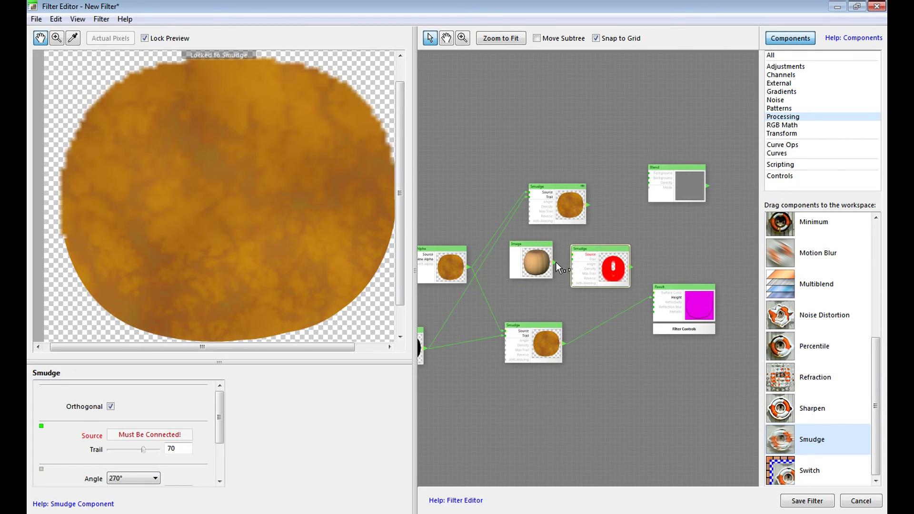
Connect Image to the third Smudge's Source and Gamma to its Trail, and raise its Density to the maximum.
drag(569, 253, 570, 253)
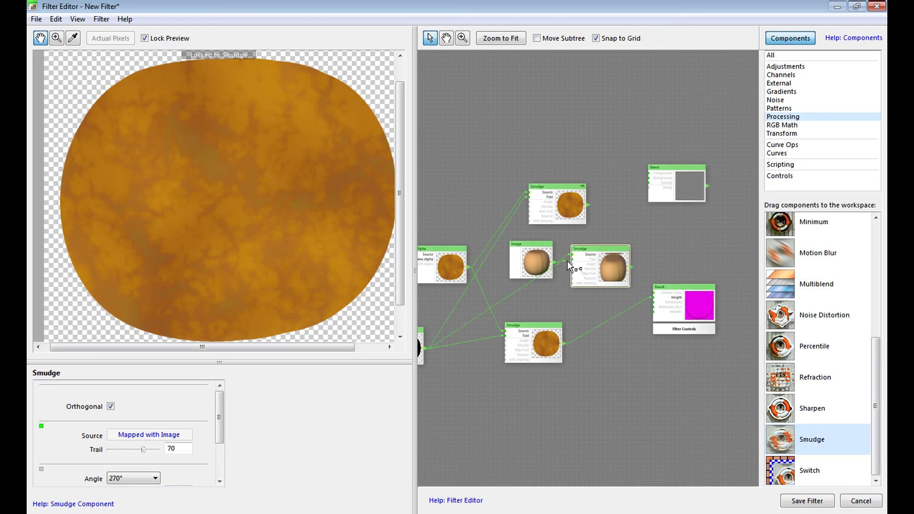
drag(571, 259, 573, 259)
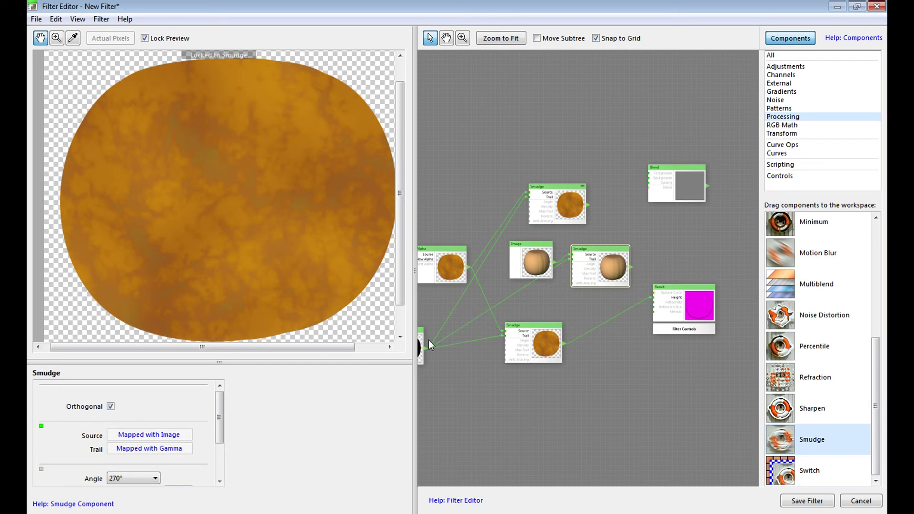
drag(220, 419, 213, 453)
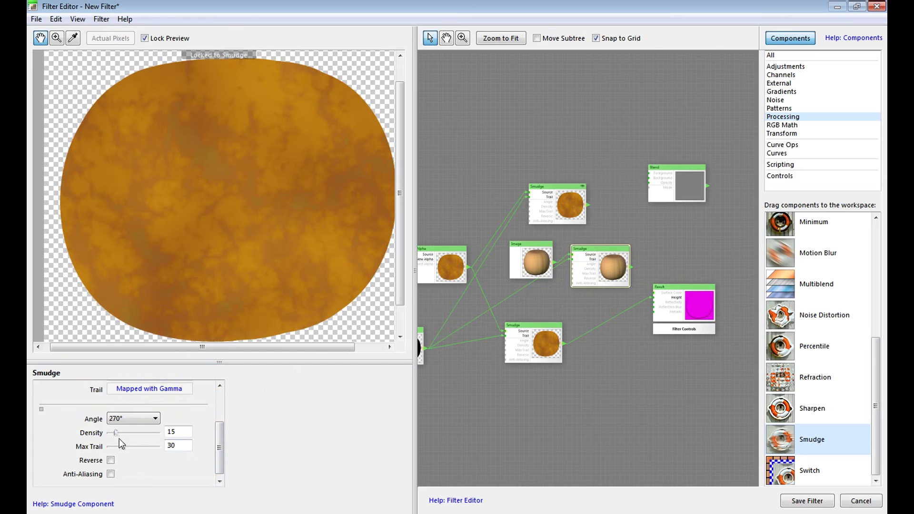
drag(116, 433, 161, 433)
Align the upper Smudge over the third one, move Result down and away, and place the new Blend beside the two Smudges.
drag(567, 188, 605, 193)
drag(683, 359, 522, 362)
click(528, 288)
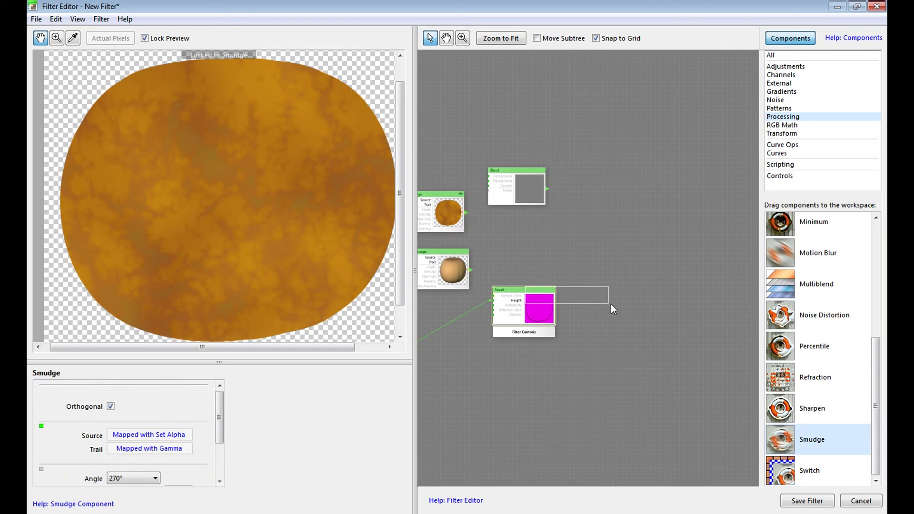
drag(528, 287, 612, 328)
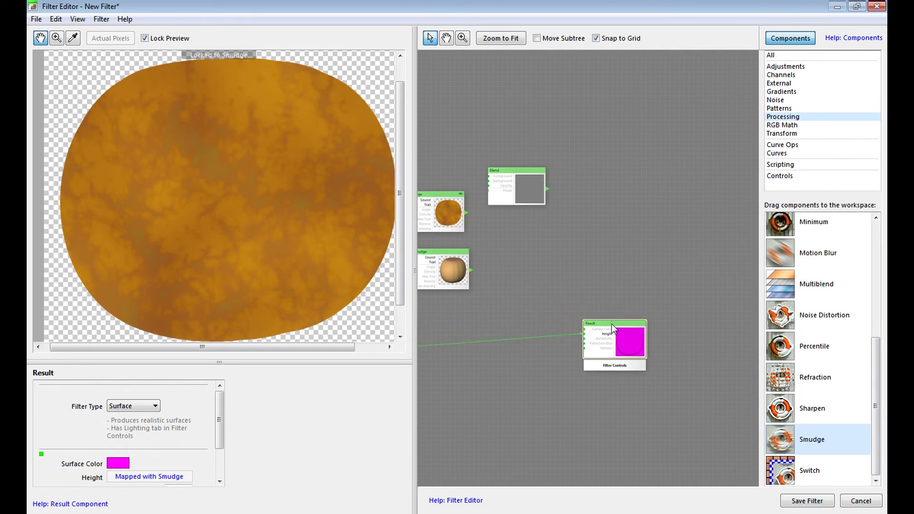
drag(515, 182, 513, 222)
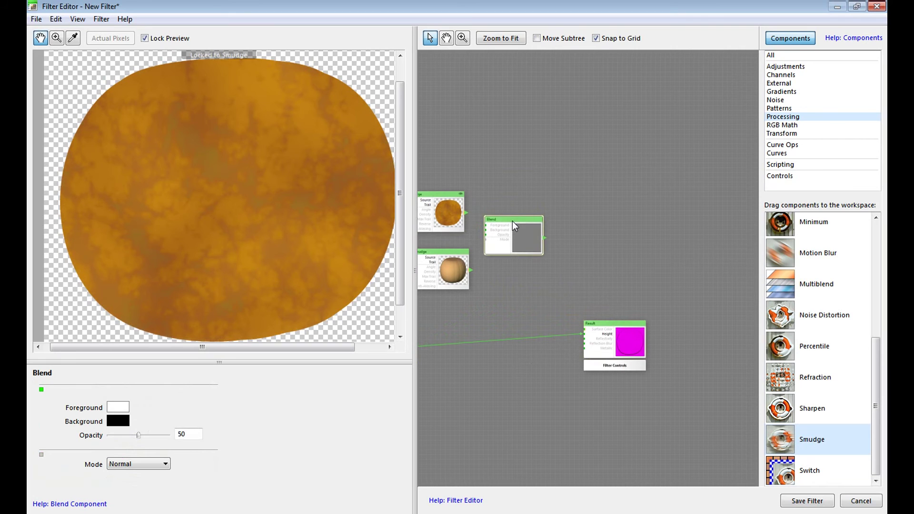
Connect the upper Smudge to the new Blend's Foreground and the third Smudge to its Background, and preview the Blend.
scroll(511, 236, up, 3)
drag(496, 283, 567, 284)
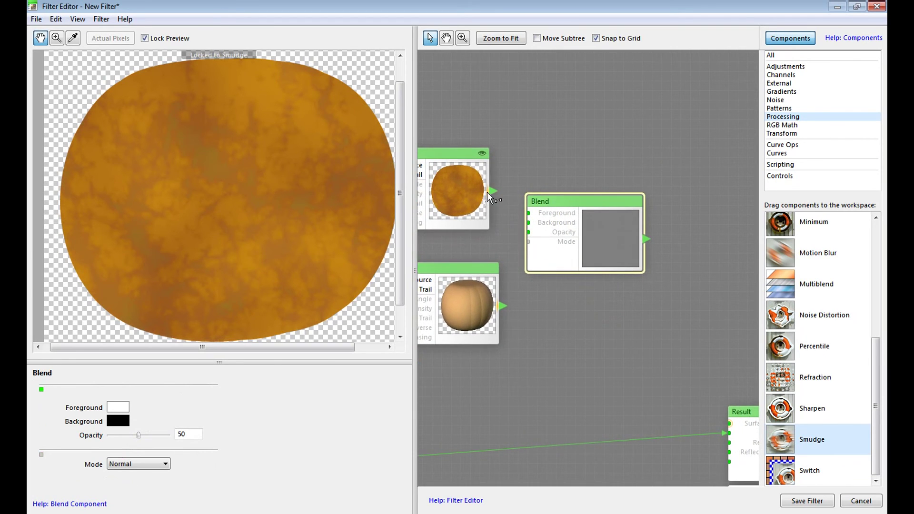
drag(494, 193, 529, 213)
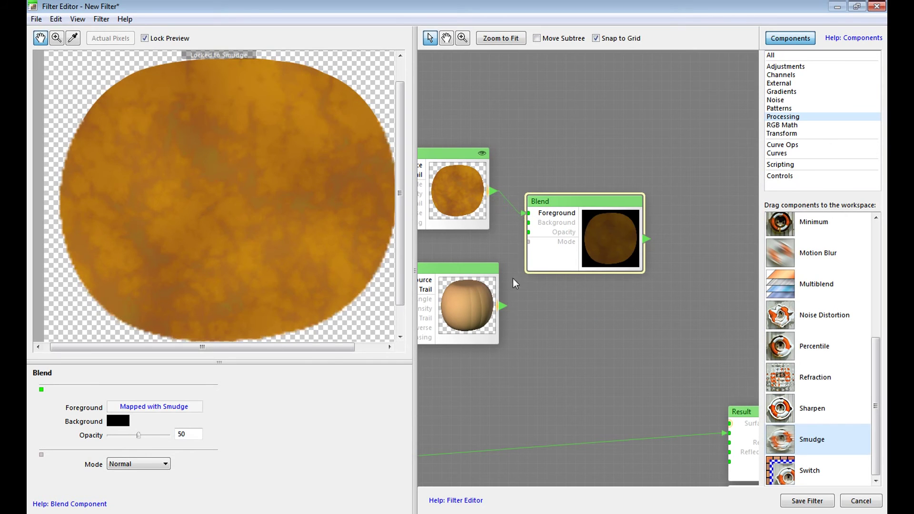
mouse_move(504, 306)
mouse_down()
mouse_move(513, 288)
mouse_move(509, 238)
mouse_move(528, 224)
mouse_up()
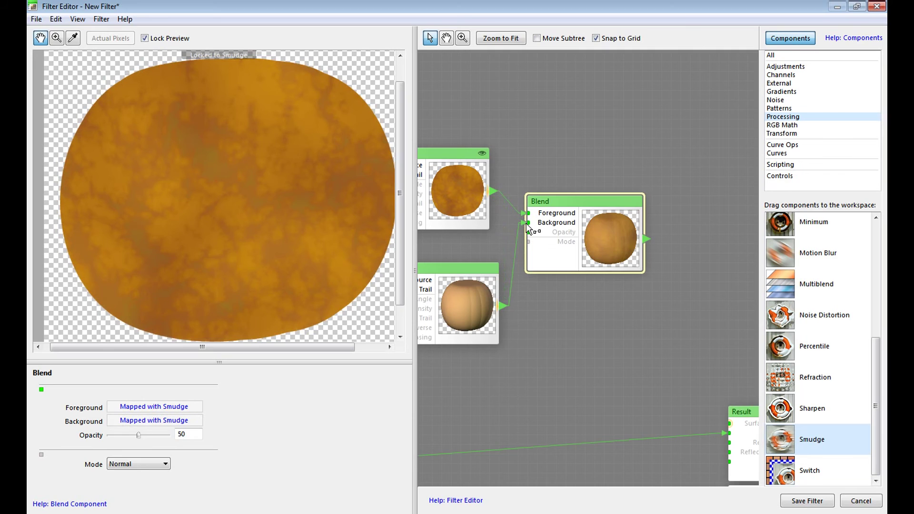
double_click(604, 244)
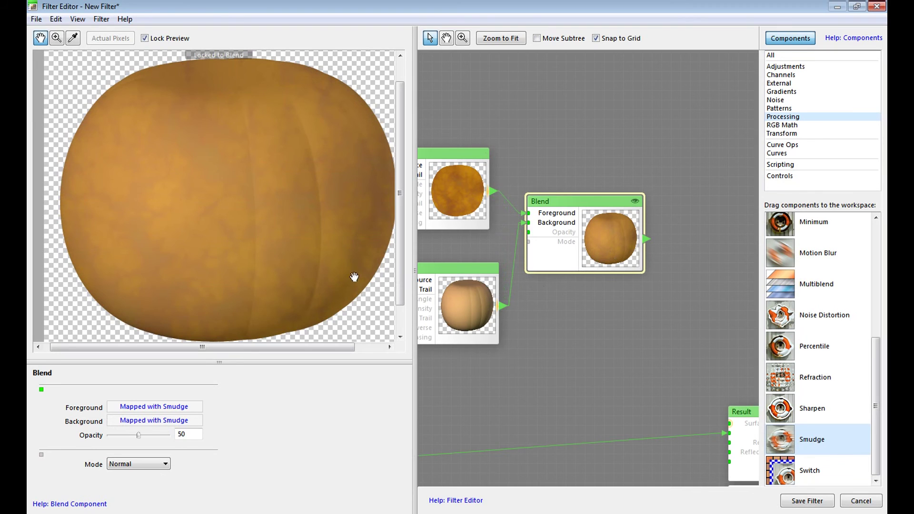
drag(403, 212, 400, 227)
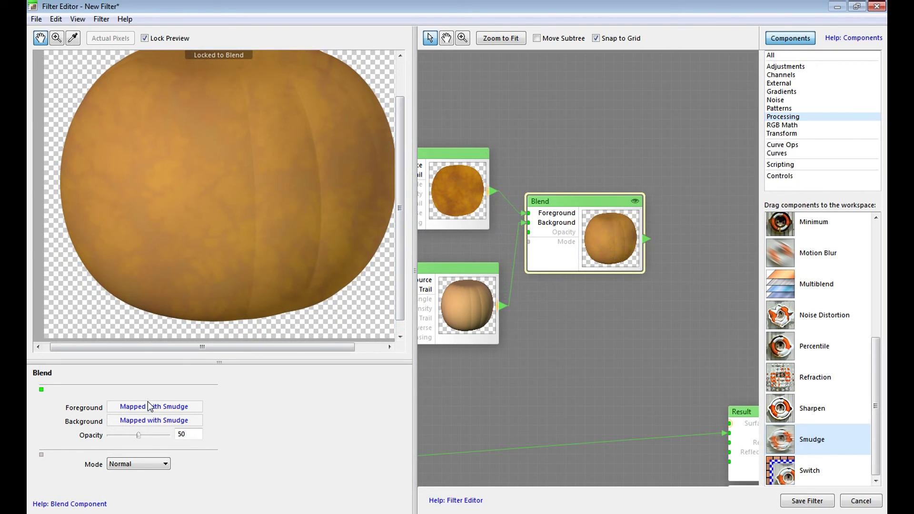
Try the Linear Light mode on the Blend with the Opacity set to 42.
click(164, 465)
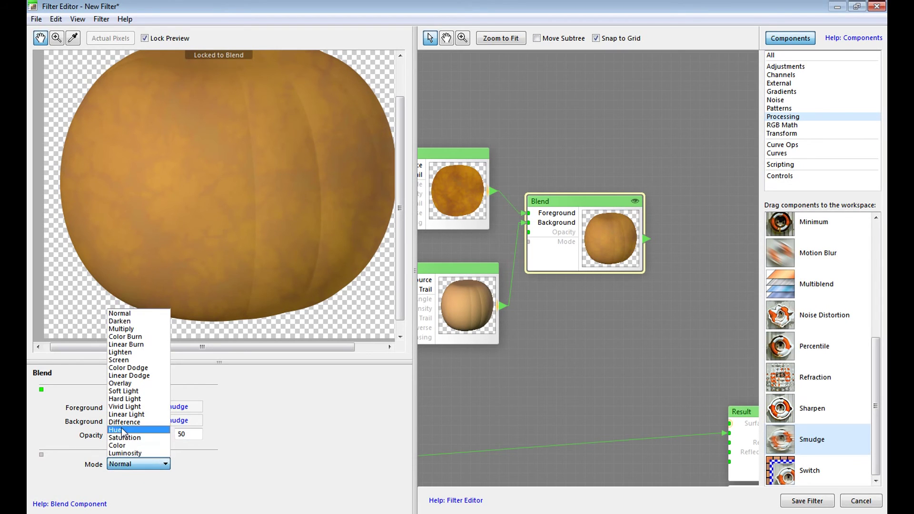
click(116, 415)
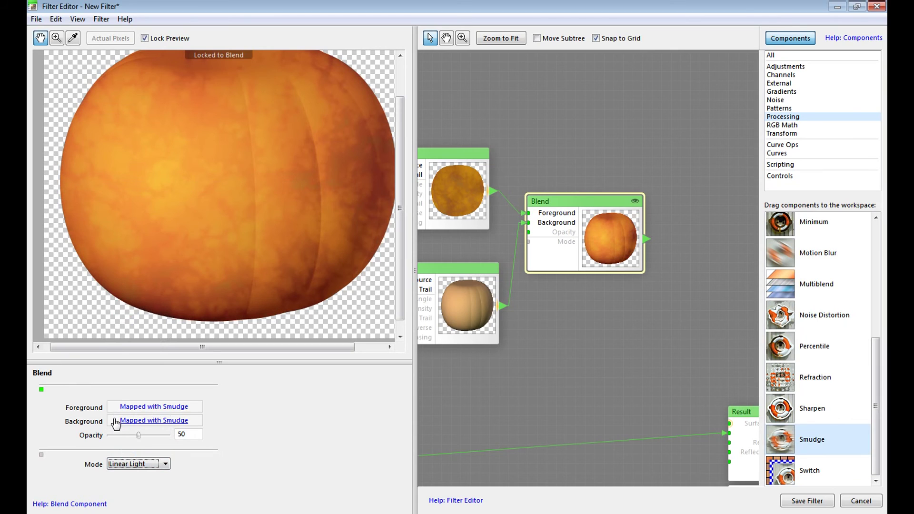
click(139, 436)
drag(140, 435, 132, 435)
drag(131, 434, 134, 433)
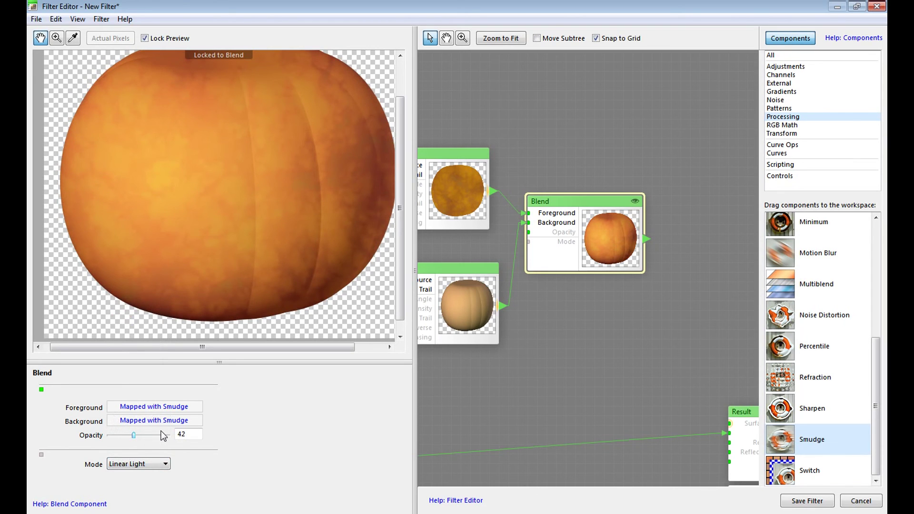
Set the Blend's Mode to Overlay and its Opacity to 86.
click(165, 464)
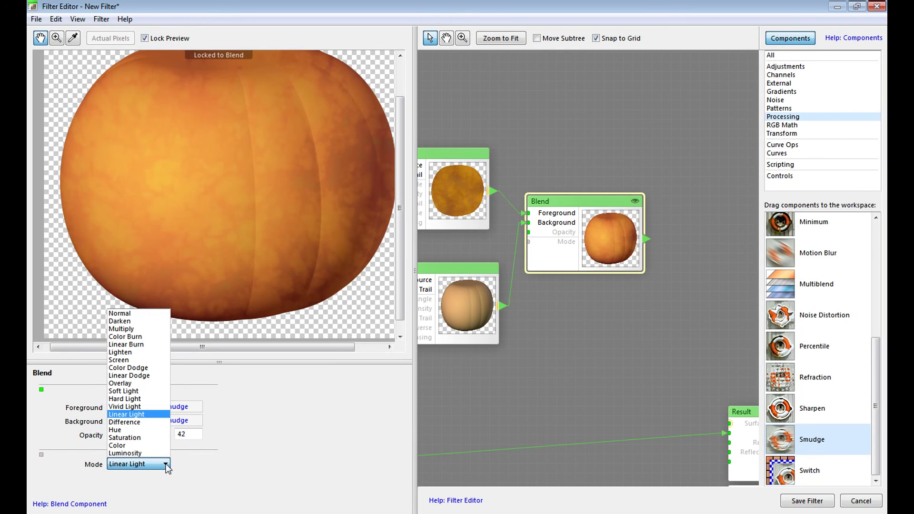
click(128, 385)
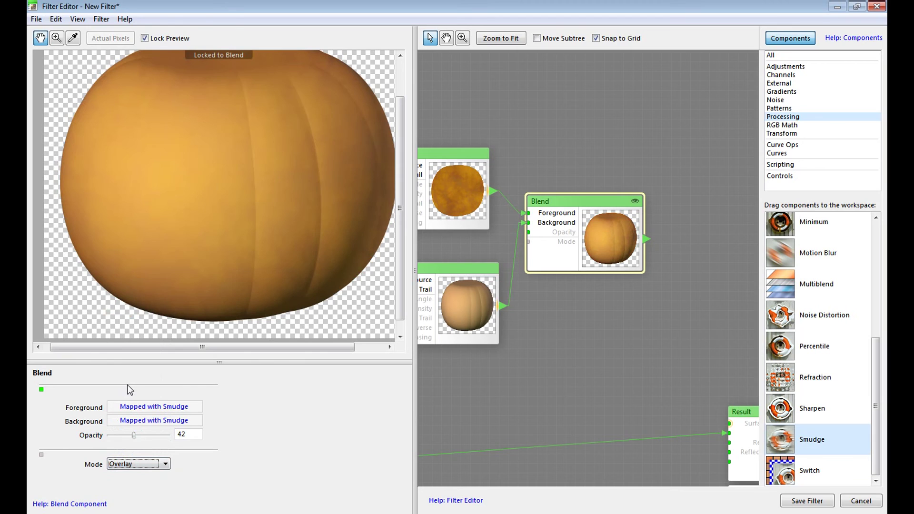
drag(134, 436, 150, 433)
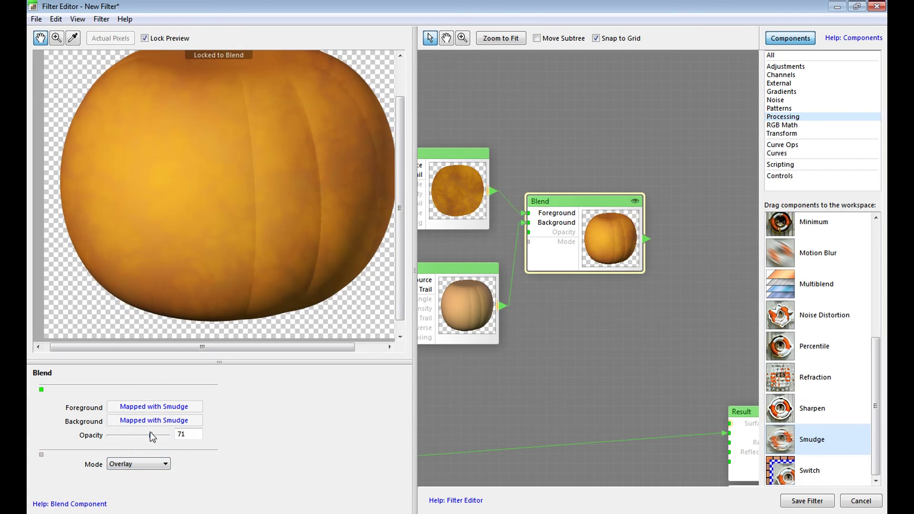
drag(150, 433, 154, 433)
drag(154, 434, 159, 434)
Connect the Blend's output to the Result component's Surface Color input.
drag(652, 334, 530, 245)
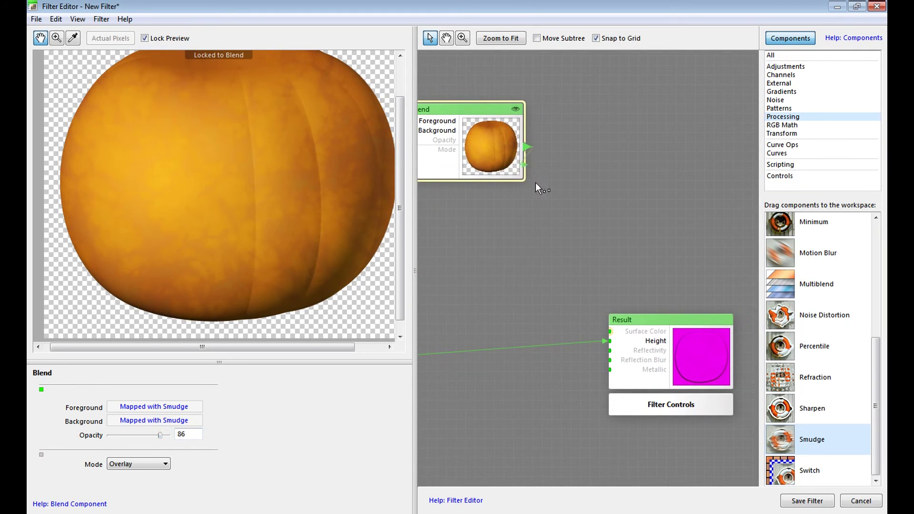
drag(591, 324, 608, 332)
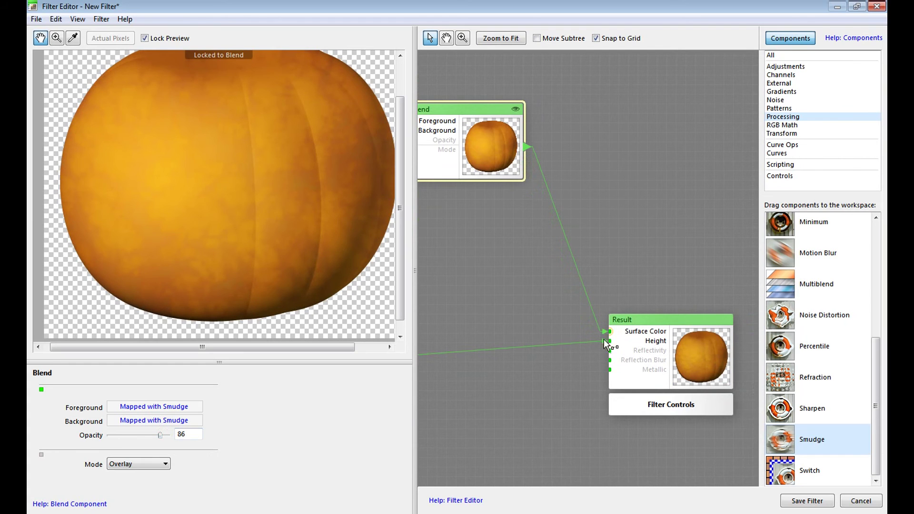
Preview the Result component and set the Surface Height in the filter's lighting settings to 4.
click(699, 360)
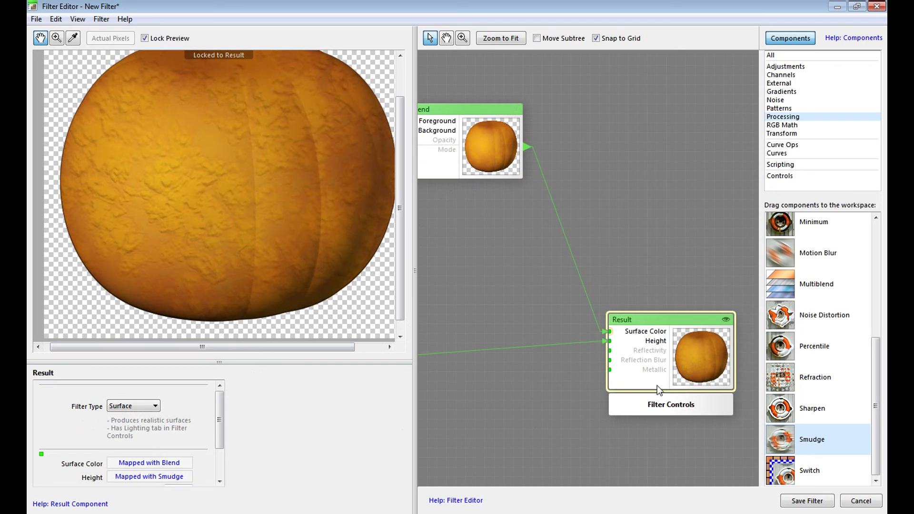
click(708, 408)
click(127, 378)
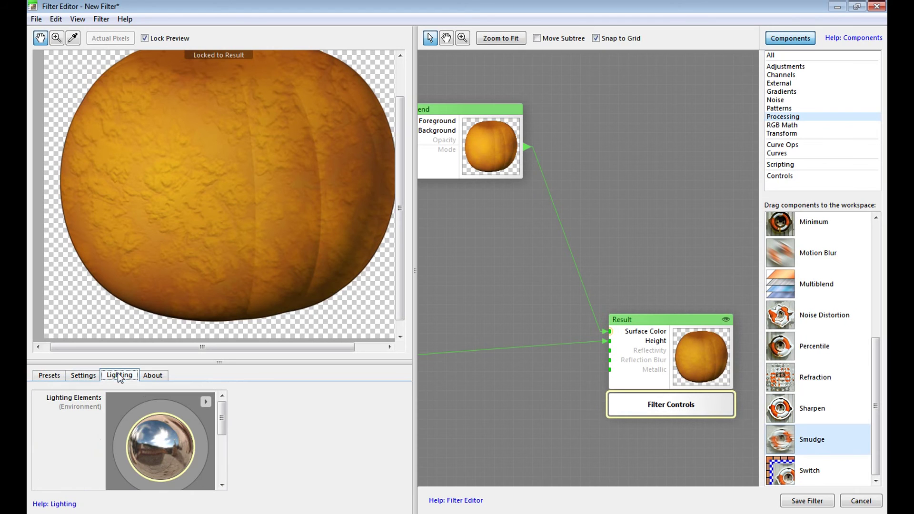
drag(344, 353, 337, 261)
drag(225, 362, 227, 393)
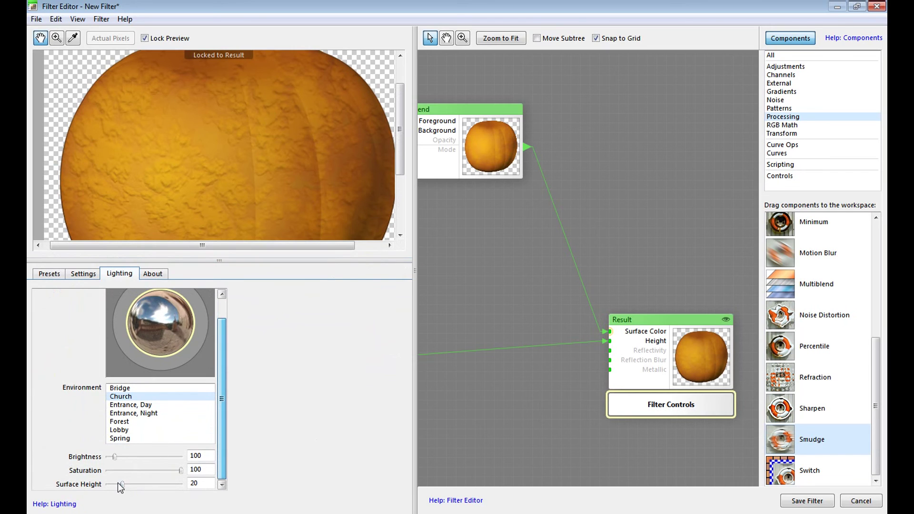
drag(122, 484, 109, 486)
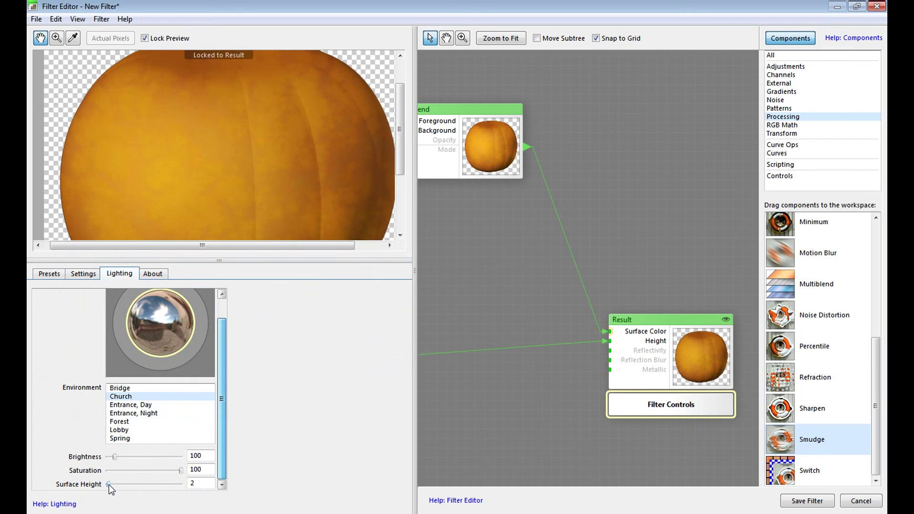
drag(109, 485, 113, 485)
drag(114, 484, 110, 483)
drag(110, 485, 111, 485)
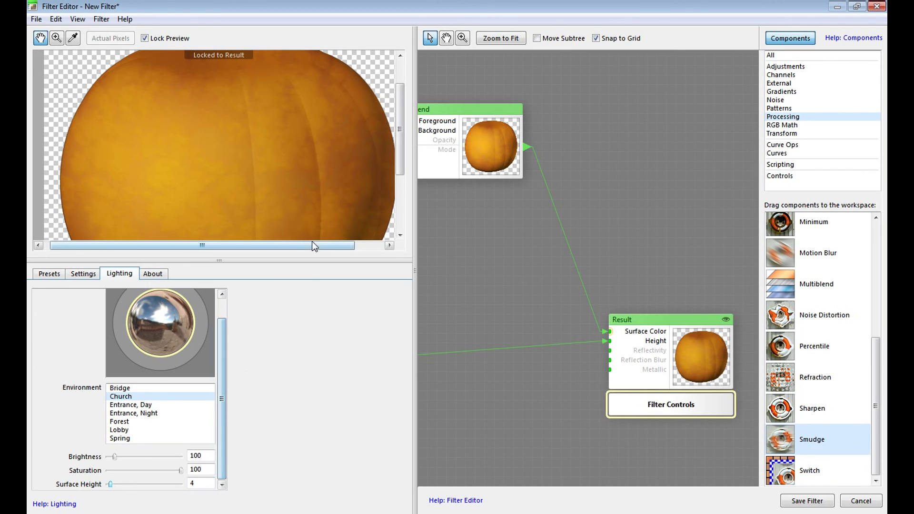
drag(285, 261, 280, 360)
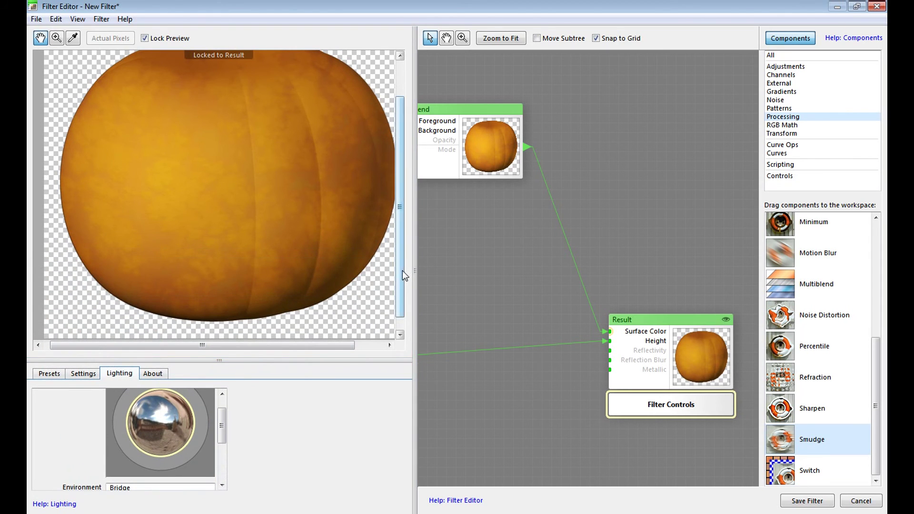
Set the Gamma component that drives the Smudge trails to -62.
scroll(403, 249, up, 2)
scroll(403, 249, up, 1)
scroll(402, 250, down, 2)
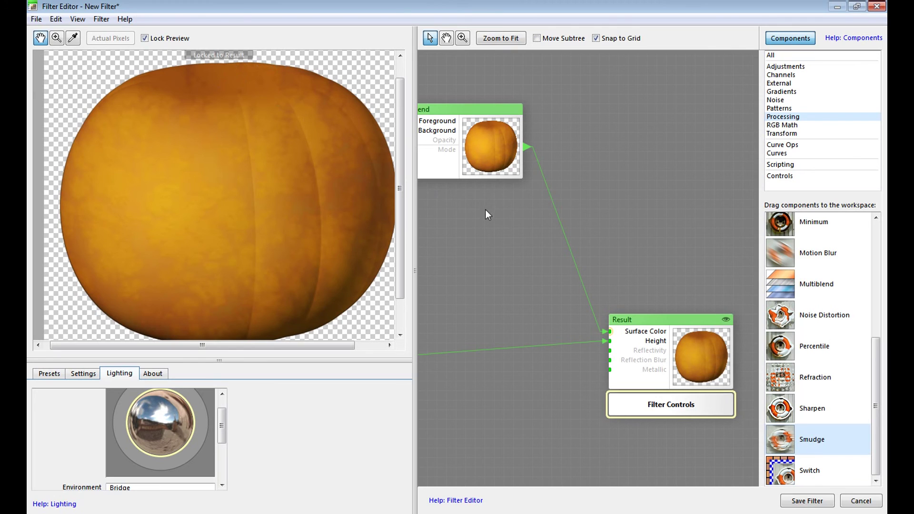
mouse_move(469, 226)
mouse_down()
mouse_move(578, 221)
mouse_move(631, 239)
mouse_up()
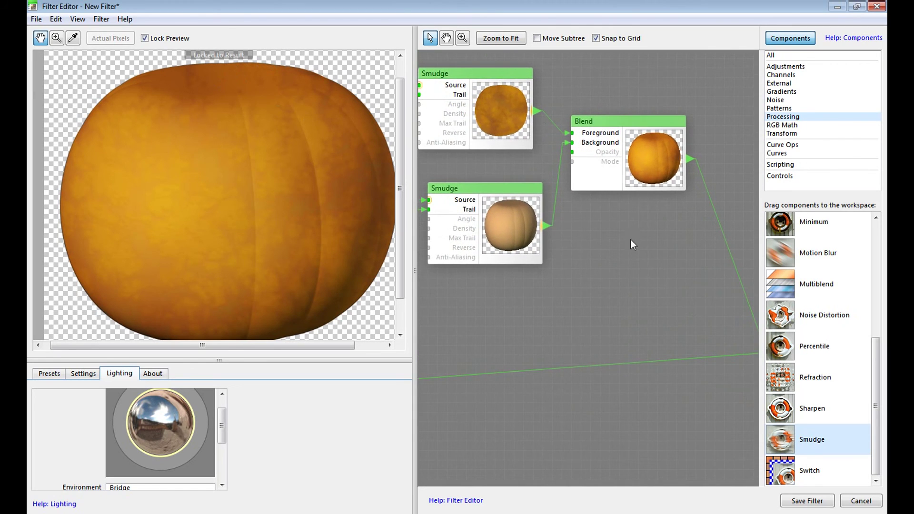
drag(472, 271, 602, 289)
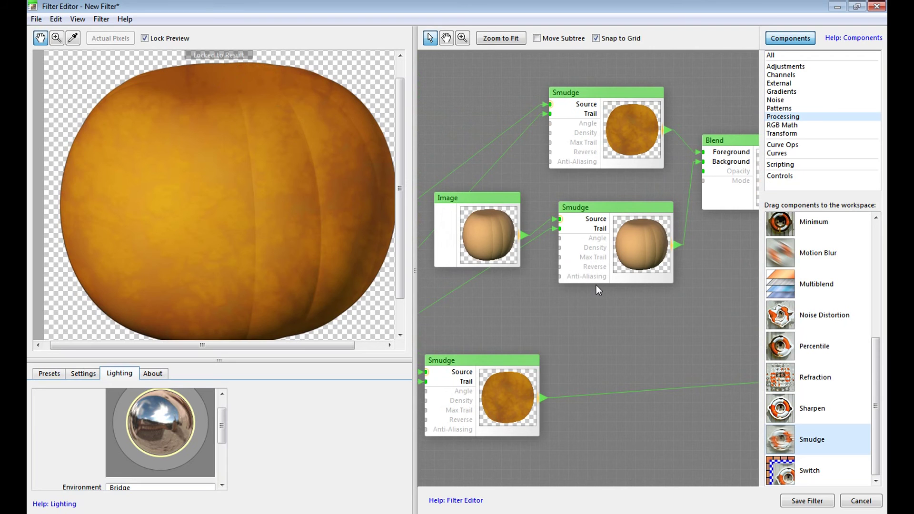
drag(474, 272, 662, 234)
drag(478, 354, 581, 319)
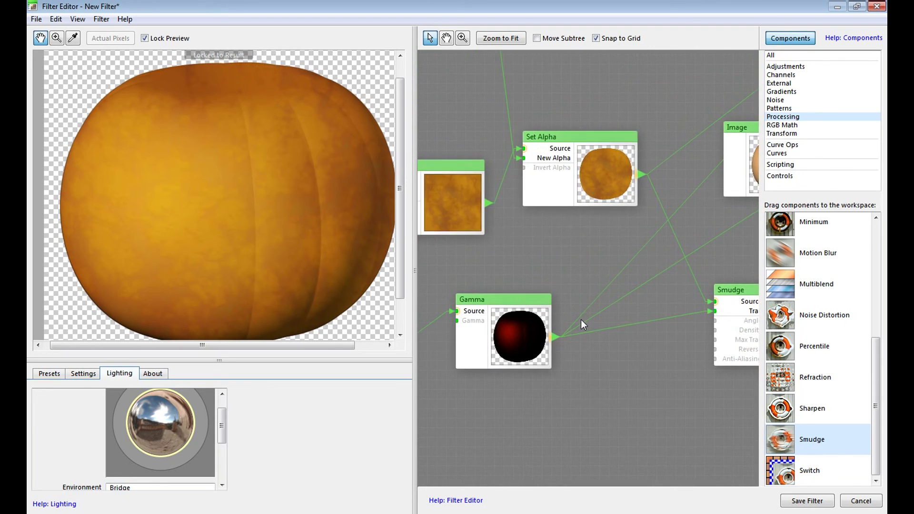
drag(445, 372, 522, 332)
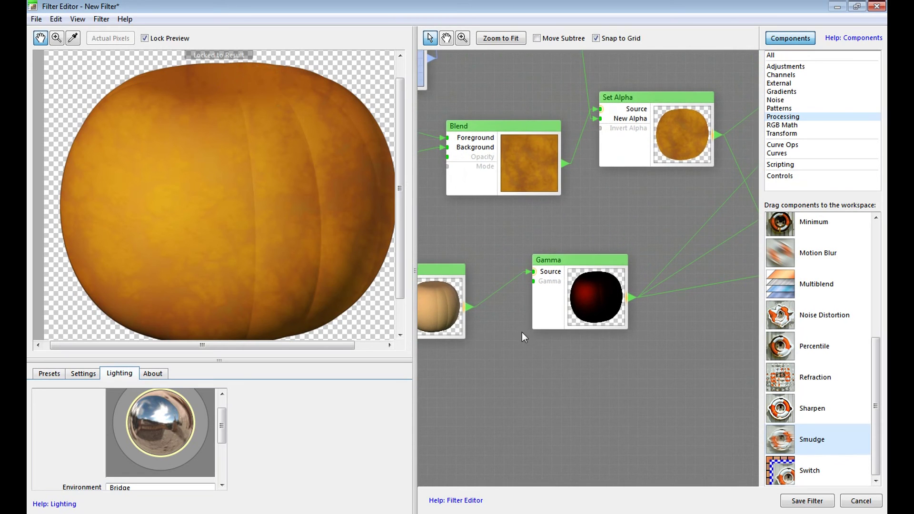
click(582, 304)
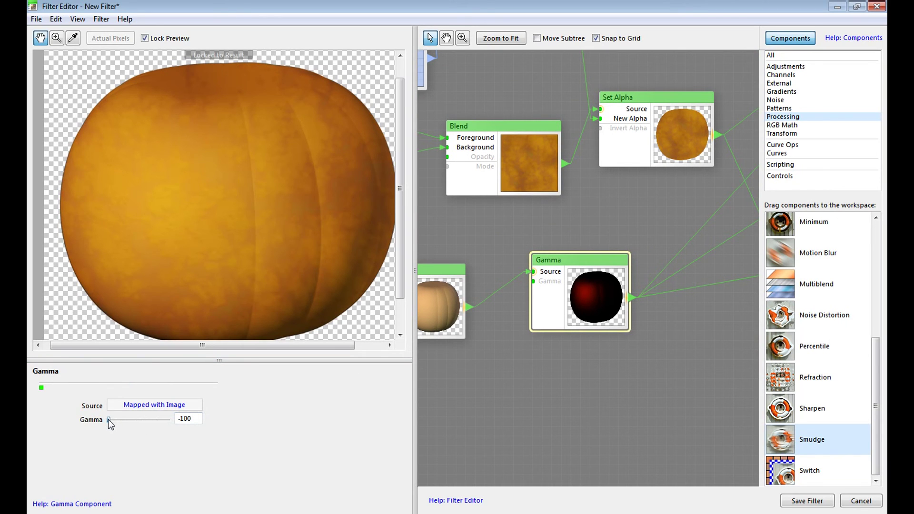
drag(109, 418, 119, 419)
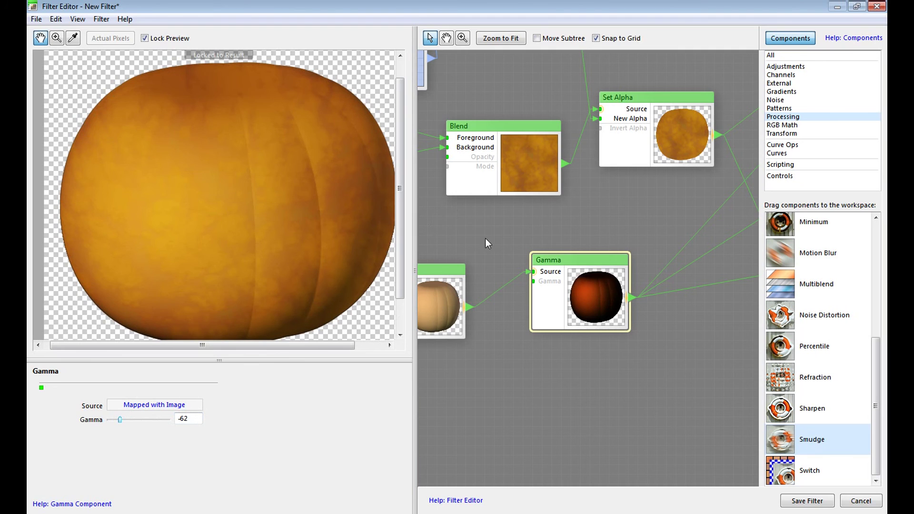
Move the Gamma component aside, add a Tone Curve before it, and connect the pumpkin Image to the Tone Curve's Source.
drag(570, 256, 677, 265)
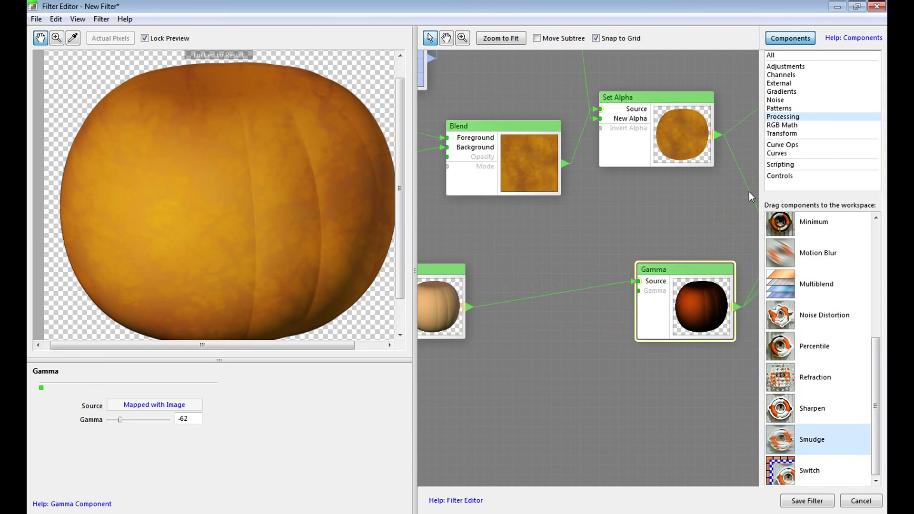
click(786, 67)
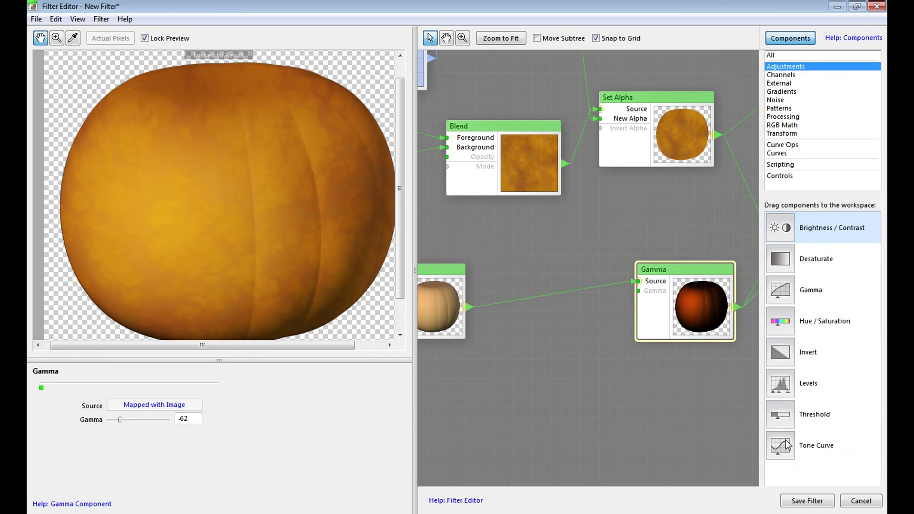
drag(786, 445, 694, 387)
drag(544, 286, 544, 287)
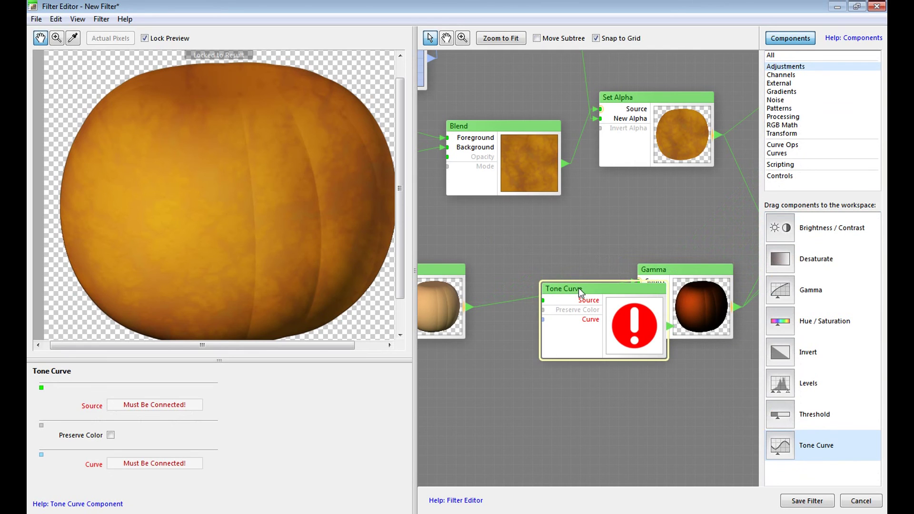
drag(469, 307, 535, 291)
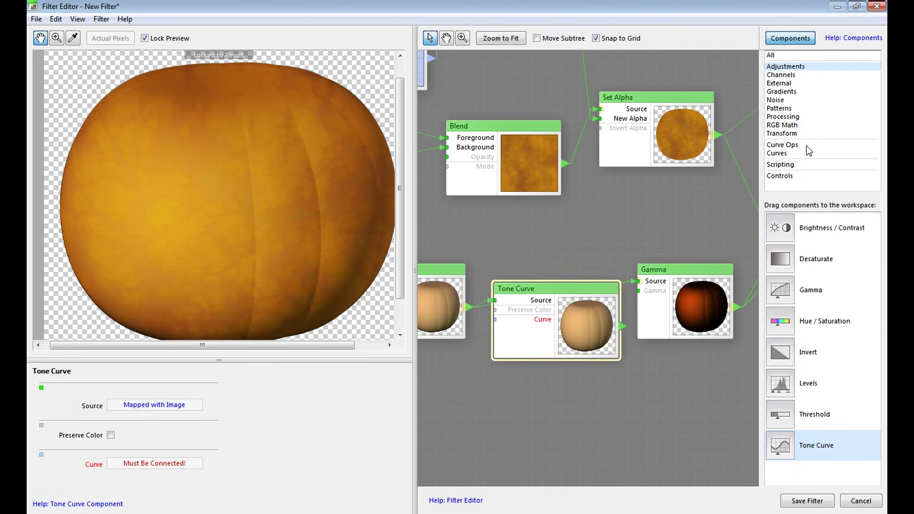
Add a Bezier Curve component below the pumpkin Image and connect it to the Tone Curve's Curve input.
click(802, 181)
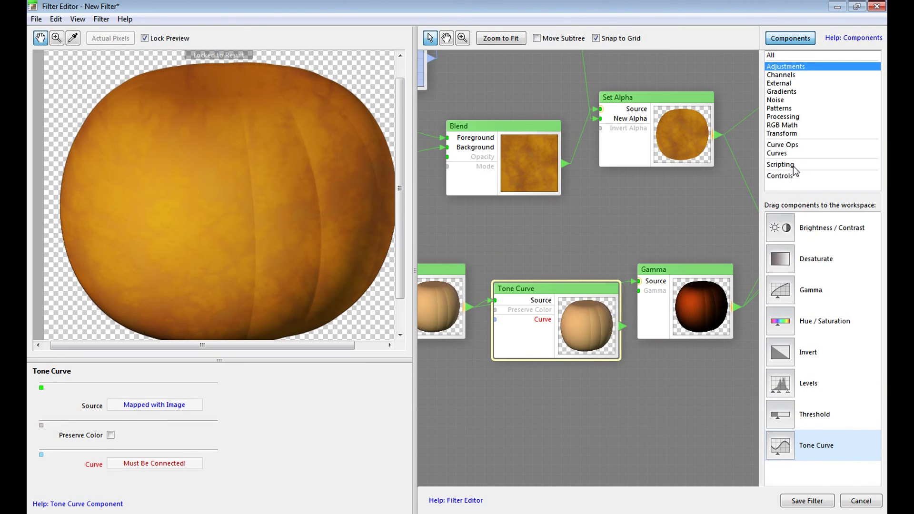
click(791, 153)
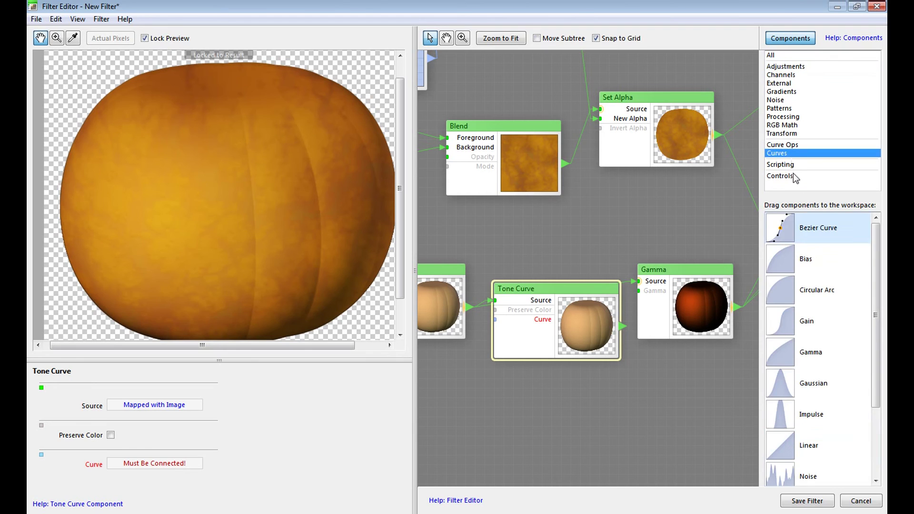
drag(792, 219, 460, 393)
drag(512, 405, 496, 320)
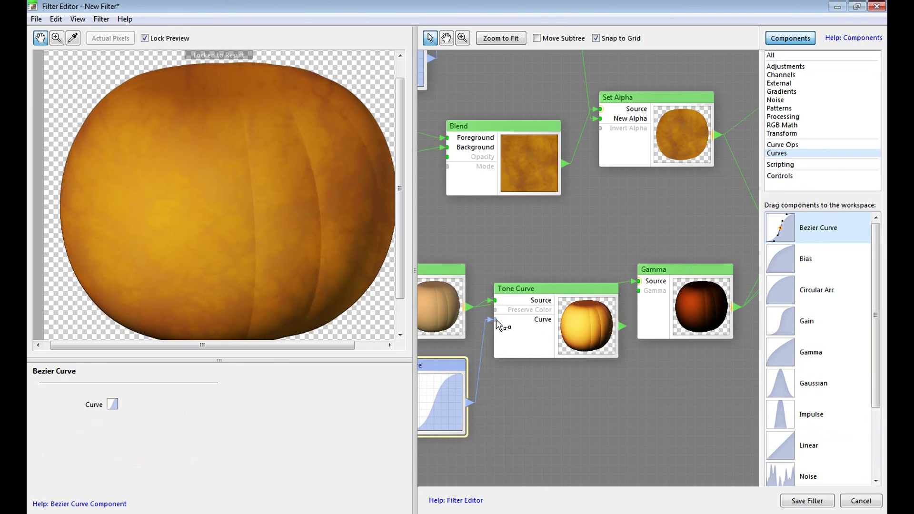
Reshape the Bezier Curve: lower its upper end point slightly, move the middle point to X 0.56, Y 0.40, and extend the end handle.
click(113, 405)
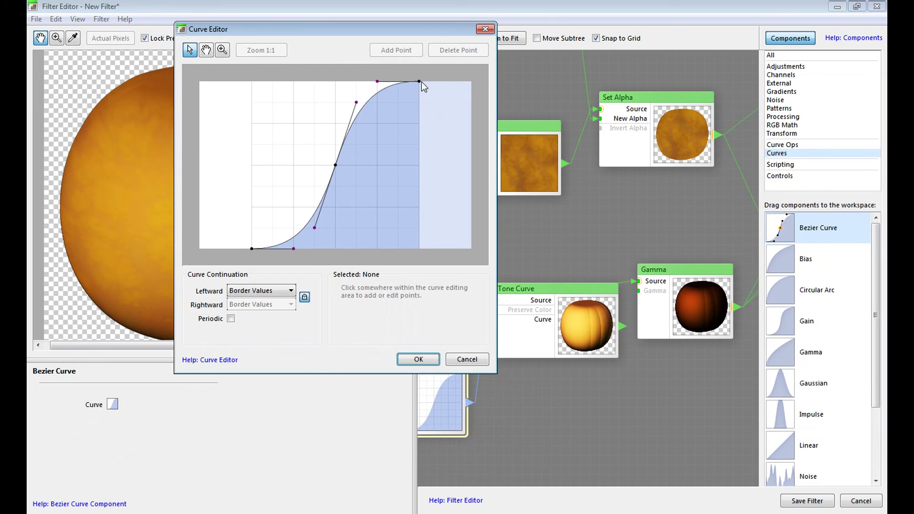
drag(418, 81, 418, 87)
drag(357, 104, 364, 125)
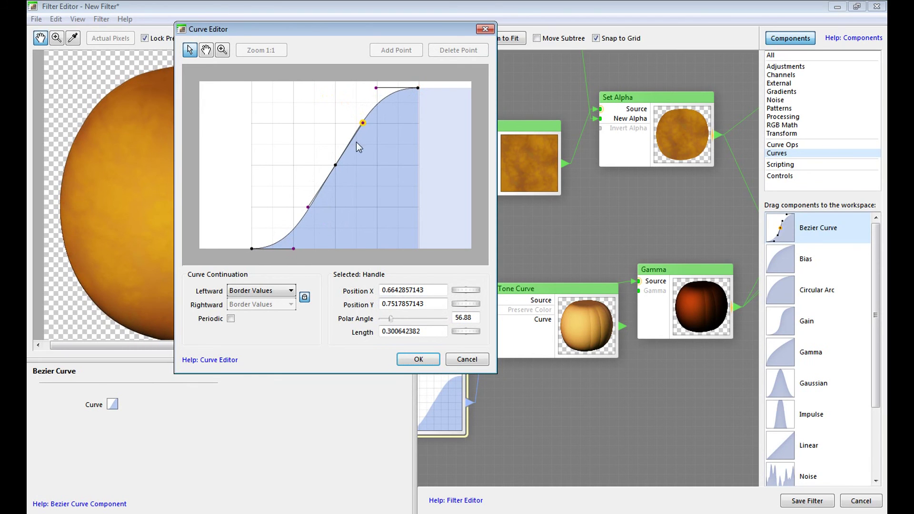
drag(336, 164, 346, 182)
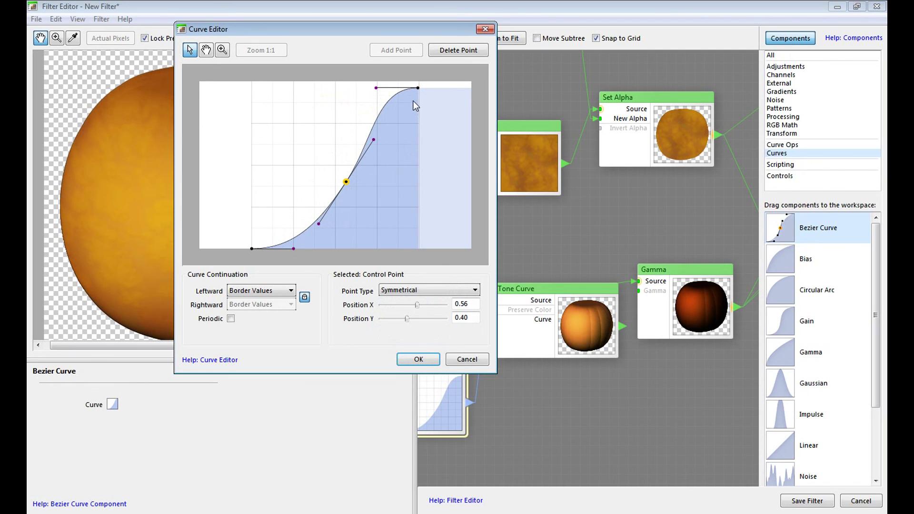
drag(376, 88, 351, 80)
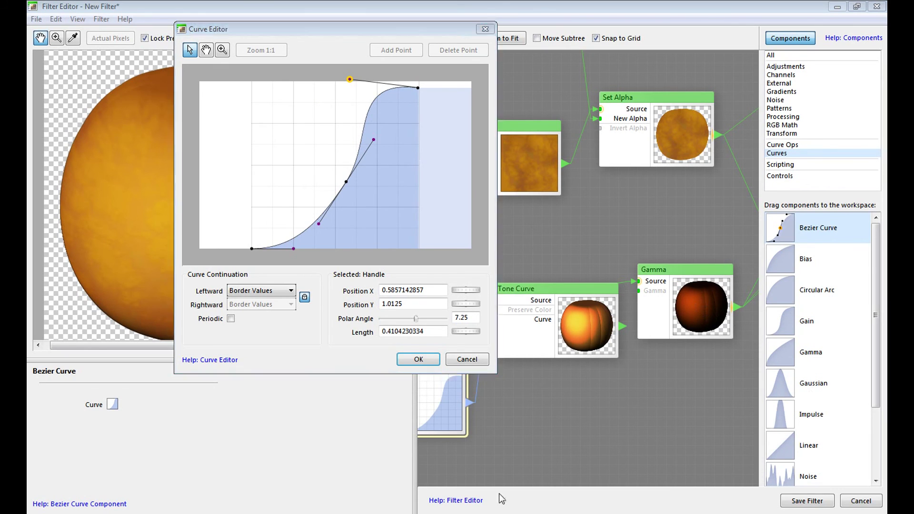
click(429, 361)
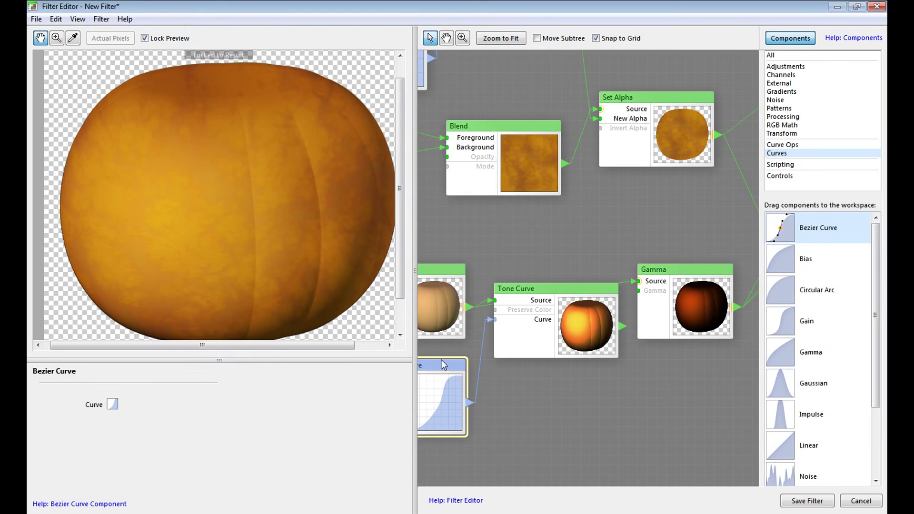
Try a Gamma value of -24 on the Gamma component.
click(691, 311)
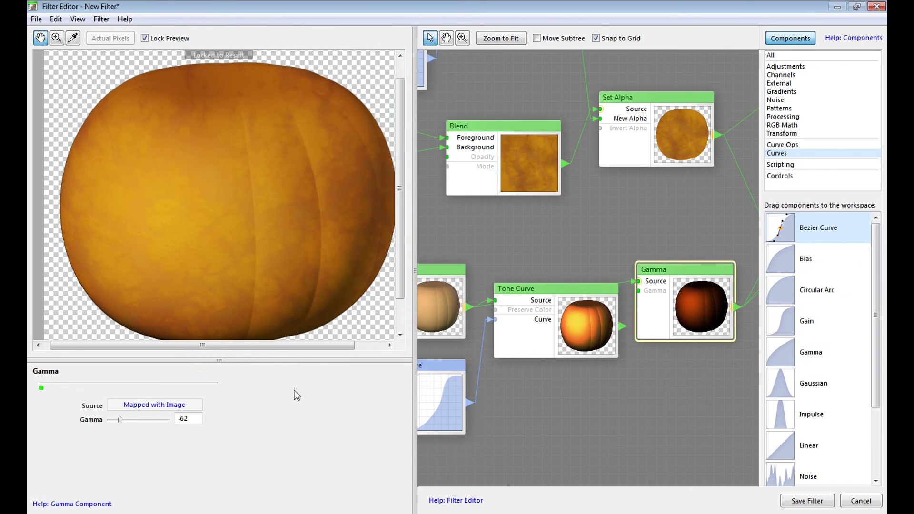
drag(120, 422, 130, 421)
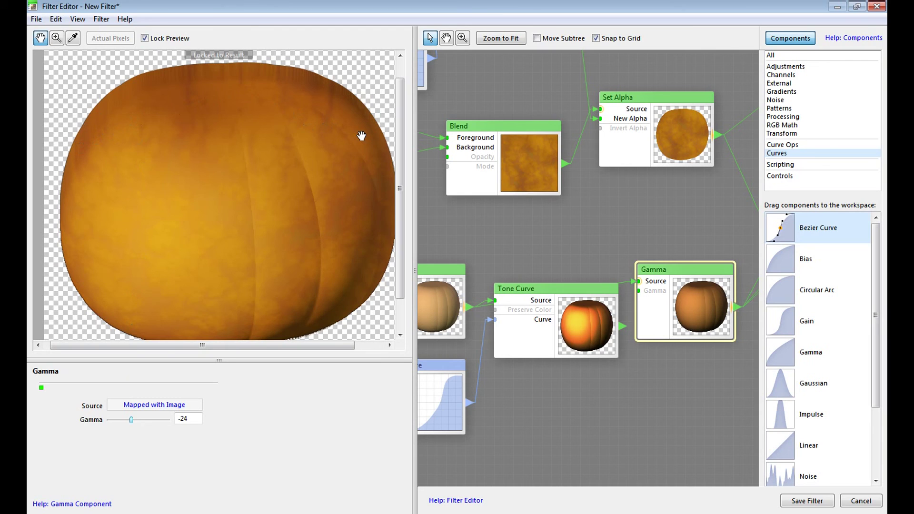
scroll(362, 136, down, 4)
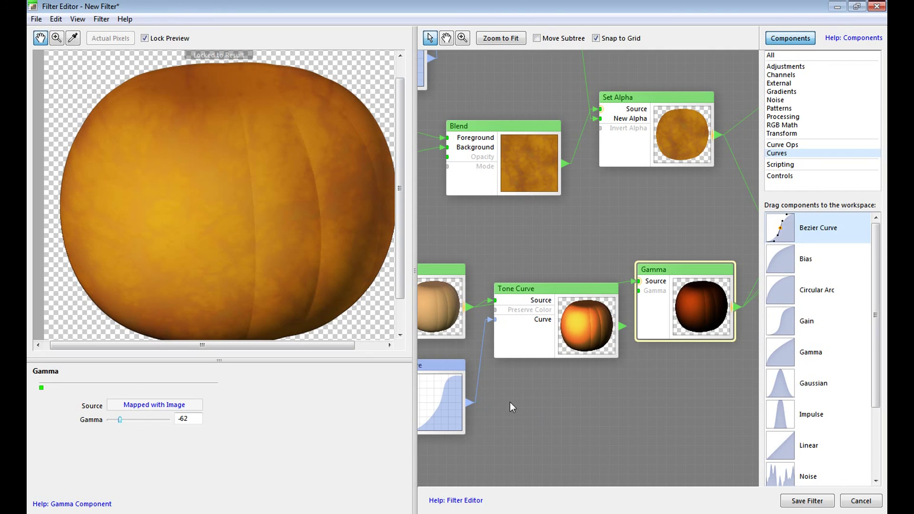
Widen the workspace and move the Background and Noise Color Controls down beside the lowest Perlin Noise.
mouse_move(415, 328)
mouse_down()
mouse_move(408, 319)
mouse_move(234, 294)
mouse_up()
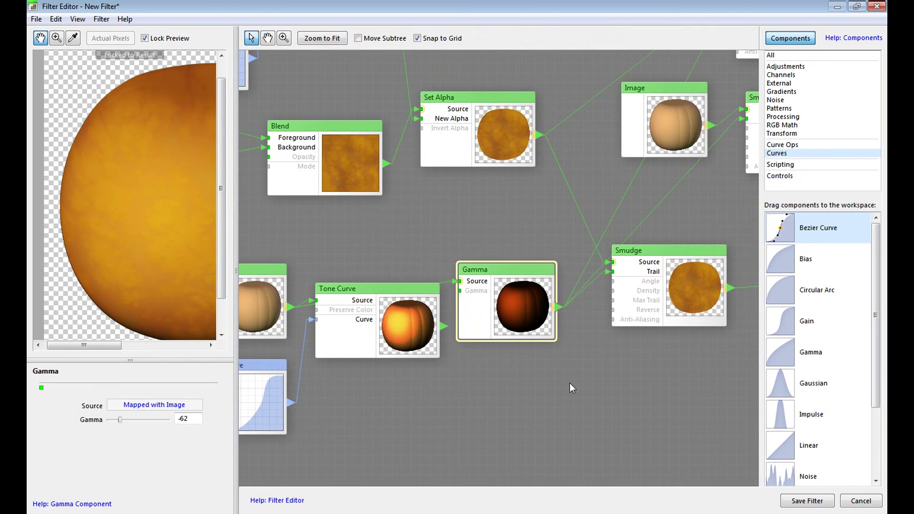
scroll(655, 373, down, 6)
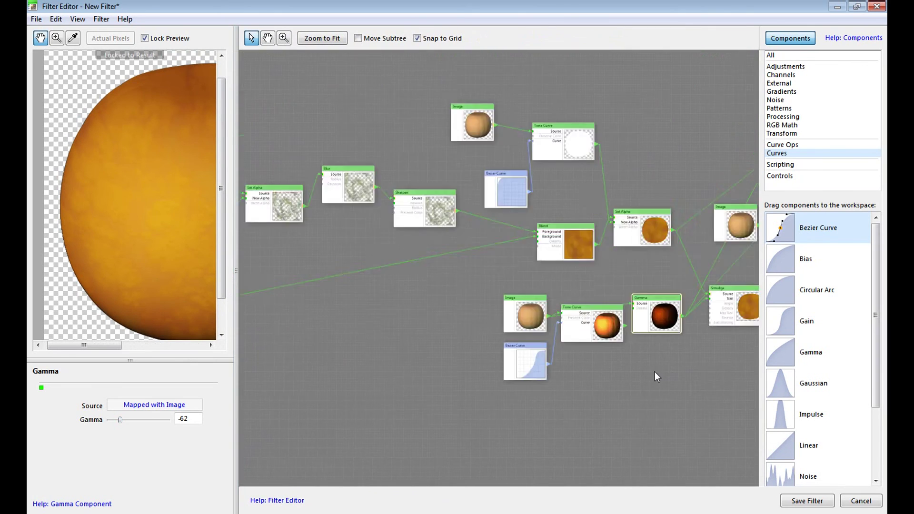
scroll(571, 361, up, 5)
drag(421, 322, 521, 312)
drag(316, 301, 316, 326)
drag(316, 266, 317, 305)
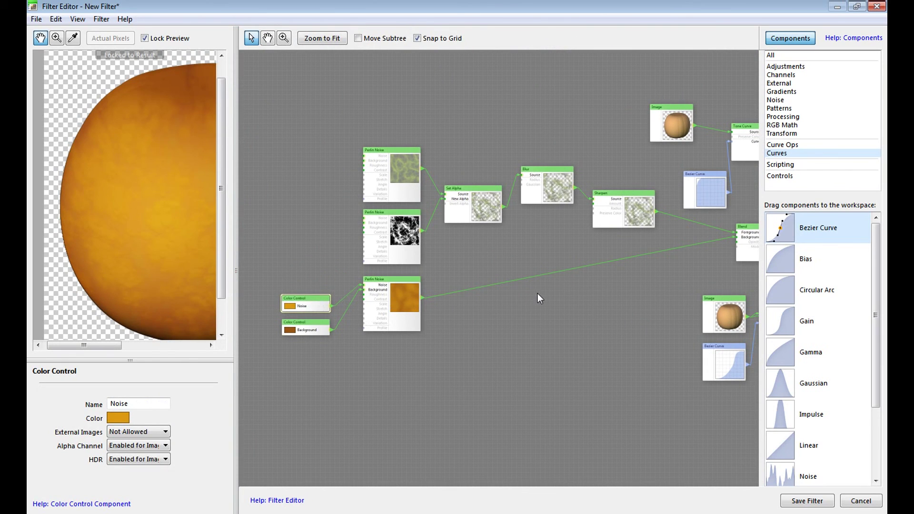
Add a Slider Control and connect it to the Roughness inputs of the upper two Perlin Noise components.
scroll(342, 221, up, 2)
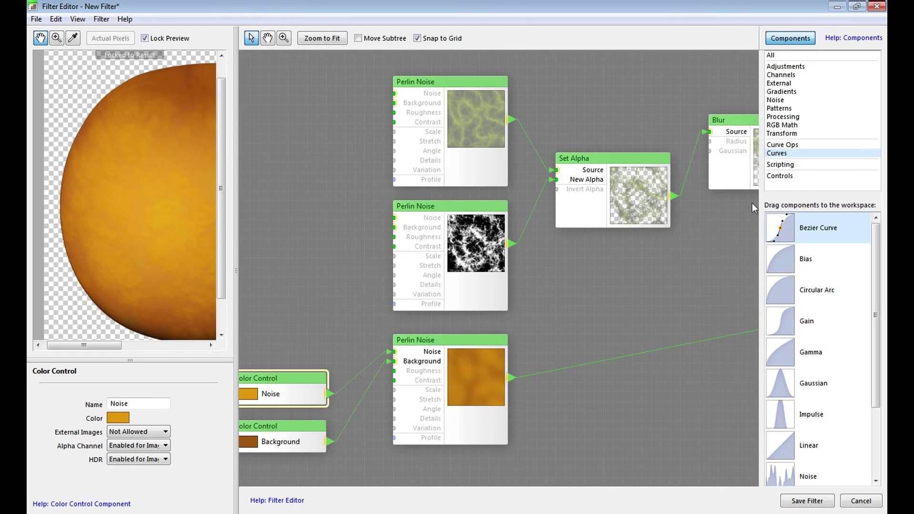
click(793, 179)
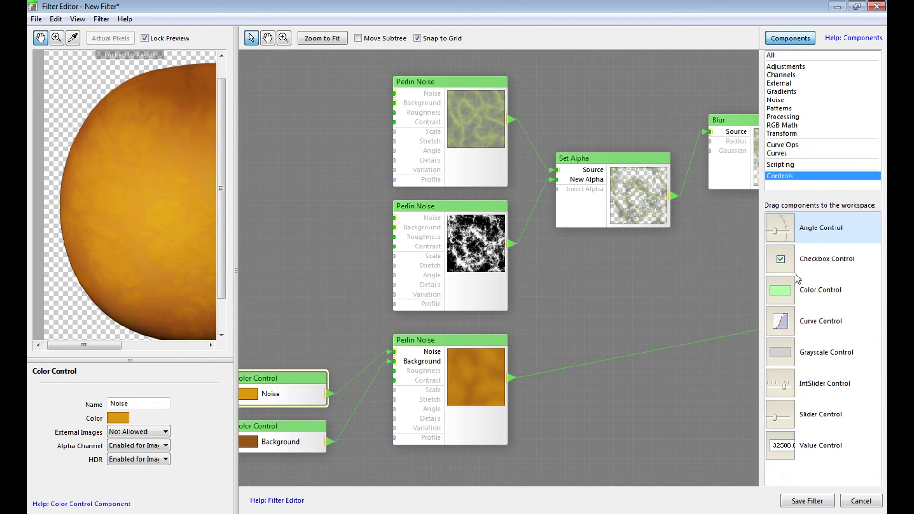
drag(781, 416, 442, 247)
drag(312, 184, 389, 113)
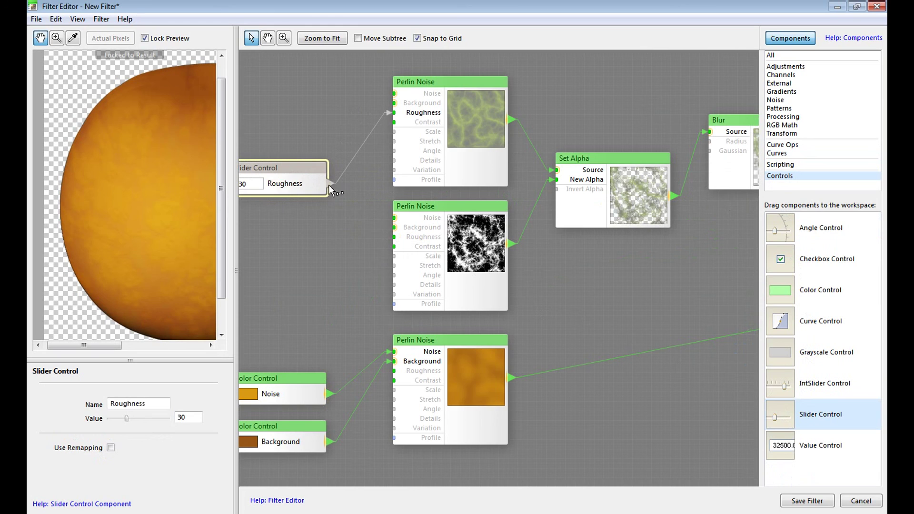
drag(353, 219, 390, 237)
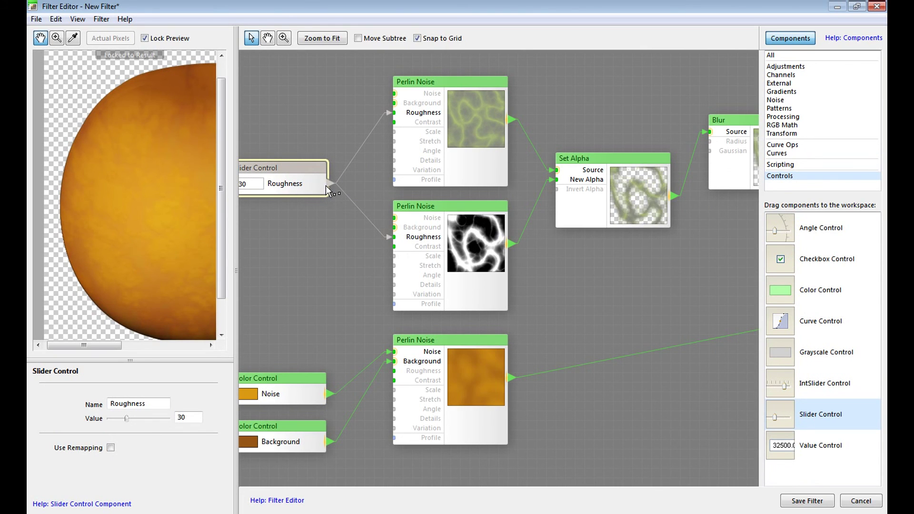
Try driving the lowest Perlin Noise's Roughness from the Roughness slider at values 58, 91 and 6, and disconnect it again.
drag(327, 185, 391, 378)
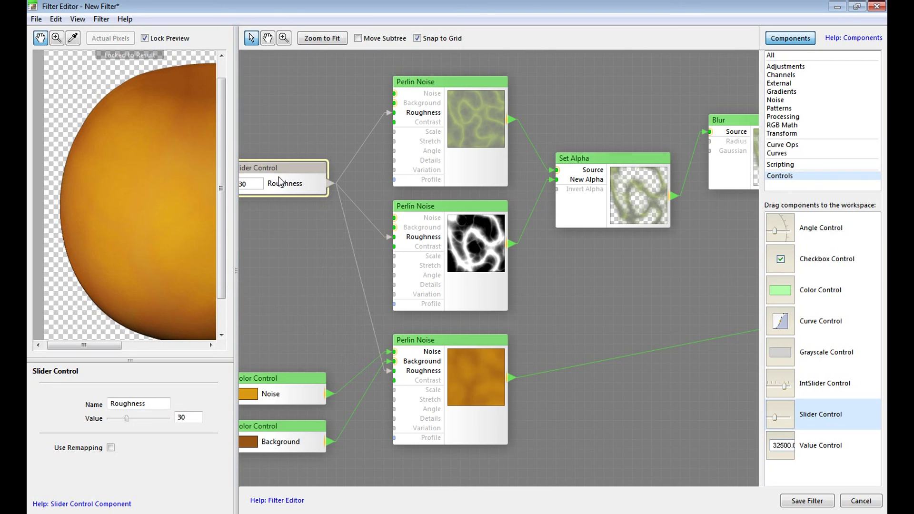
drag(310, 259, 504, 259)
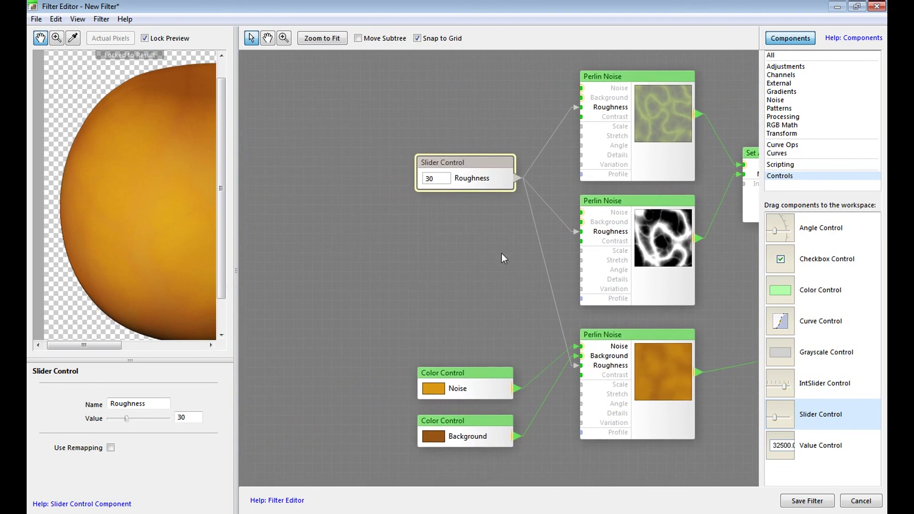
drag(236, 314, 337, 313)
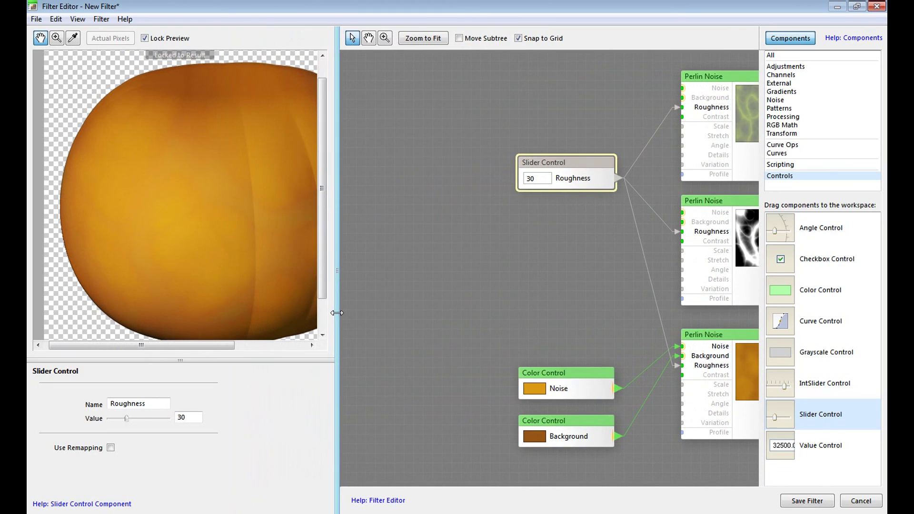
drag(127, 419, 144, 420)
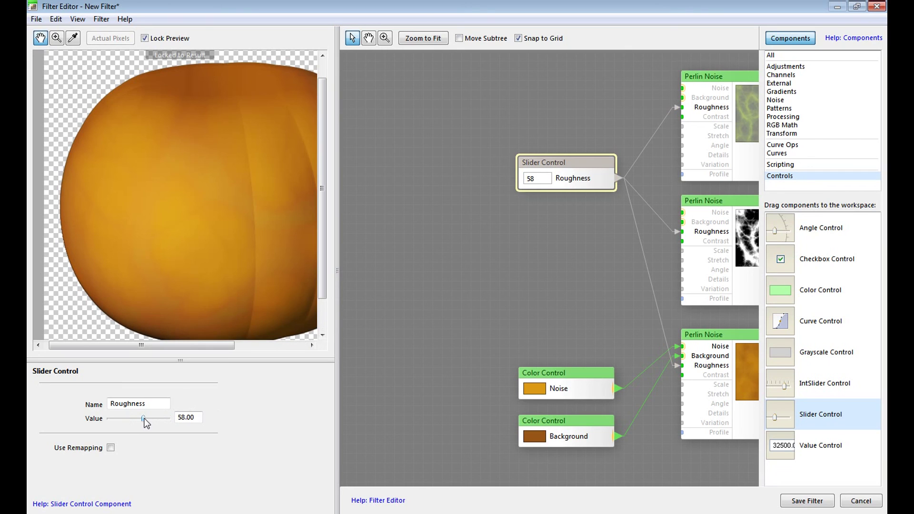
drag(144, 418, 163, 418)
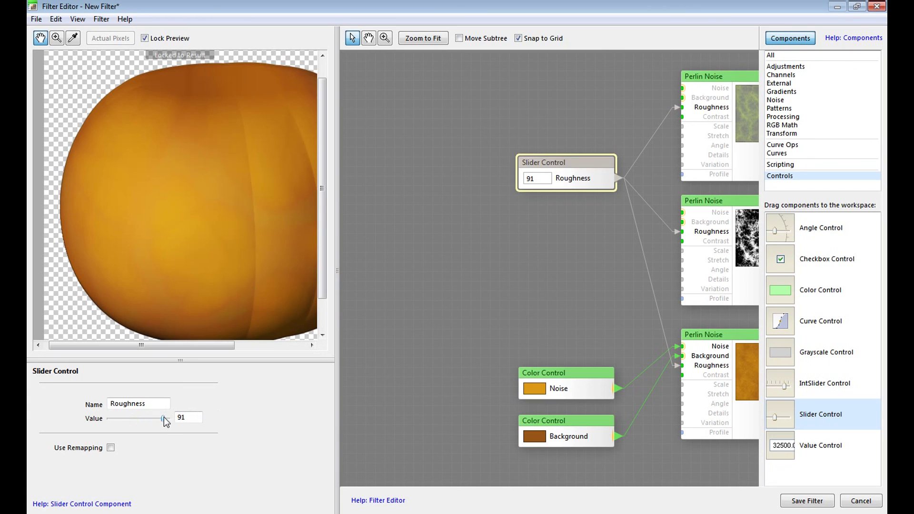
drag(164, 417, 112, 420)
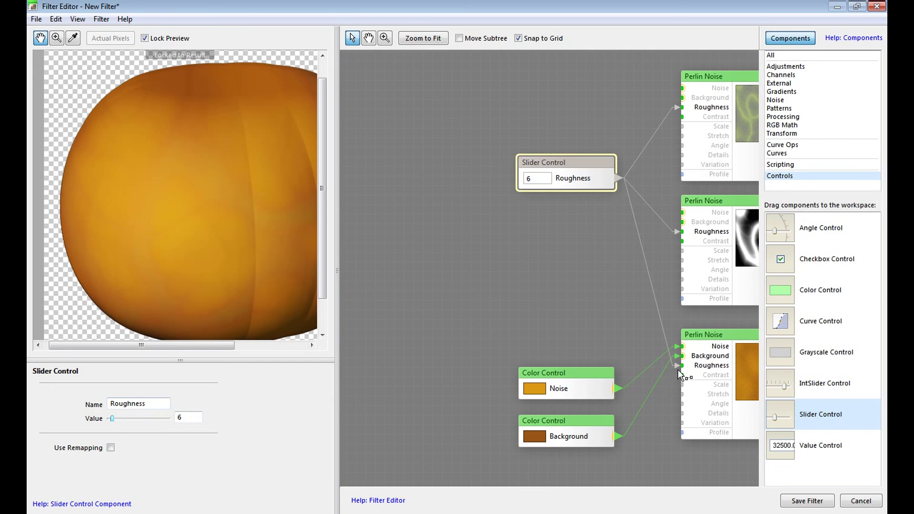
drag(676, 363, 610, 301)
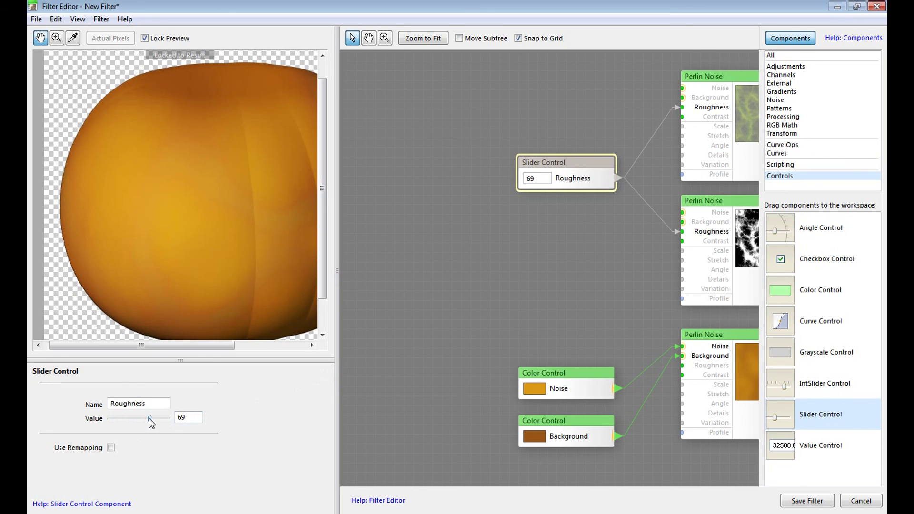
Set the Roughness Slider Control's value to 72, judging the noise pattern on a wider preview.
drag(335, 386, 371, 386)
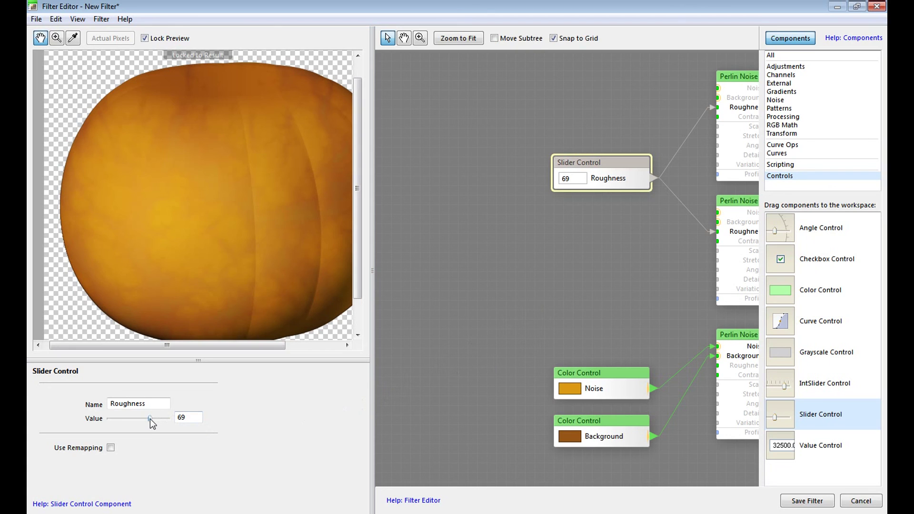
drag(150, 419, 159, 418)
drag(159, 419, 138, 417)
drag(138, 417, 146, 417)
drag(147, 419, 153, 421)
Select the Result component at the end of the component tree and enlarge the preview and settings areas.
drag(662, 256, 384, 202)
drag(697, 224, 368, 231)
drag(691, 332, 337, 300)
mouse_move(723, 230)
mouse_down()
mouse_move(486, 236)
mouse_move(363, 229)
mouse_up()
drag(730, 251, 416, 232)
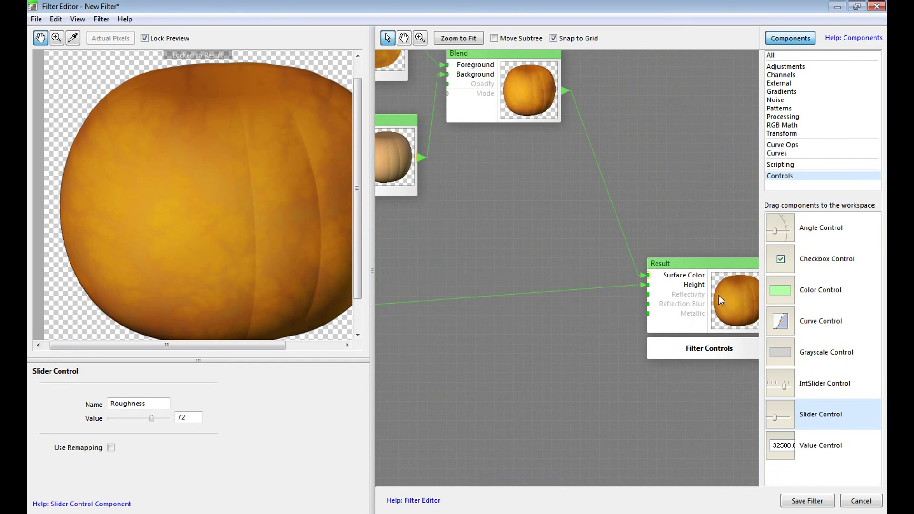
drag(715, 221, 620, 183)
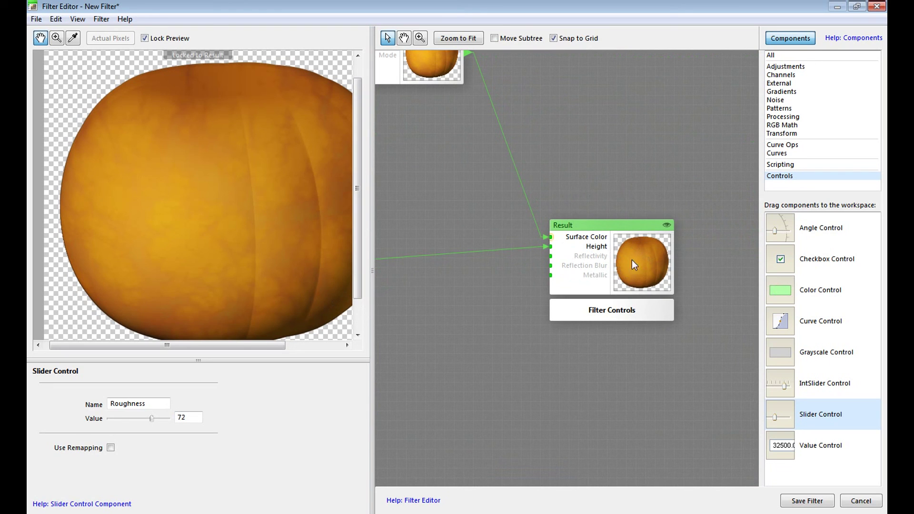
click(628, 272)
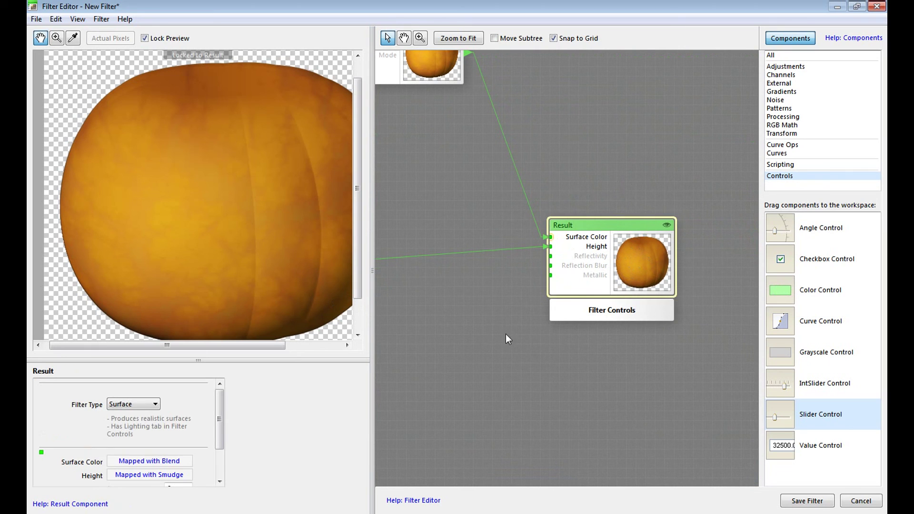
drag(372, 323, 442, 316)
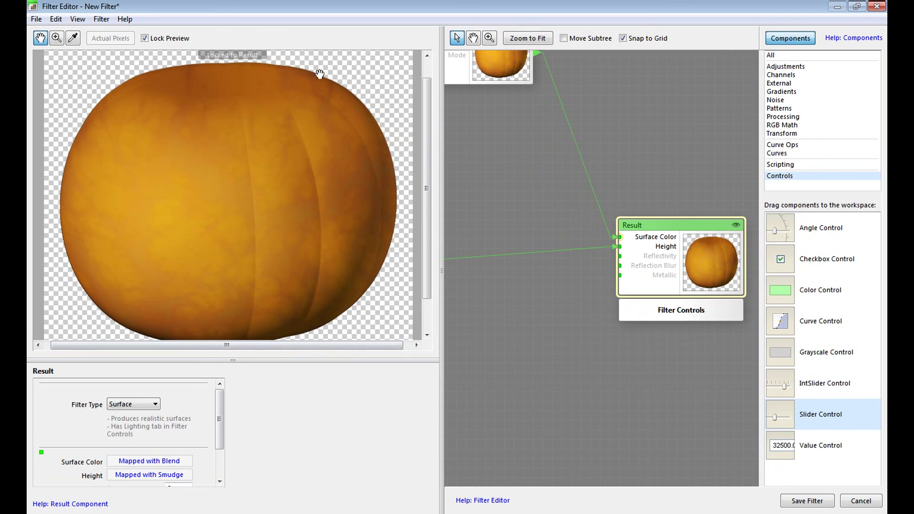
drag(427, 205, 424, 242)
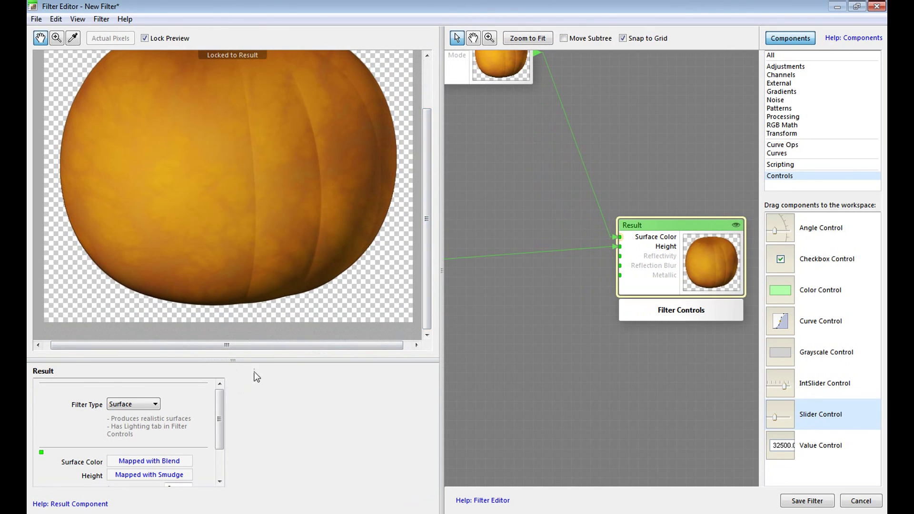
drag(264, 363, 316, 247)
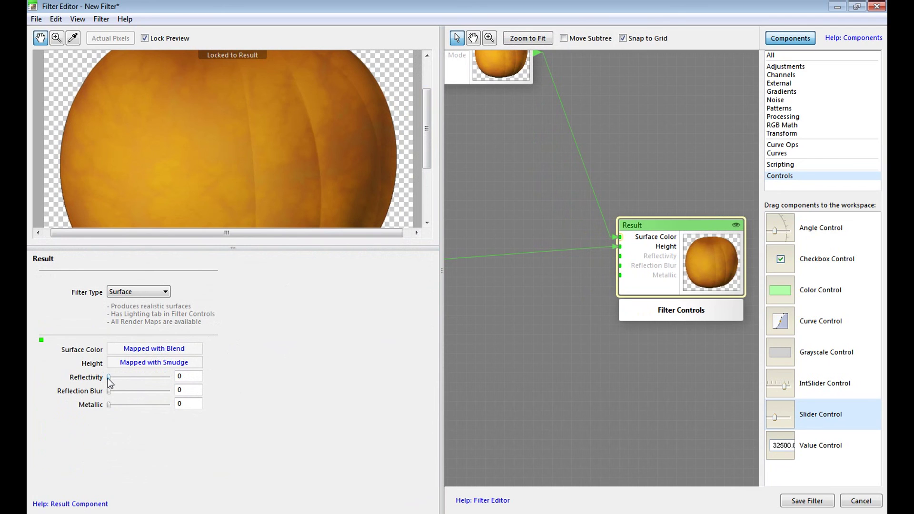
Set the Result component's Reflectivity to 3 and raise its Reflection Blur to about half of its range.
drag(108, 379, 114, 381)
drag(115, 382, 111, 381)
drag(110, 391, 112, 391)
drag(112, 391, 128, 391)
drag(127, 391, 143, 390)
drag(112, 378, 109, 378)
drag(110, 378, 110, 376)
drag(144, 391, 141, 391)
drag(330, 249, 328, 360)
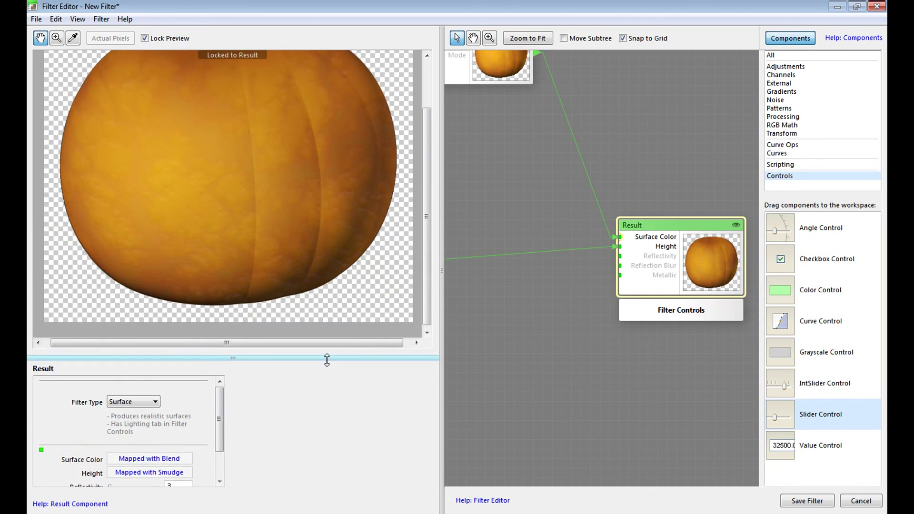
drag(430, 301, 431, 277)
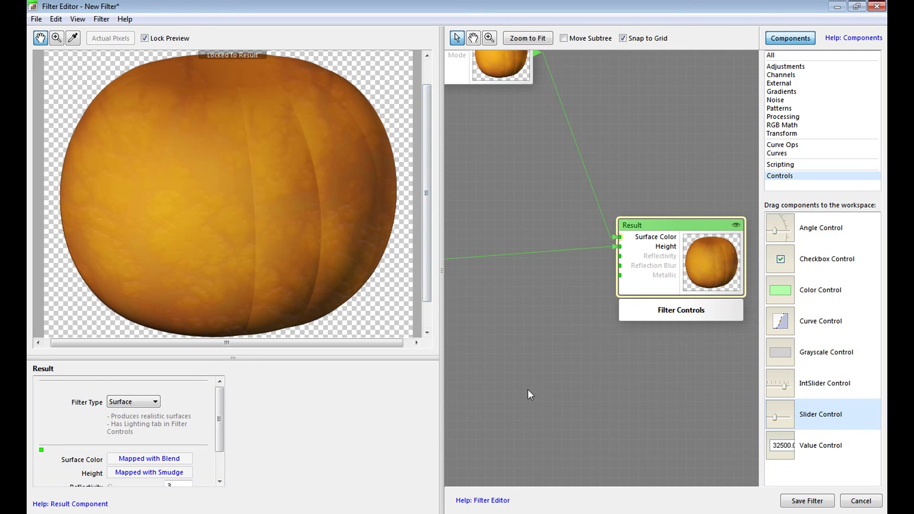
Save the filter under the name "Pumpkin texture".
drag(324, 397, 323, 398)
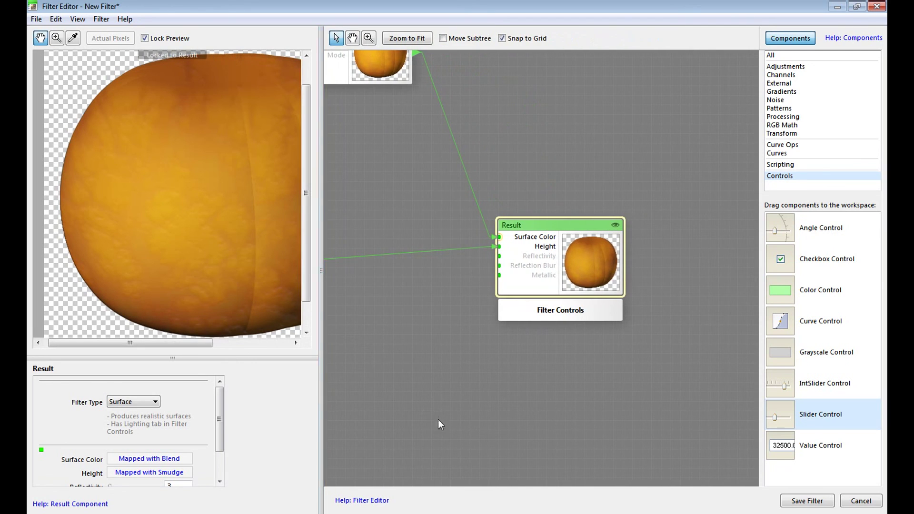
click(808, 504)
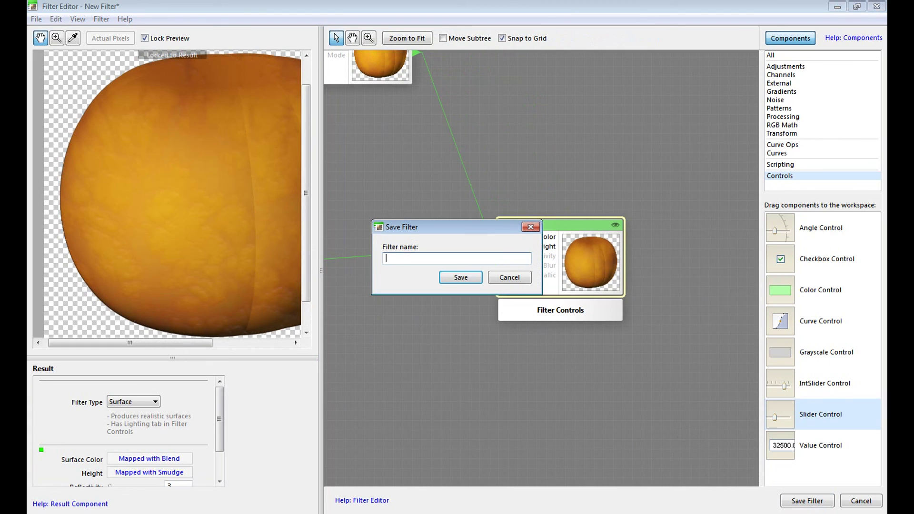
text(Pump)
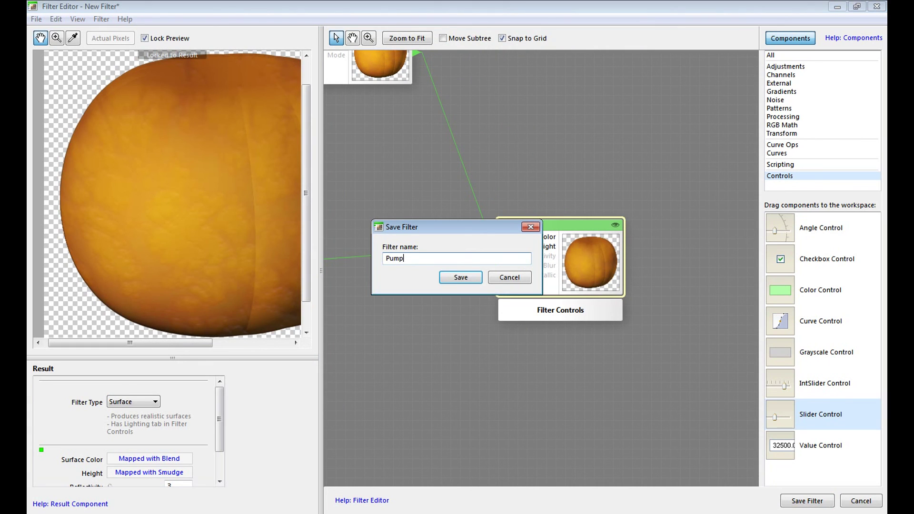
text(kin texture)
click(460, 277)
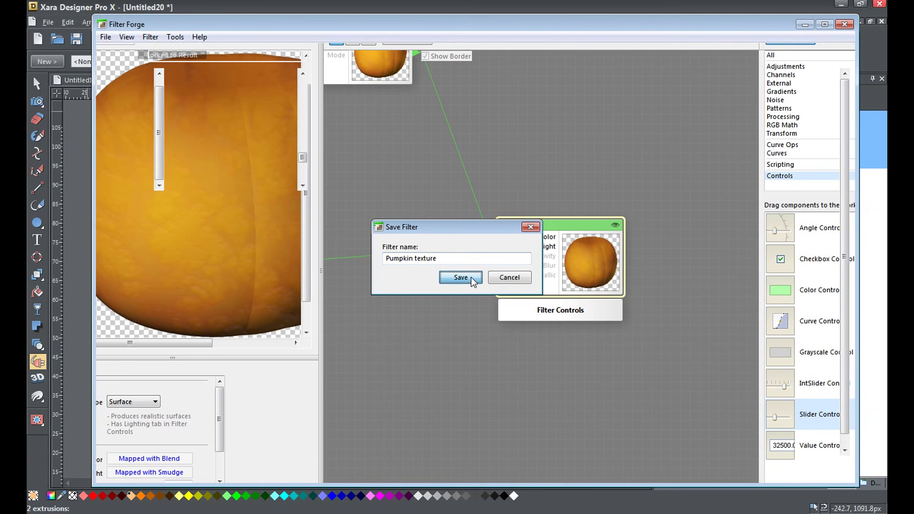